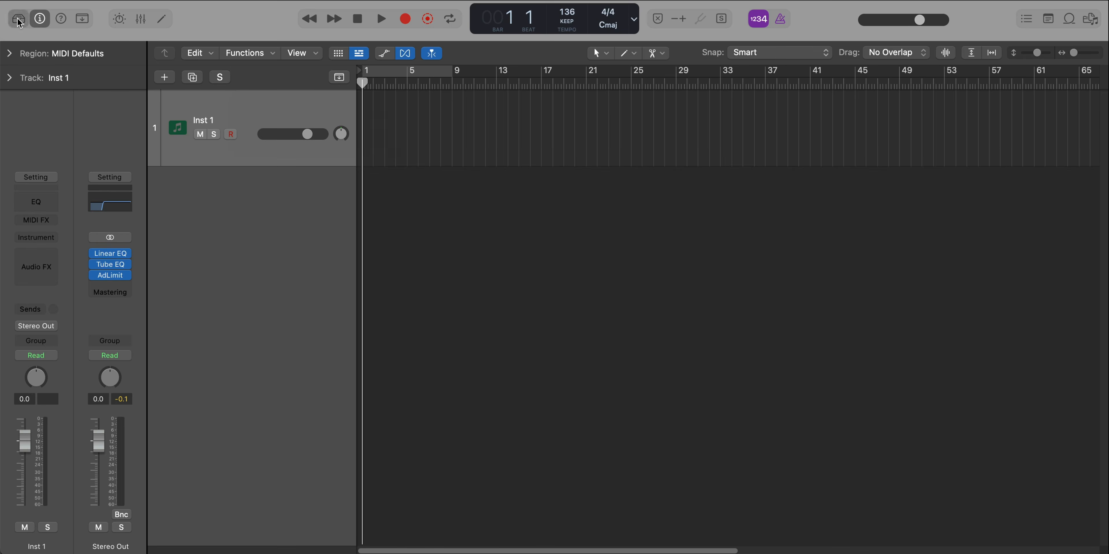
Load the SoCal Ballad Piano patch from the library's experimental vintage electric pianos onto the Inst 1 track.
{"action": "left_click", "coordinate": [19, 20]}
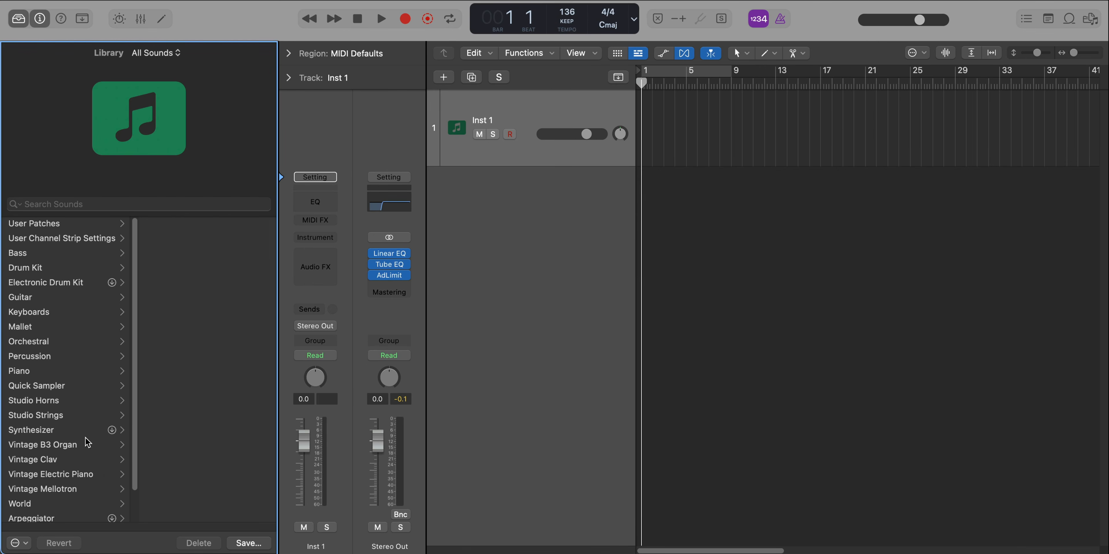
{"action": "left_click", "coordinate": [58, 475]}
{"action": "left_click", "coordinate": [177, 388]}
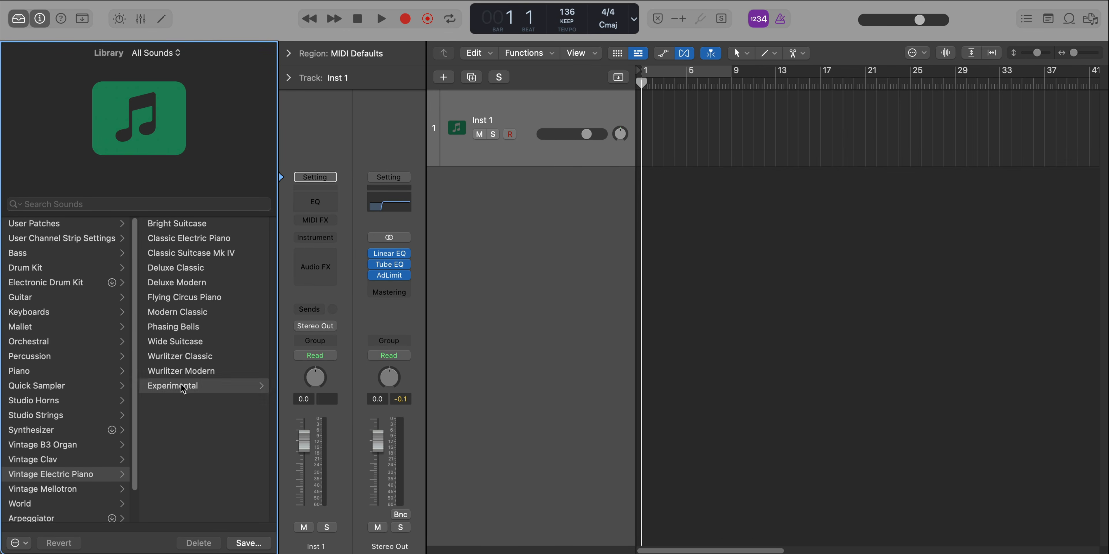
{"action": "scroll", "coordinate": [208, 422], "scroll_direction": "down", "scroll_amount": 5}
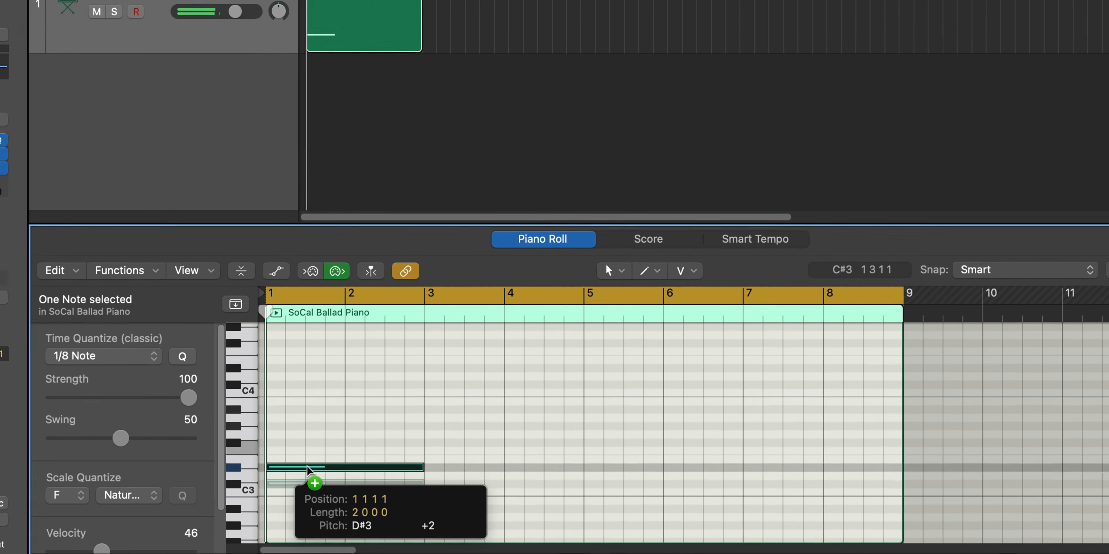
Copy the two-bar C#3 note at bar 1 up to F3, G#3, A#3 and C4 to form a chord, and play it.
{"action": "left_click_drag", "start_coordinate": [303, 466], "coordinate": [295, 380]}
{"action": "left_click_drag", "start_coordinate": [296, 359], "coordinate": [318, 552]}
{"action": "key", "text": "space"}
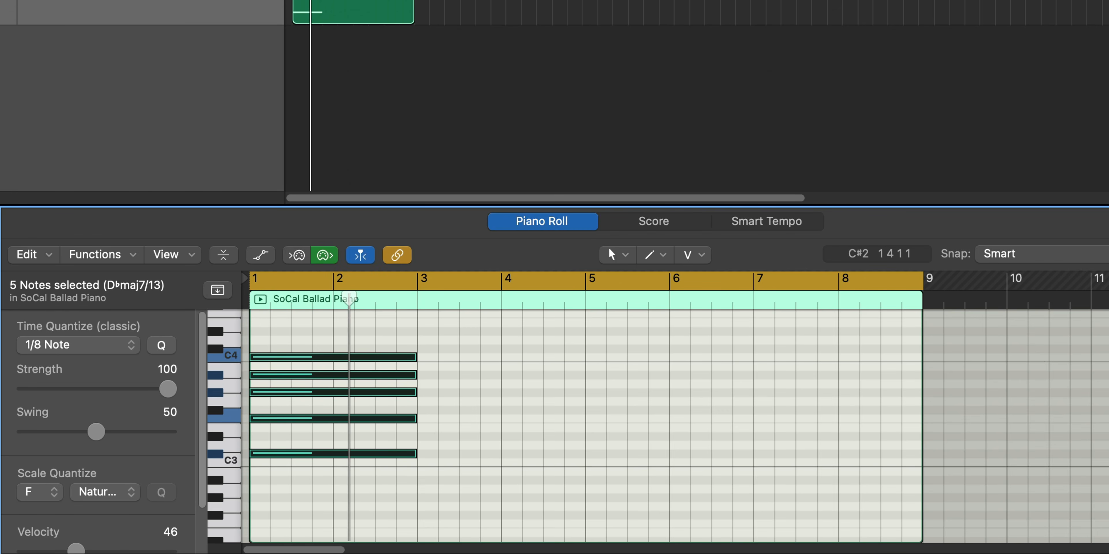
Copy notes to bar 3 to build a second two-bar chord of C3, D#3, G3 and A#3, and play it.
{"action": "left_click", "coordinate": [478, 396]}
{"action": "left_click", "coordinate": [398, 376]}
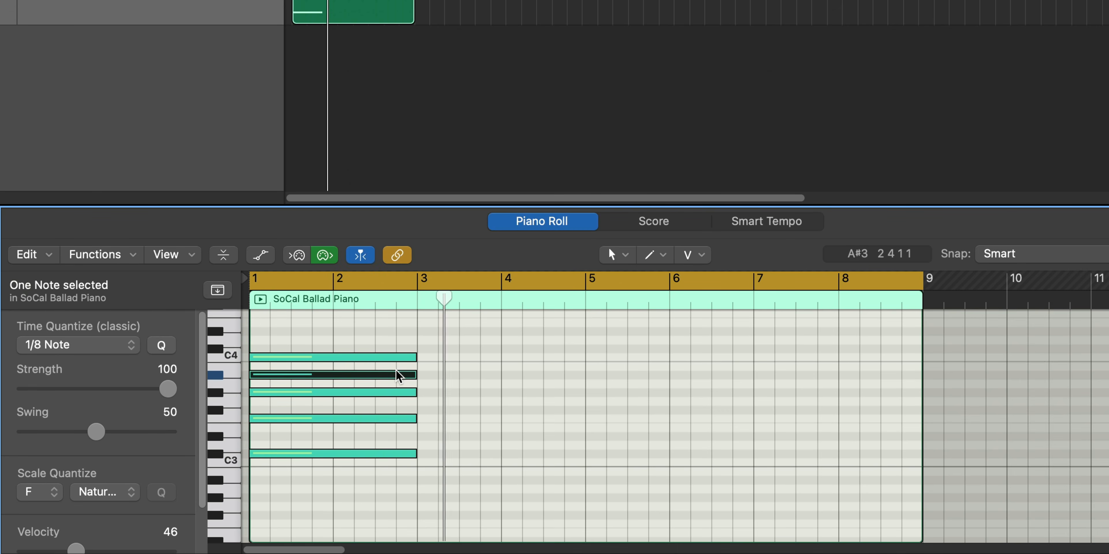
{"action": "left_click_drag", "start_coordinate": [397, 371], "coordinate": [460, 462]}
{"action": "key", "text": "space"}
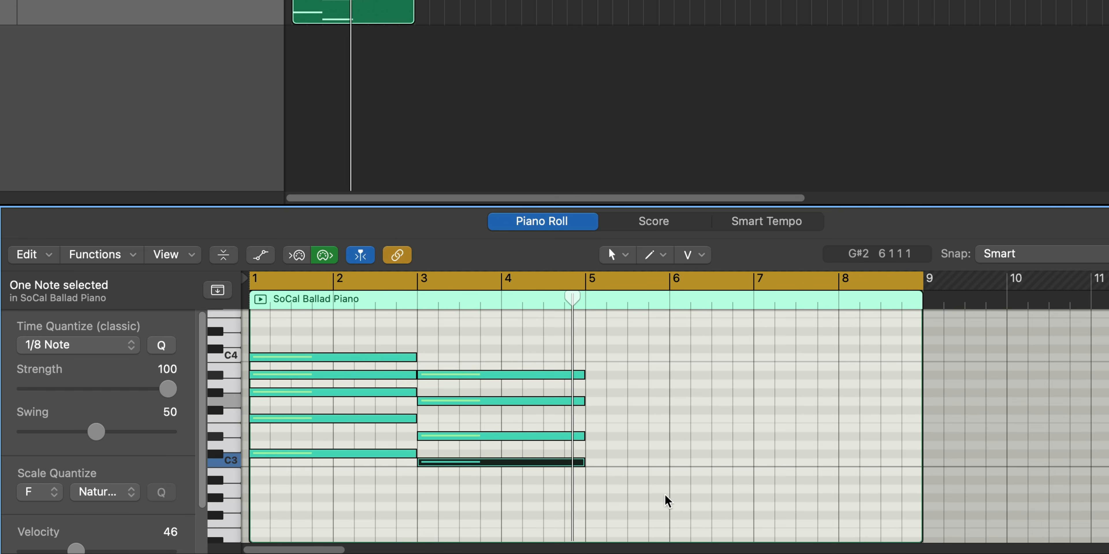
Repeat both chords at bar 5 and set the cycle range to cover bars 5 through 8.
{"action": "left_click_drag", "start_coordinate": [666, 501], "coordinate": [310, 354]}
{"action": "key", "text": "super+r"}
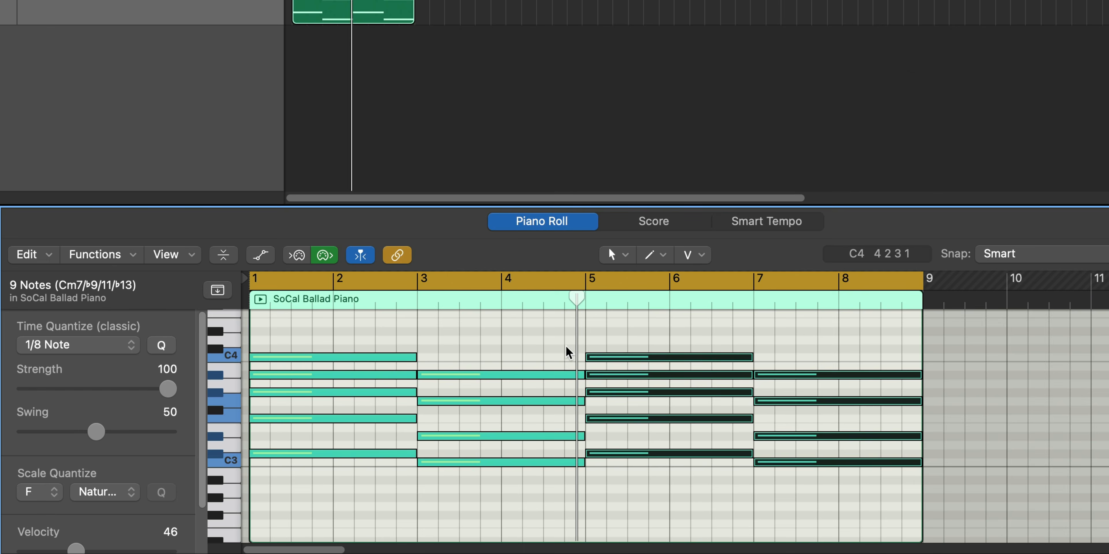
{"action": "key", "text": "space"}
{"action": "left_click_drag", "start_coordinate": [598, 279], "coordinate": [915, 295]}
Shorten the chord at bar 7 to one bar and repeat it at bar 8.
{"action": "left_click_drag", "start_coordinate": [846, 353], "coordinate": [869, 499]}
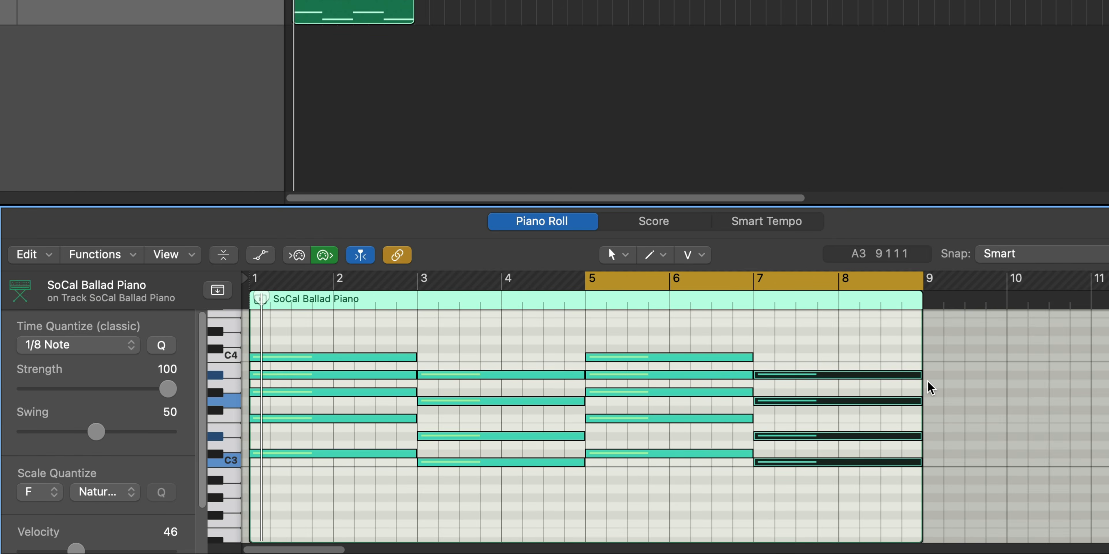
{"action": "left_click_drag", "start_coordinate": [916, 373], "coordinate": [834, 374]}
{"action": "key", "text": "space"}
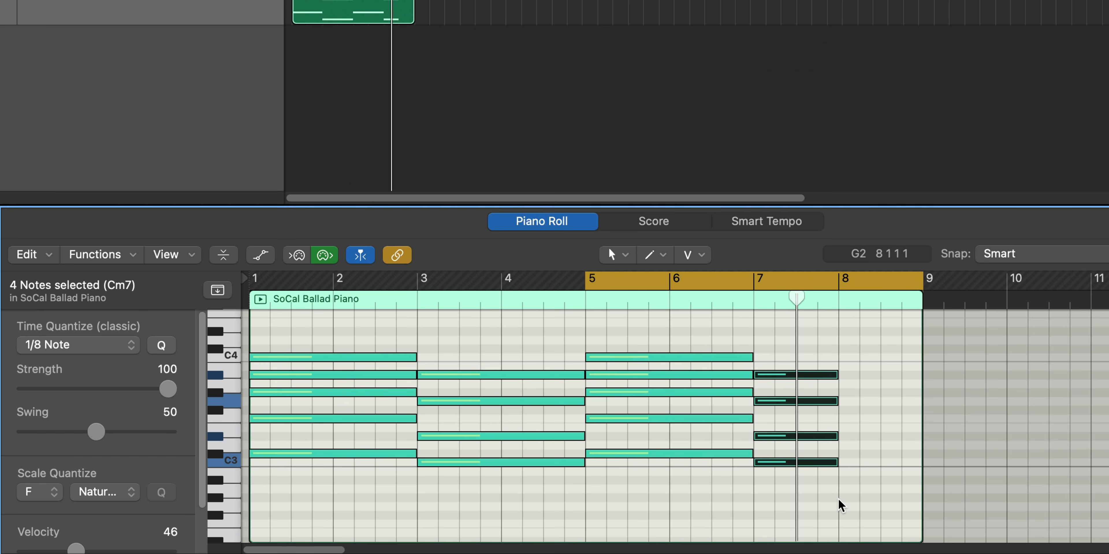
{"action": "key", "text": "space"}
{"action": "left_click_drag", "start_coordinate": [839, 497], "coordinate": [800, 375]}
{"action": "key", "text": "super+r"}
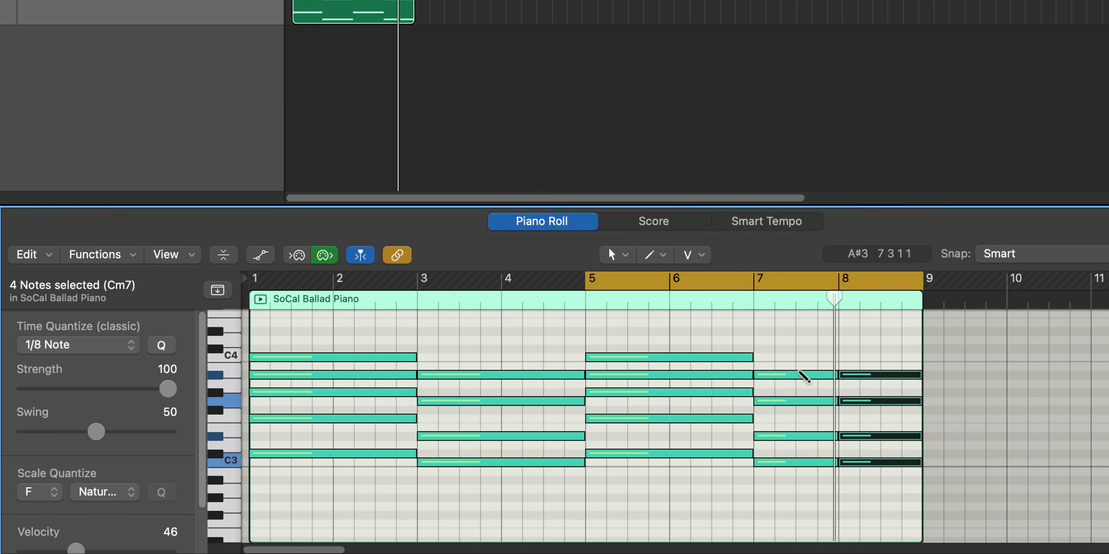
Delete the C3 note from the bar 8 chord and add a one-bar C#4 starting exactly at bar 8.
{"action": "left_click", "coordinate": [873, 510]}
{"action": "left_click", "coordinate": [881, 463]}
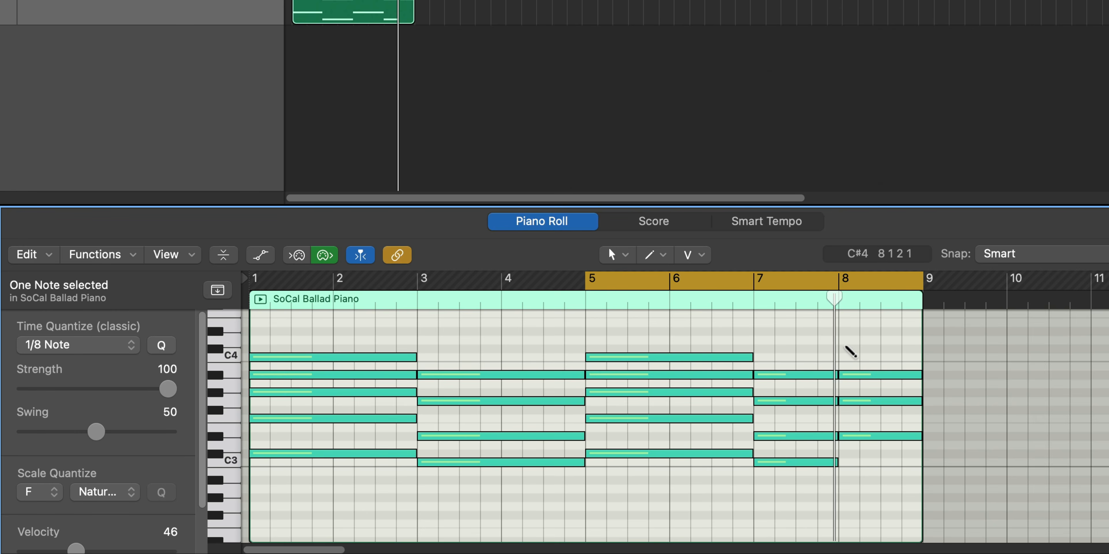
{"action": "left_click", "coordinate": [848, 350]}
{"action": "key", "text": "space"}
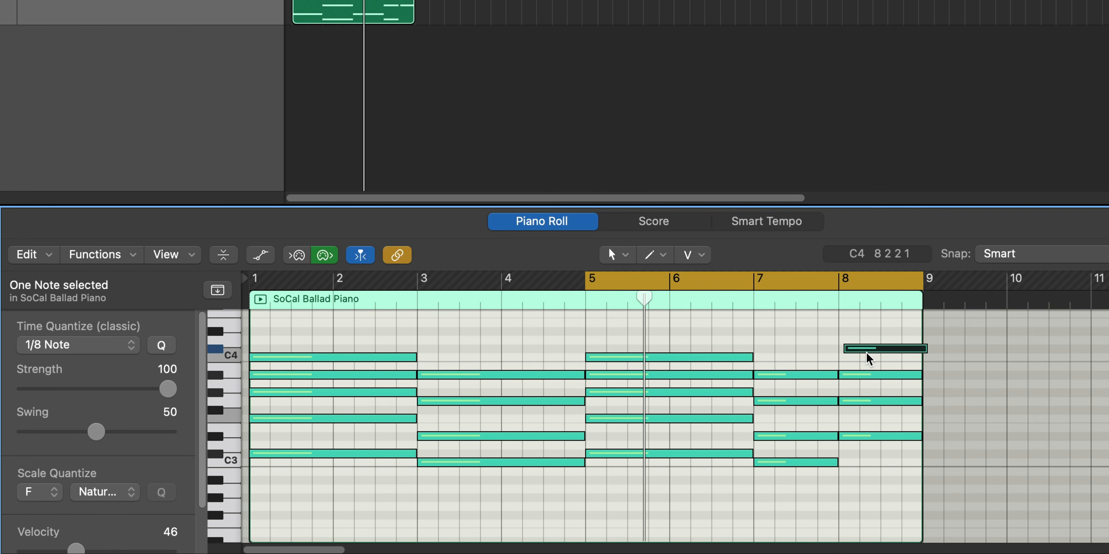
{"action": "left_click_drag", "start_coordinate": [868, 359], "coordinate": [862, 359]}
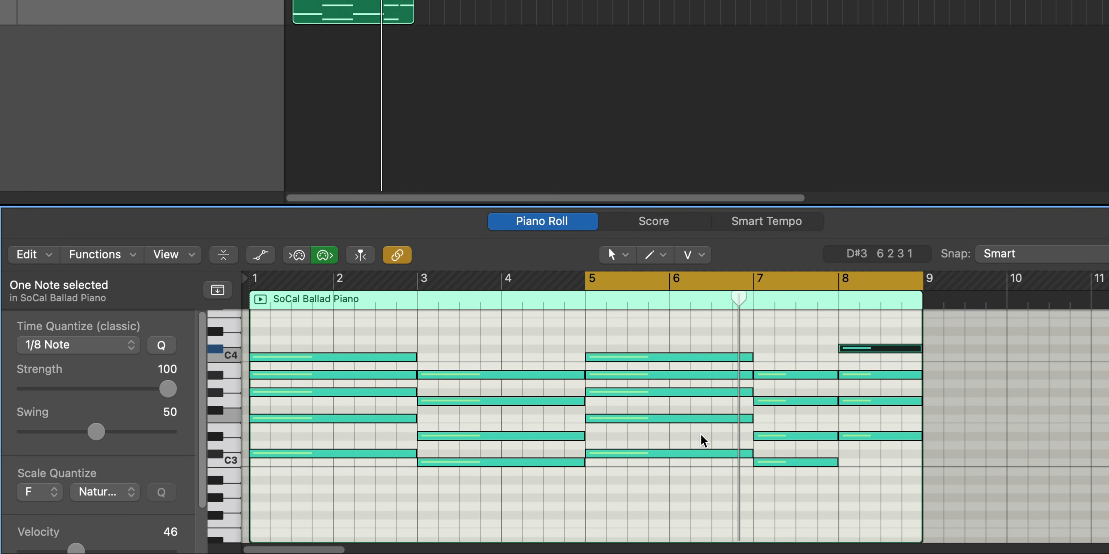
{"action": "left_click", "coordinate": [861, 512]}
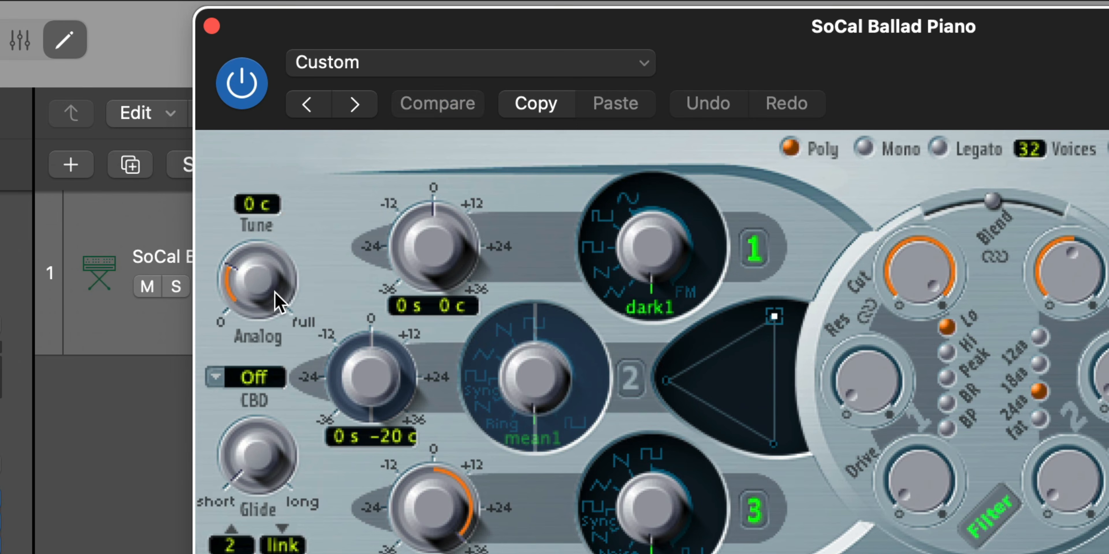
Adjust the Analog amount in the piano's ES2 synth and bounce the piano region in place to a new audio track.
{"action": "left_click_drag", "start_coordinate": [258, 134], "coordinate": [253, 112]}
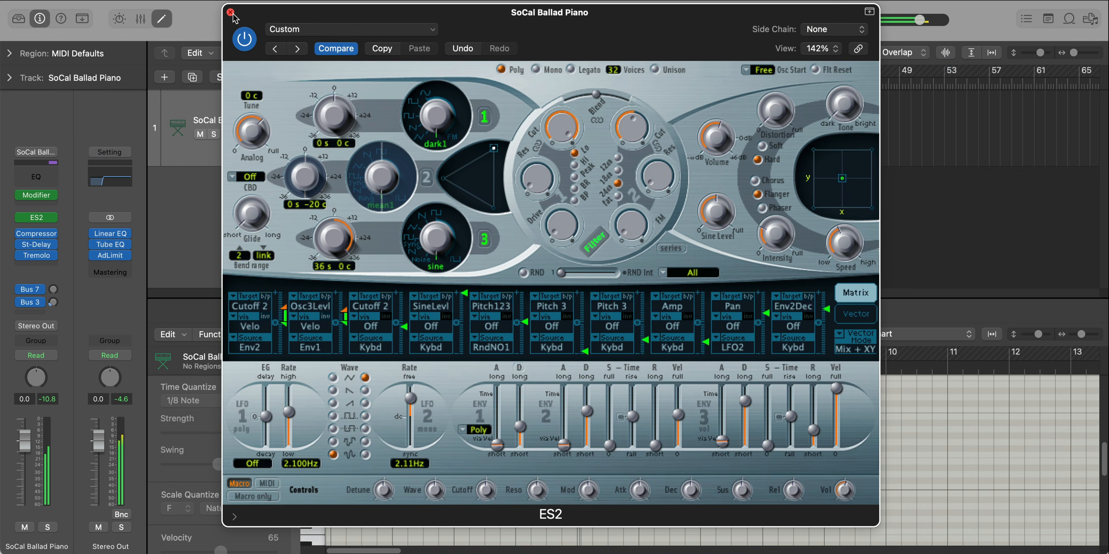
{"action": "left_click", "coordinate": [230, 12]}
{"action": "left_click", "coordinate": [416, 124]}
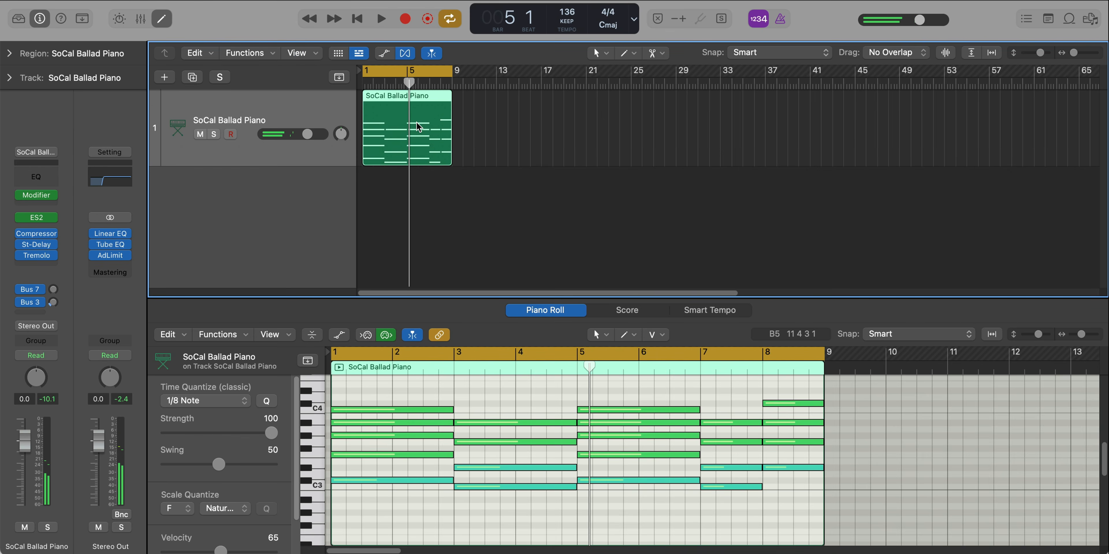
{"action": "key", "text": "ctrl+b"}
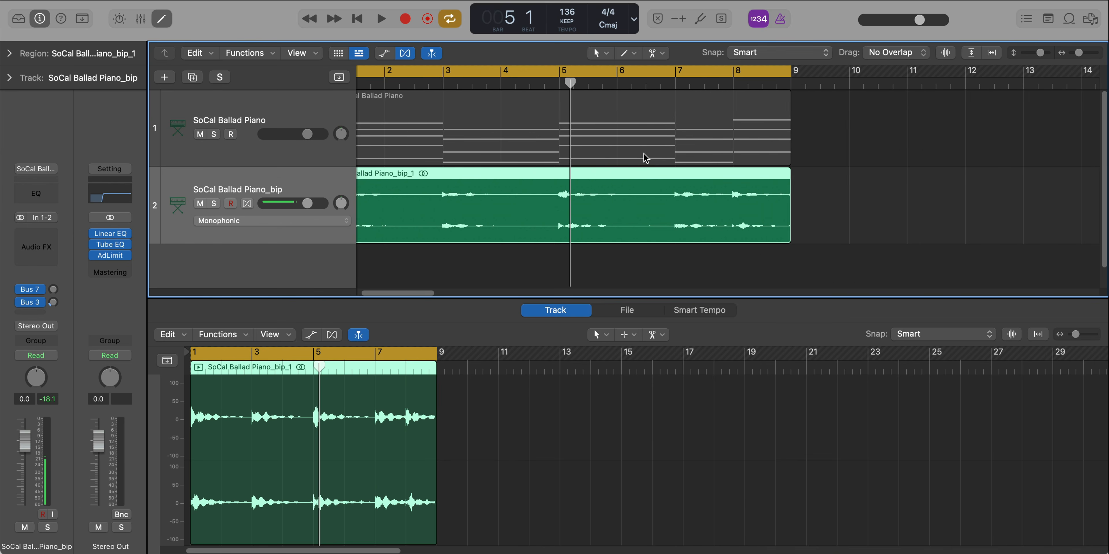
Split the bounced audio region at bars 3, 5, 7 and 8.
{"action": "left_click", "coordinate": [476, 178], "text": "super"}
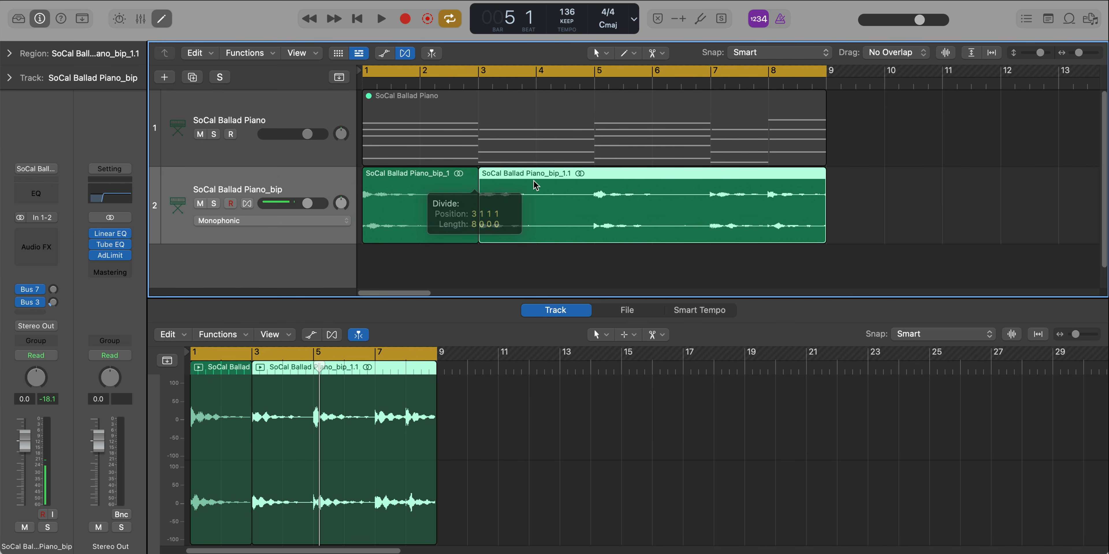
{"action": "left_click", "coordinate": [594, 180], "text": "super"}
{"action": "left_click", "coordinate": [710, 180], "text": "super"}
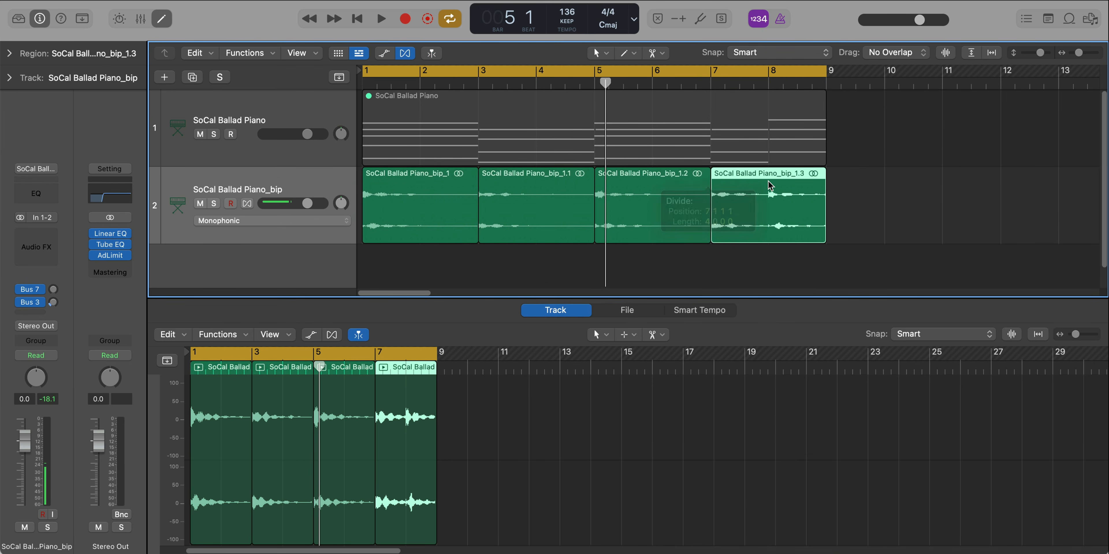
{"action": "left_click", "coordinate": [768, 180], "text": "super"}
Reverse all five bounced audio regions and play them back.
{"action": "left_click_drag", "start_coordinate": [897, 200], "coordinate": [418, 207]}
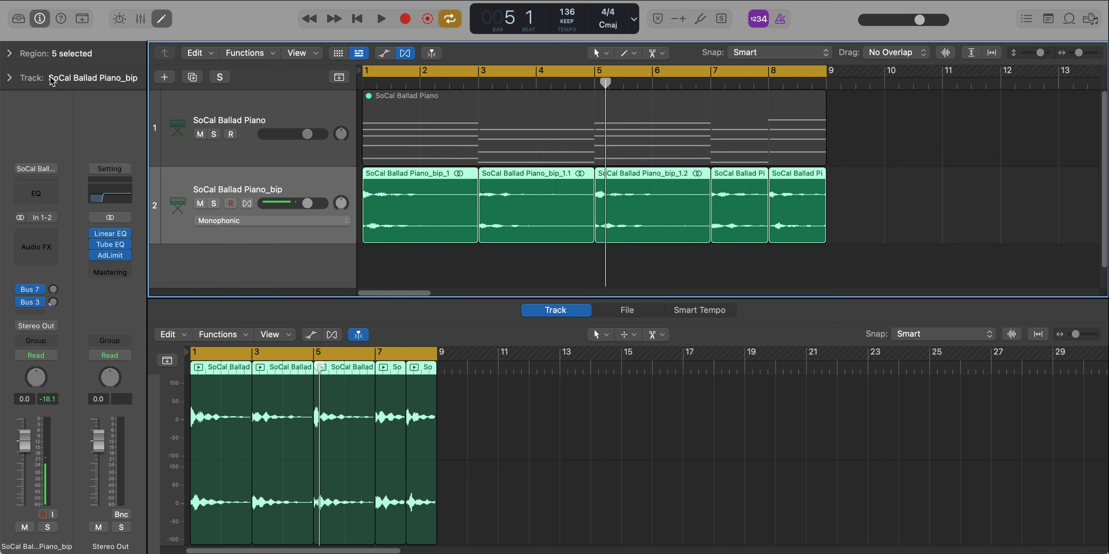
{"action": "left_click", "coordinate": [20, 54]}
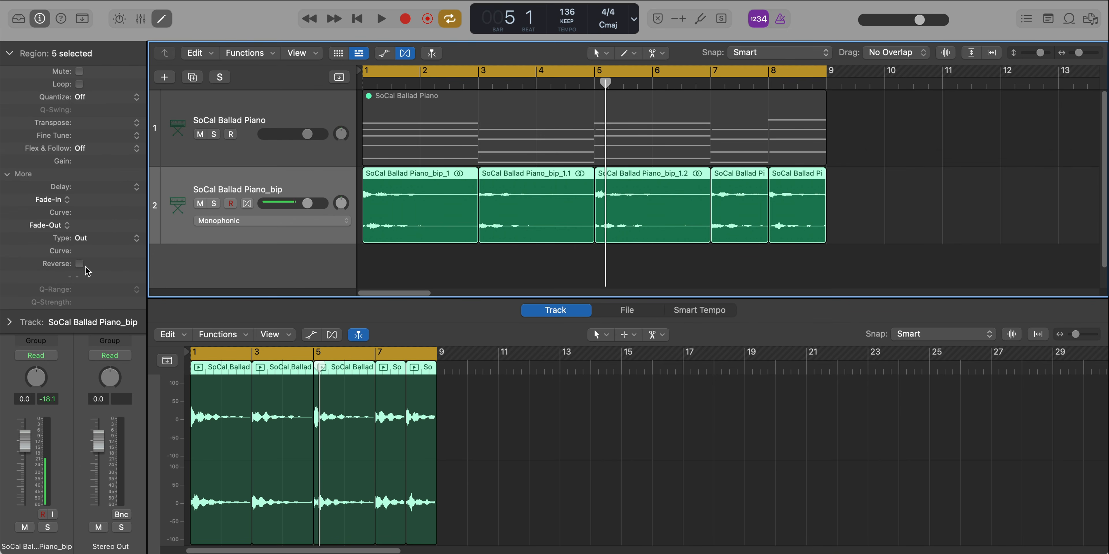
{"action": "left_click", "coordinate": [79, 264]}
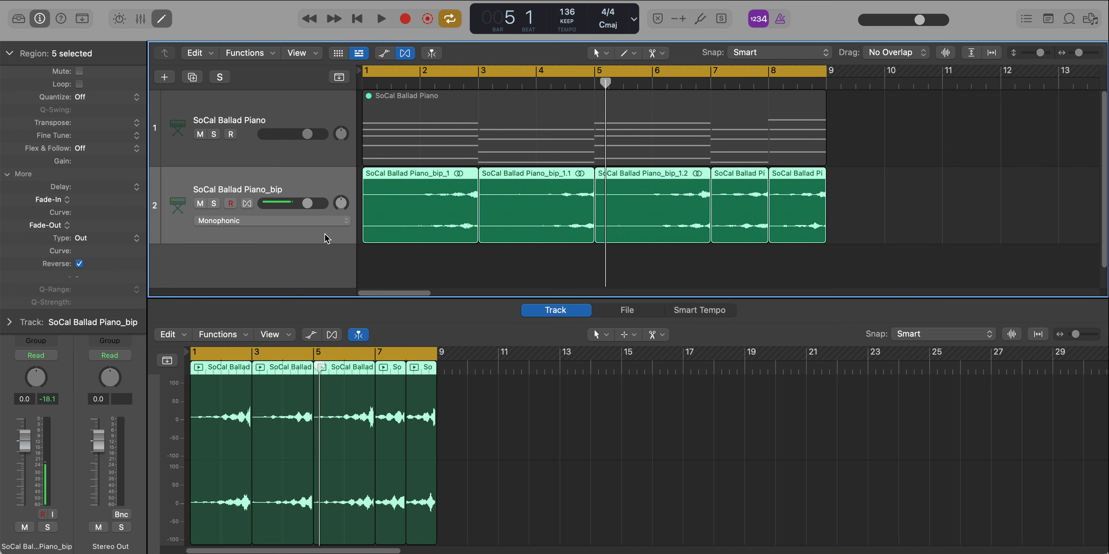
{"action": "key", "text": "space"}
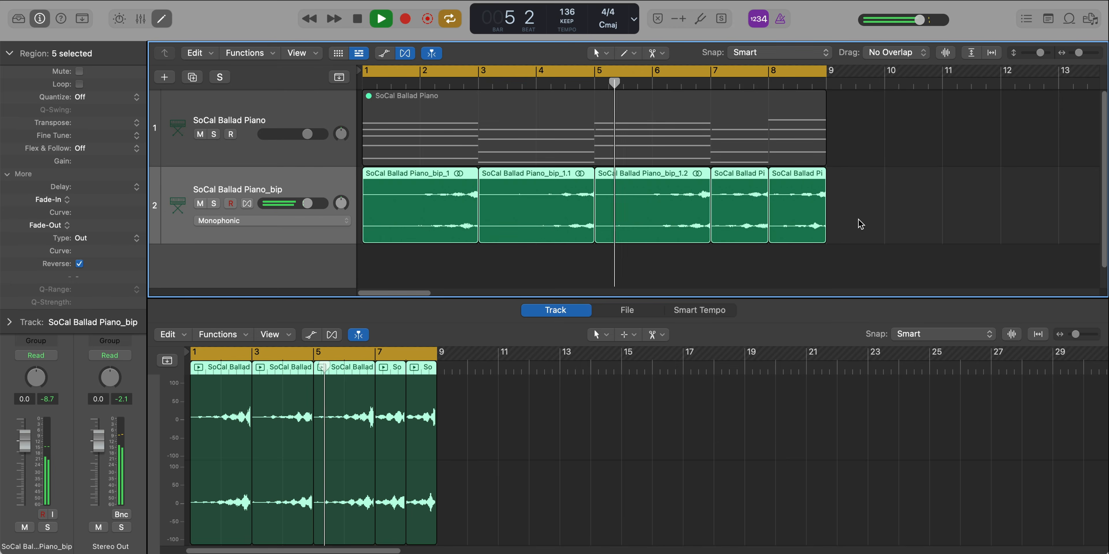
{"action": "key", "text": "space"}
Lower the bounced track's volume to -12.8 dB, unmute the original piano region and play both tracks together.
{"action": "left_click", "coordinate": [308, 203]}
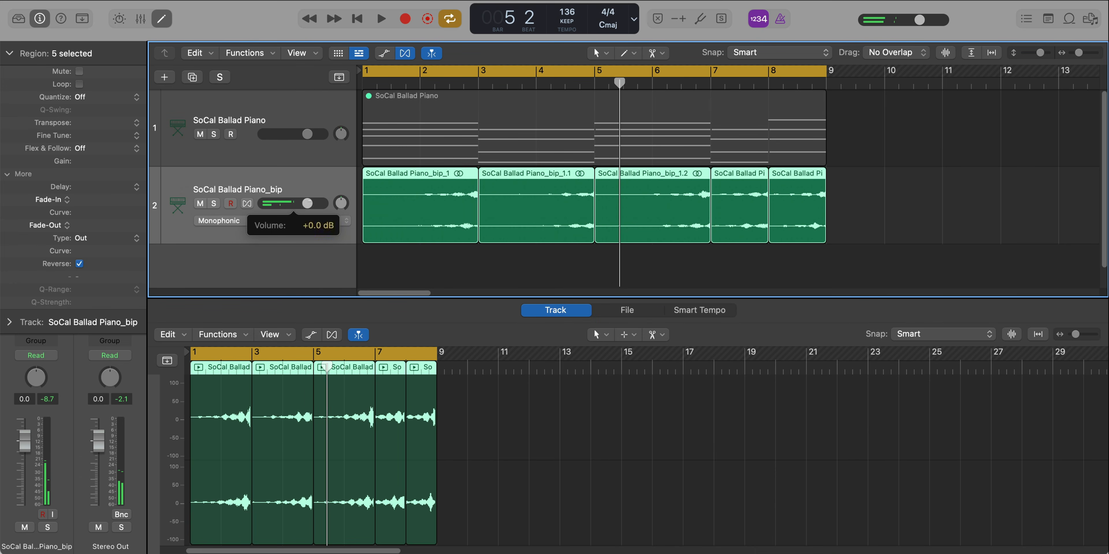
{"action": "left_click", "coordinate": [390, 124]}
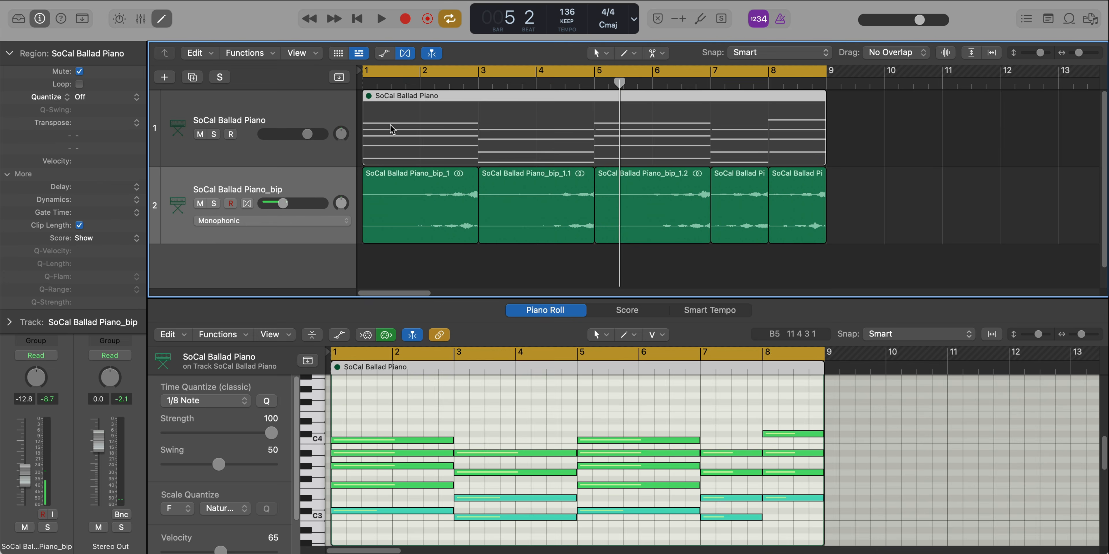
{"action": "key", "text": "Return"}
{"action": "key", "text": "space"}
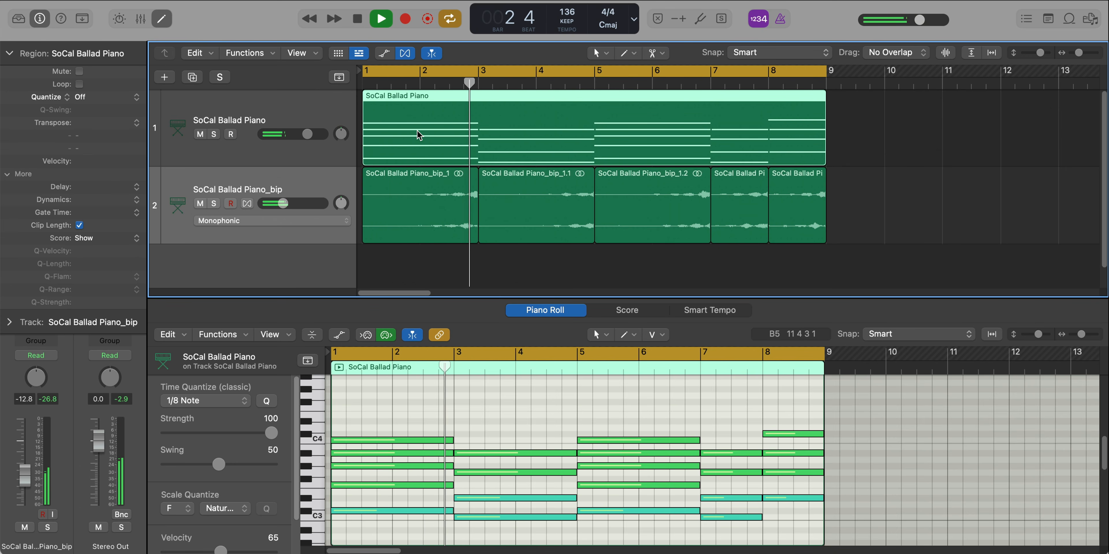
{"action": "left_click", "coordinate": [283, 204]}
{"action": "key", "text": "space"}
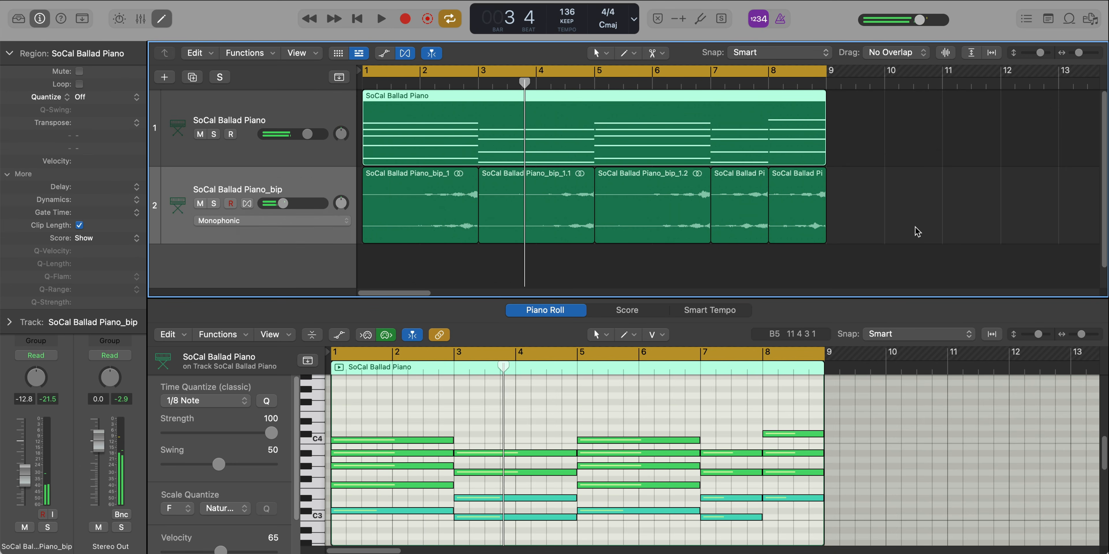
Give all five reversed regions a fade-in of 5 and a fade-out of 5.
{"action": "left_click_drag", "start_coordinate": [915, 228], "coordinate": [387, 214]}
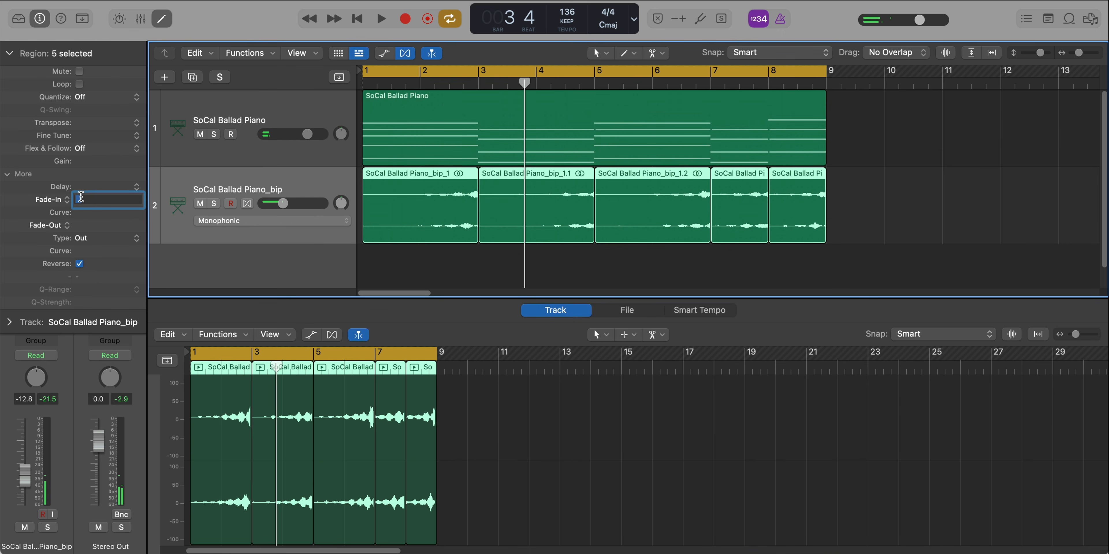
{"action": "key", "text": "Return"}
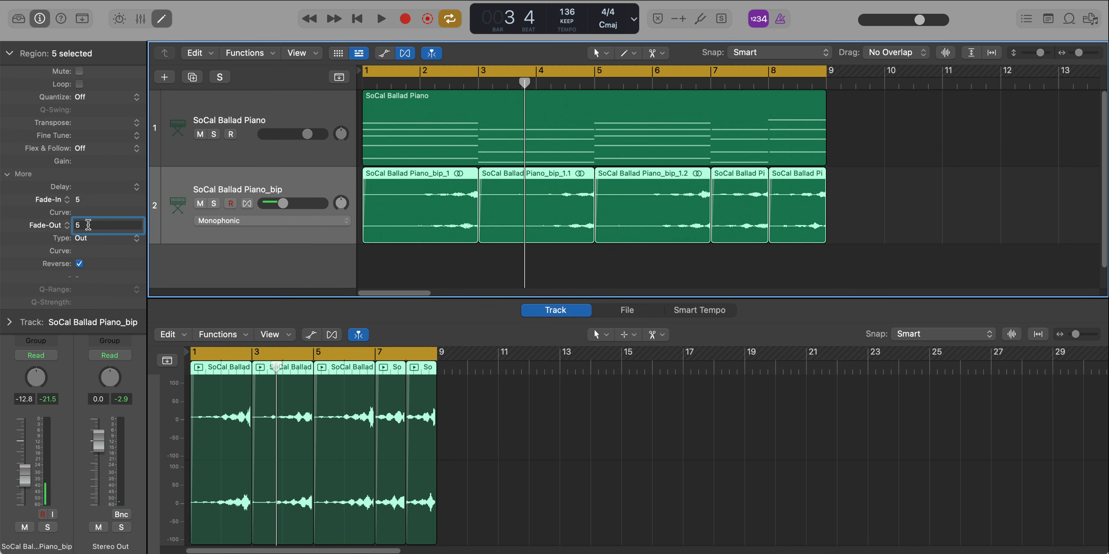
{"action": "left_click", "coordinate": [88, 225]}
{"action": "type", "text": "5"}
{"action": "key", "text": "Return"}
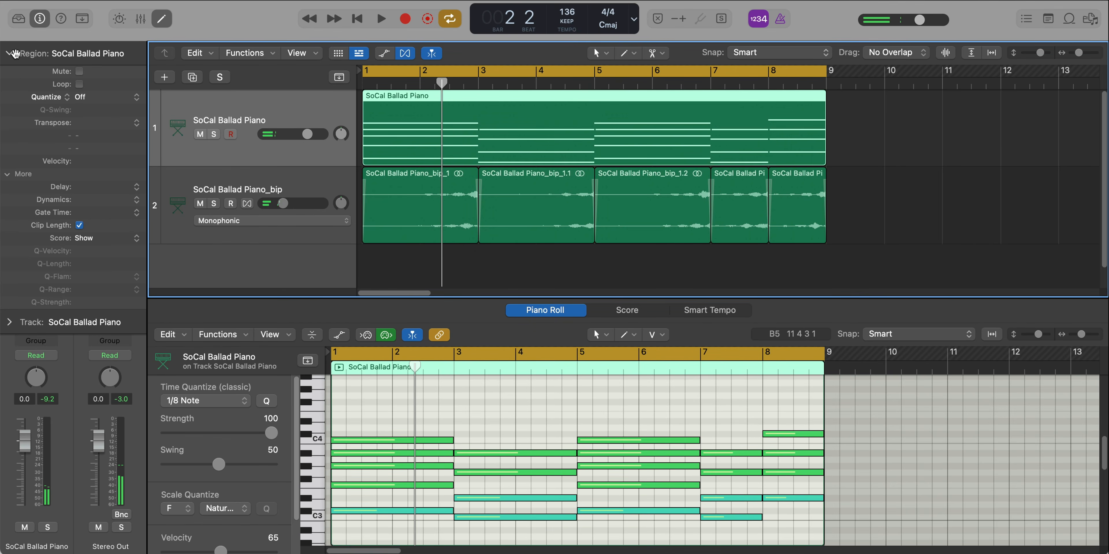
Collapse the region parameters and open the ES2 synth on the SoCal Ballad Piano track.
{"action": "left_click", "coordinate": [15, 54]}
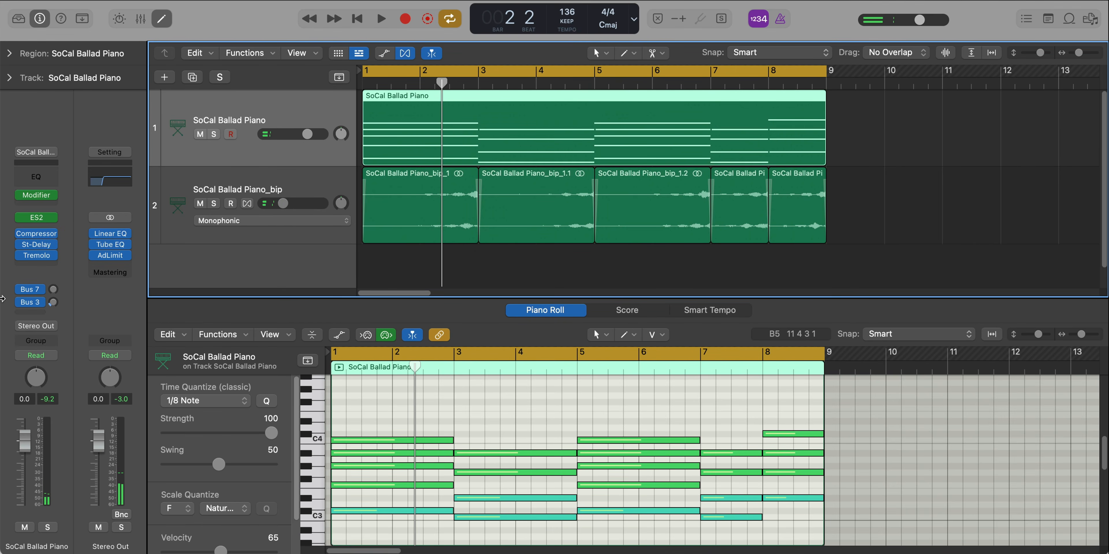
{"action": "left_click", "coordinate": [34, 220]}
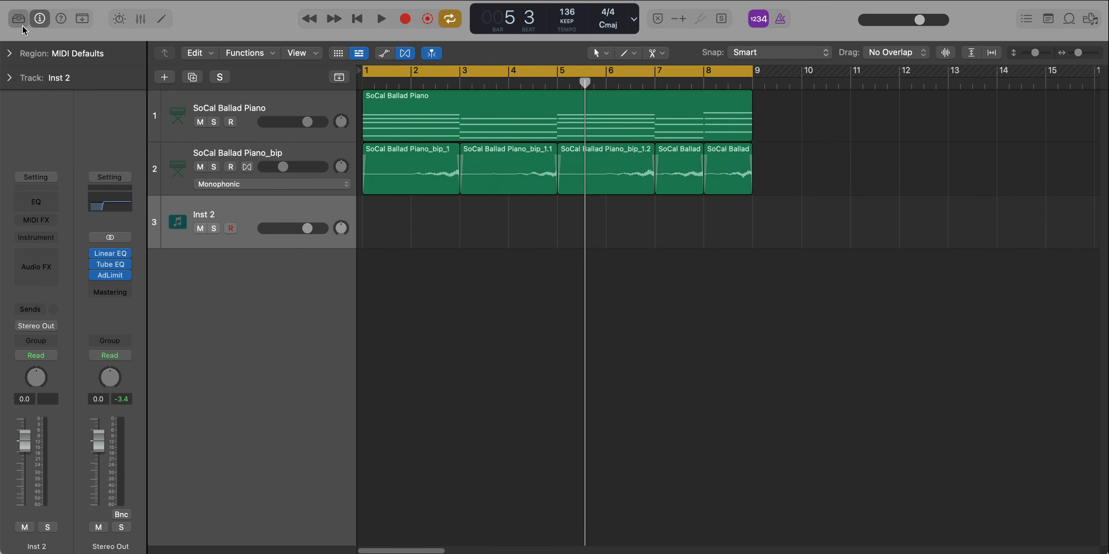
Load the ST Pad patch from the IAMM Presets Metro Boomin collection onto the Inst 2 track.
{"action": "left_click", "coordinate": [20, 22]}
{"action": "left_click", "coordinate": [48, 225]}
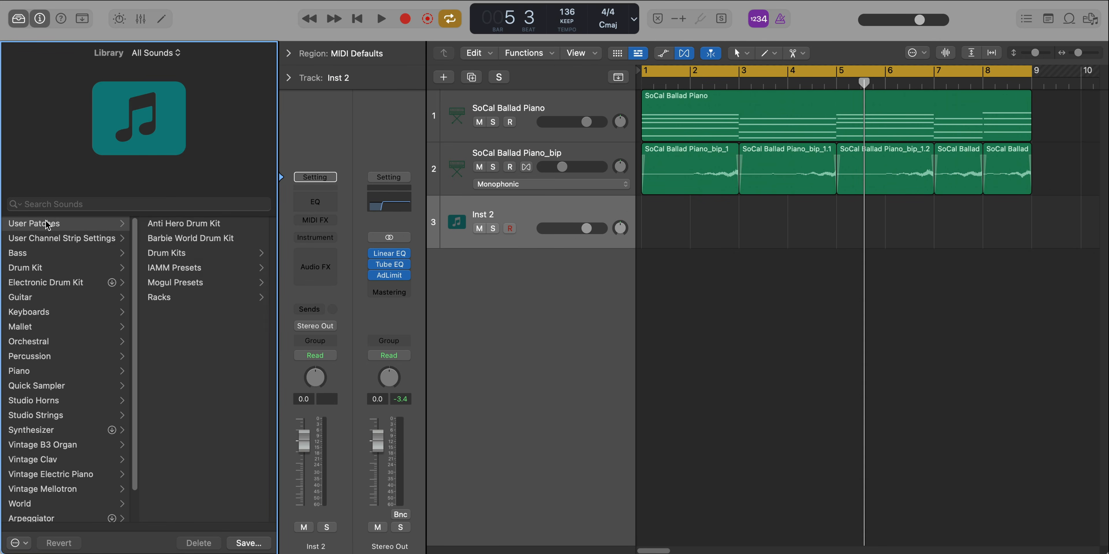
{"action": "left_click", "coordinate": [202, 267]}
{"action": "left_click", "coordinate": [207, 313]}
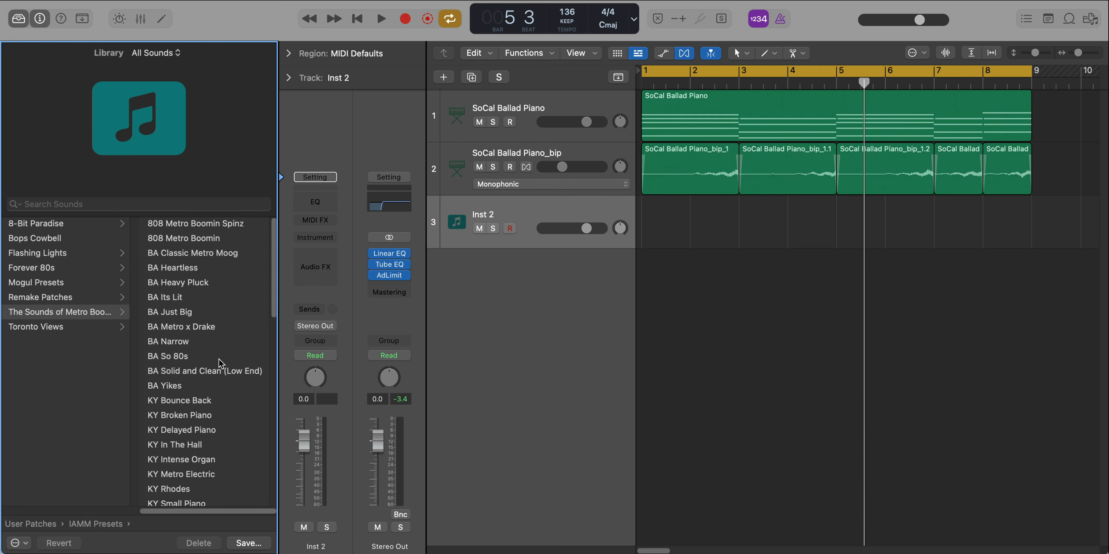
{"action": "scroll", "coordinate": [219, 359], "scroll_direction": "down", "scroll_amount": 15}
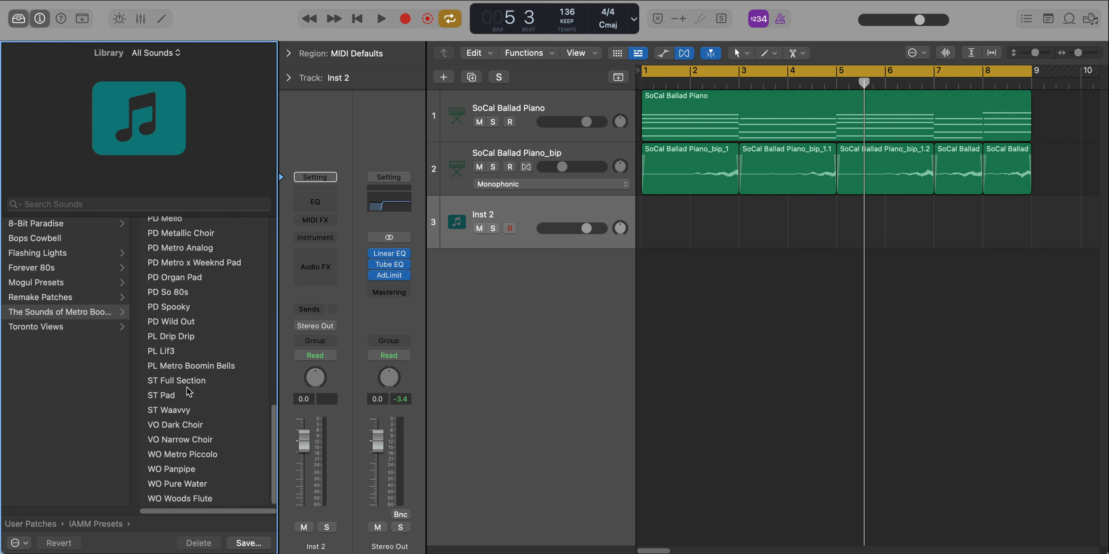
{"action": "left_click", "coordinate": [182, 393]}
Copy the SoCal Ballad Piano MIDI region onto the ST Pad track and play it soloed.
{"action": "left_click_drag", "start_coordinate": [718, 129], "coordinate": [718, 235]}
{"action": "left_click", "coordinate": [494, 229]}
{"action": "key", "text": "space"}
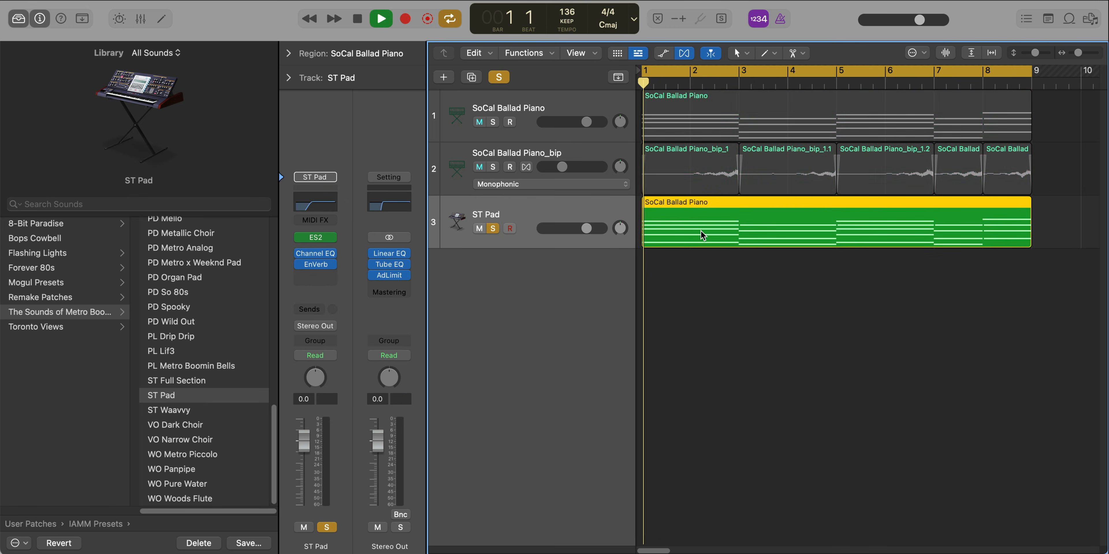
Transpose the ST Pad region's notes down an octave in the Piano Roll and hide the sound library.
{"action": "key", "text": "e"}
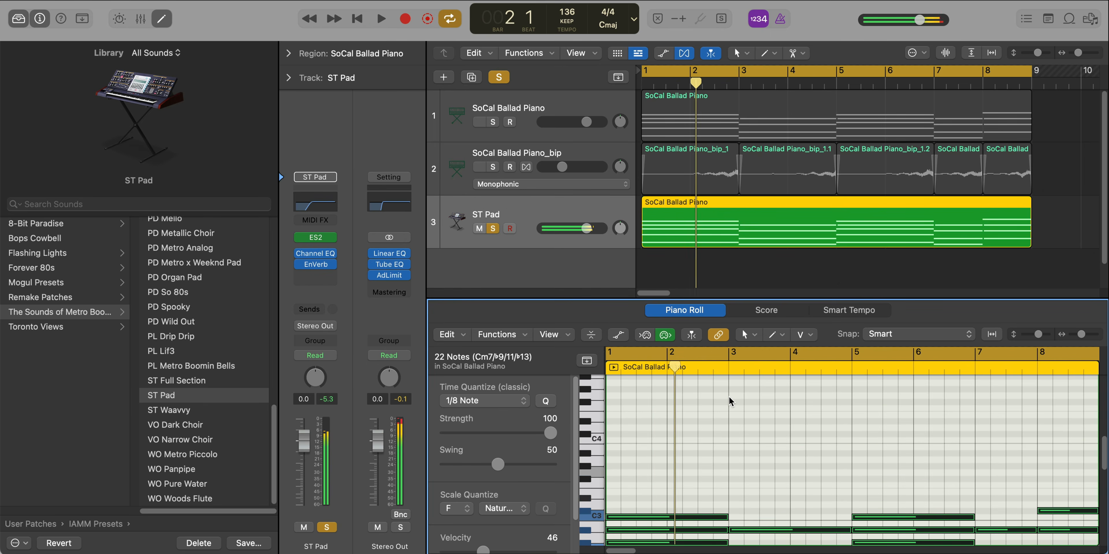
{"action": "key", "text": "y"}
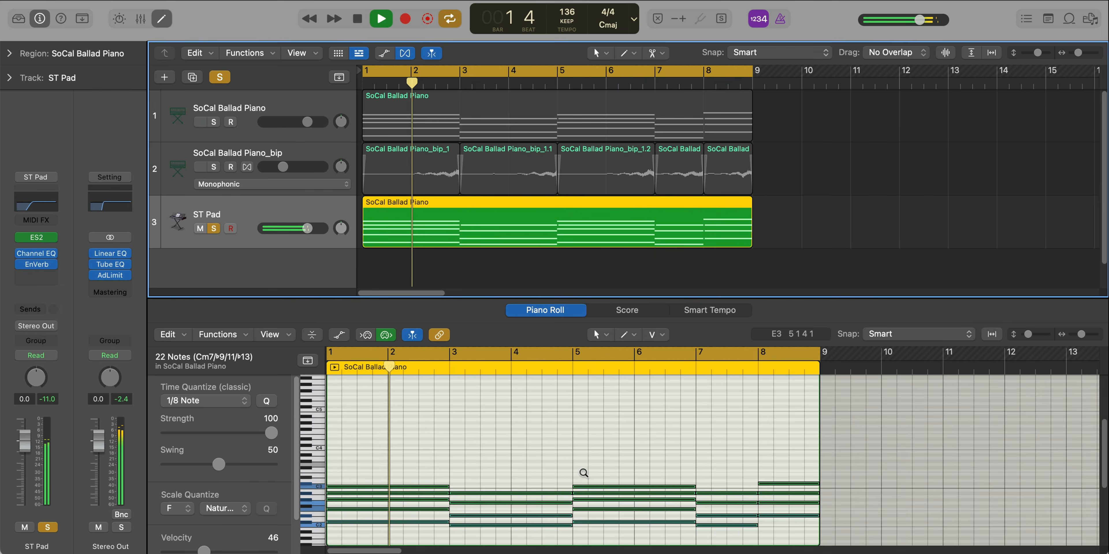
{"action": "left_click", "coordinate": [581, 471], "text": "ctrl+alt"}
{"action": "scroll", "coordinate": [577, 466], "scroll_direction": "down", "scroll_amount": 5}
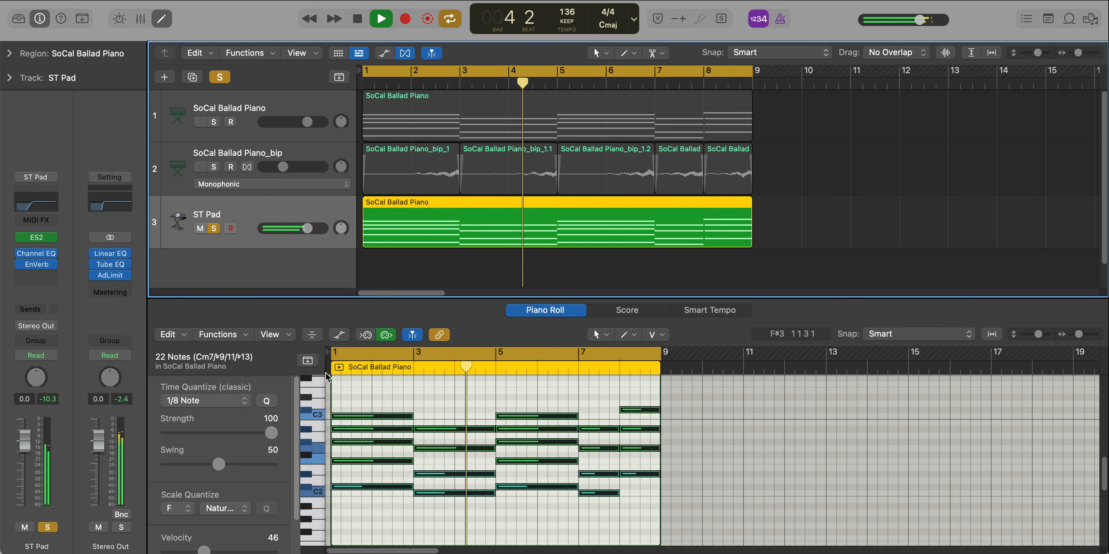
Examine the ES2 synth settings on the ST Pad track during playback, and close the synth window.
{"action": "key", "text": "space"}
{"action": "left_click", "coordinate": [36, 238]}
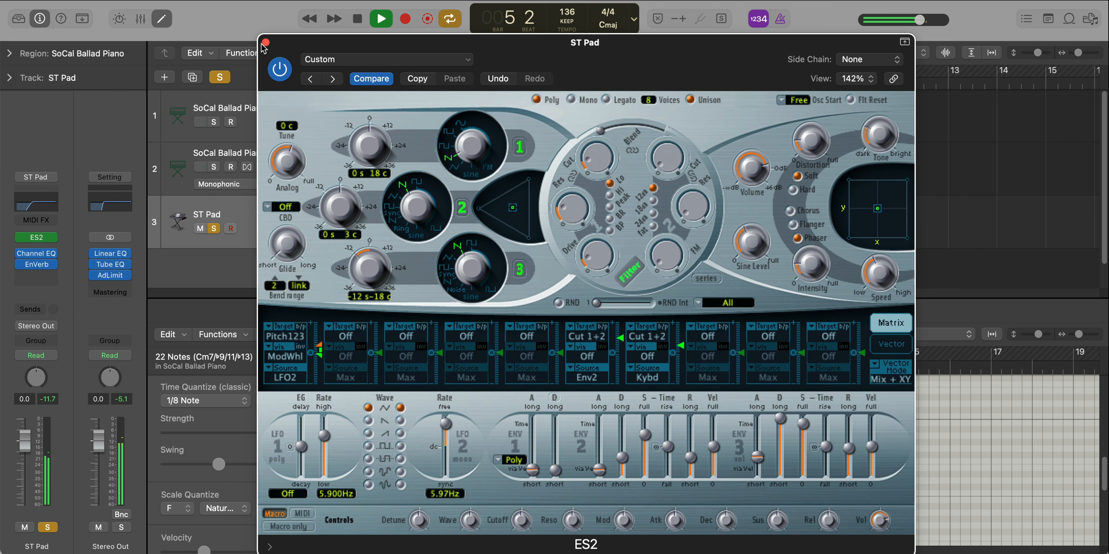
{"action": "left_click", "coordinate": [266, 42]}
{"action": "key", "text": "space"}
Solo both piano tracks along with ST Pad, play them together and slightly lower the ST Pad volume.
{"action": "left_click", "coordinate": [214, 122]}
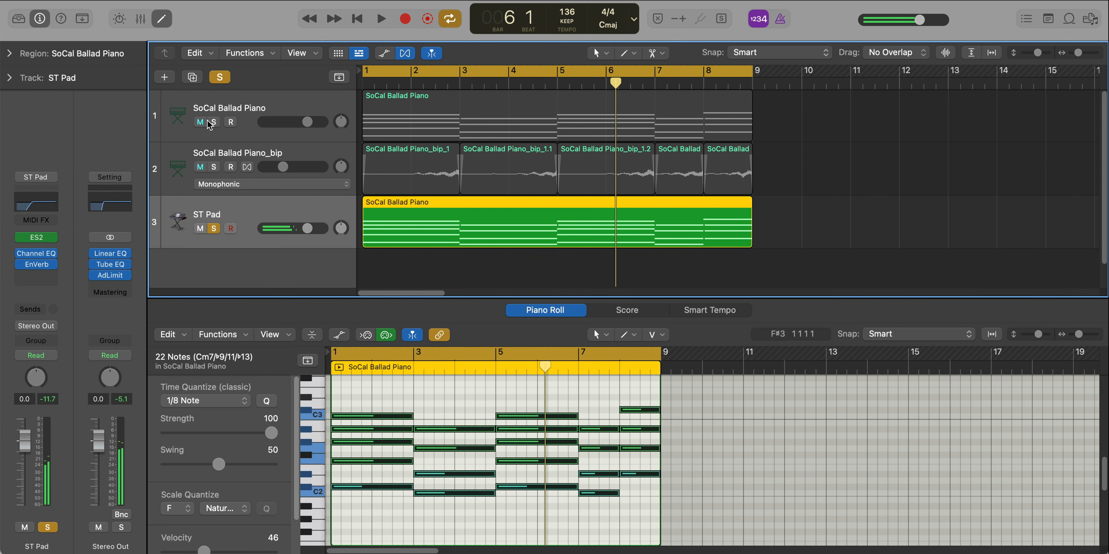
{"action": "left_click", "coordinate": [213, 167]}
{"action": "key", "text": "space"}
{"action": "left_click_drag", "start_coordinate": [307, 229], "coordinate": [301, 228]}
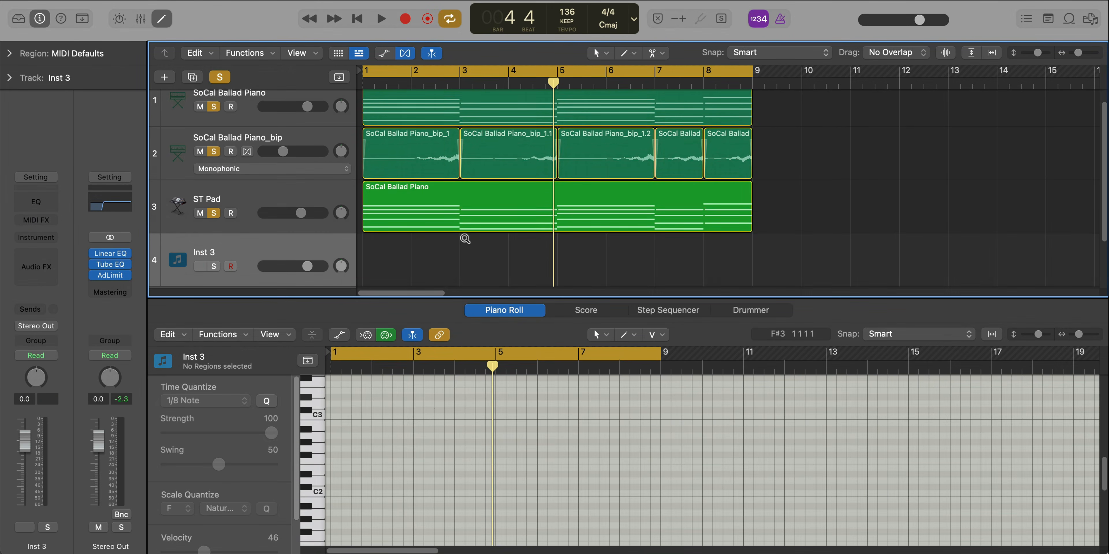
Load Alchemy on the Inst 3 track with the Pads preset Analog Resonant Sweep 01.
{"action": "left_click", "coordinate": [464, 239], "text": "ctrl+alt"}
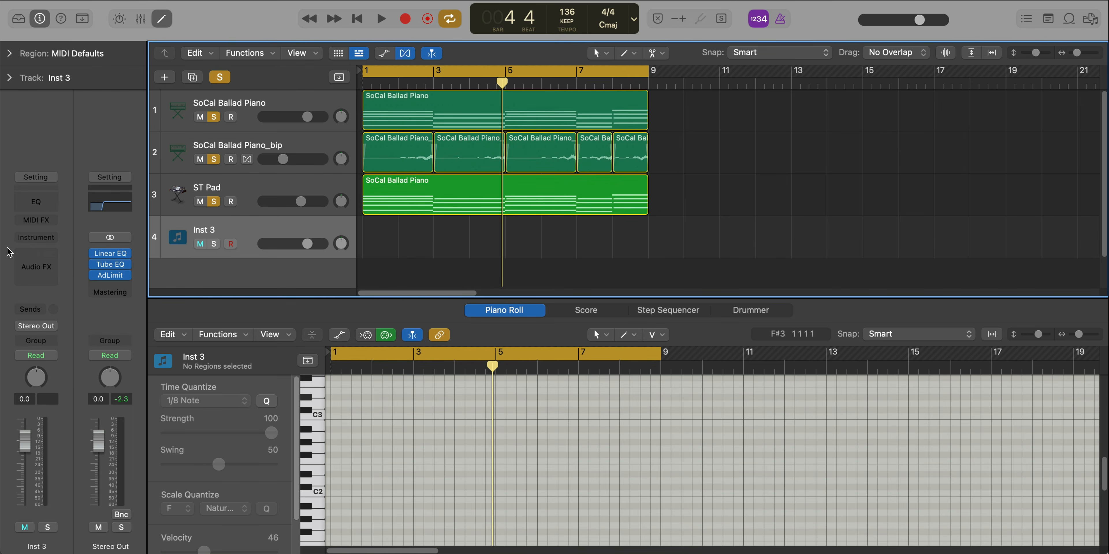
{"action": "left_click", "coordinate": [37, 240]}
{"action": "left_click", "coordinate": [54, 249]}
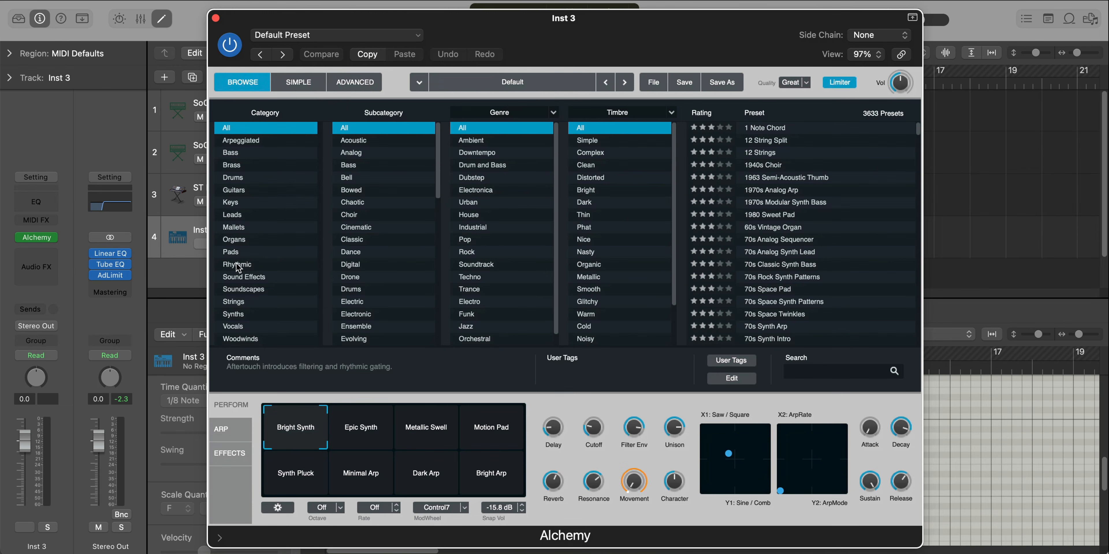
{"action": "left_click", "coordinate": [248, 253]}
{"action": "scroll", "coordinate": [837, 280], "scroll_direction": "down", "scroll_amount": 5}
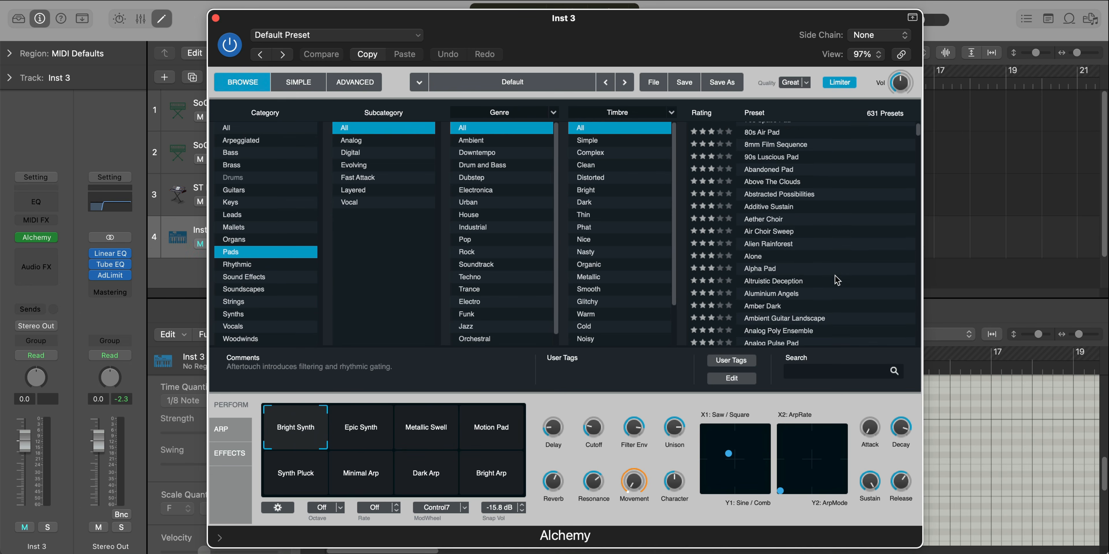
{"action": "left_click", "coordinate": [794, 307]}
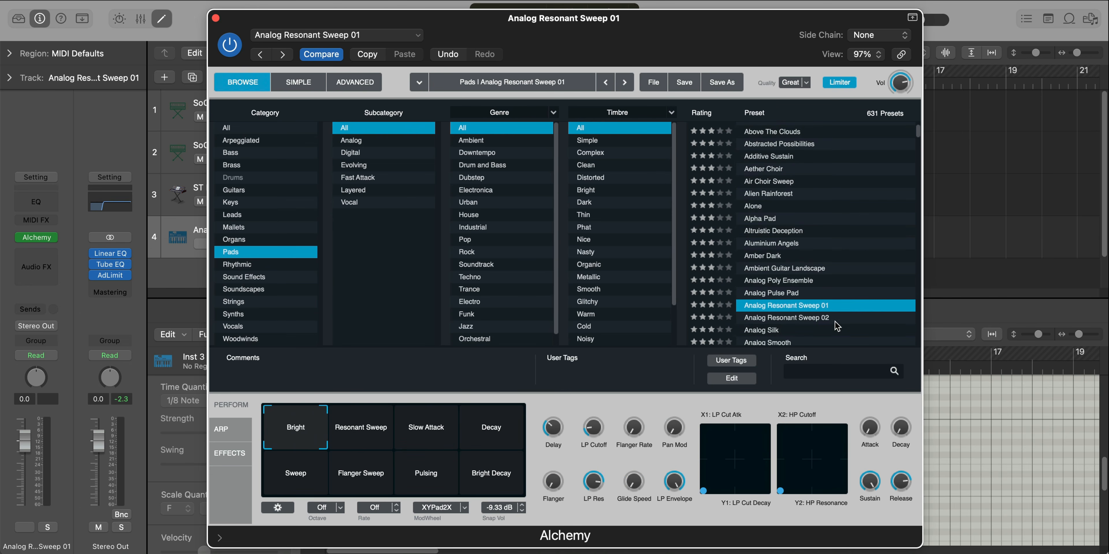
{"action": "left_click", "coordinate": [215, 18]}
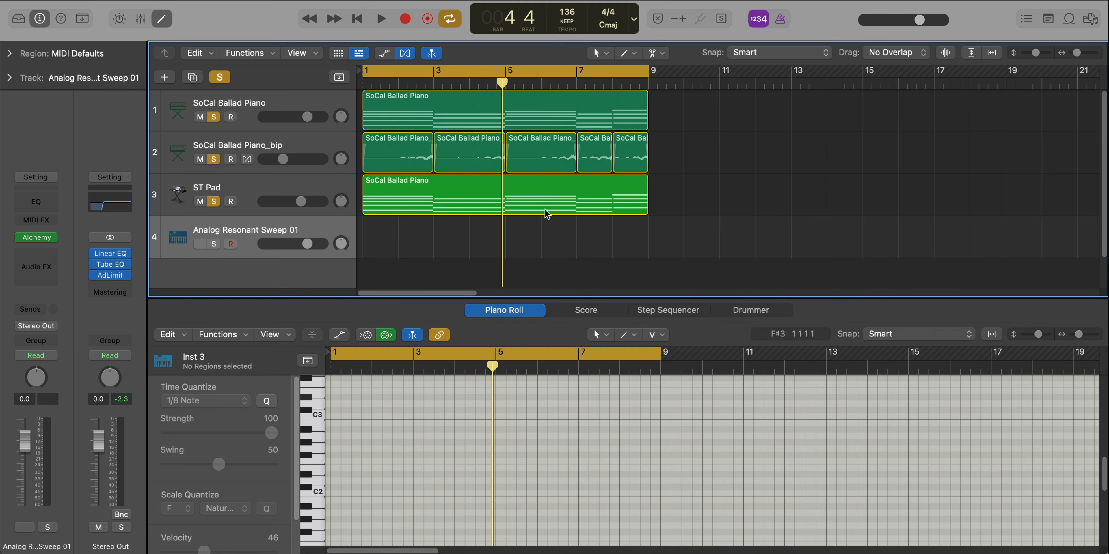
Copy the ST Pad region onto the Analog Resonant Sweep 01 track and play that track alone.
{"action": "left_click_drag", "start_coordinate": [543, 205], "coordinate": [529, 239], "text": "alt"}
{"action": "left_click", "coordinate": [216, 245], "text": "alt"}
{"action": "key", "text": "space"}
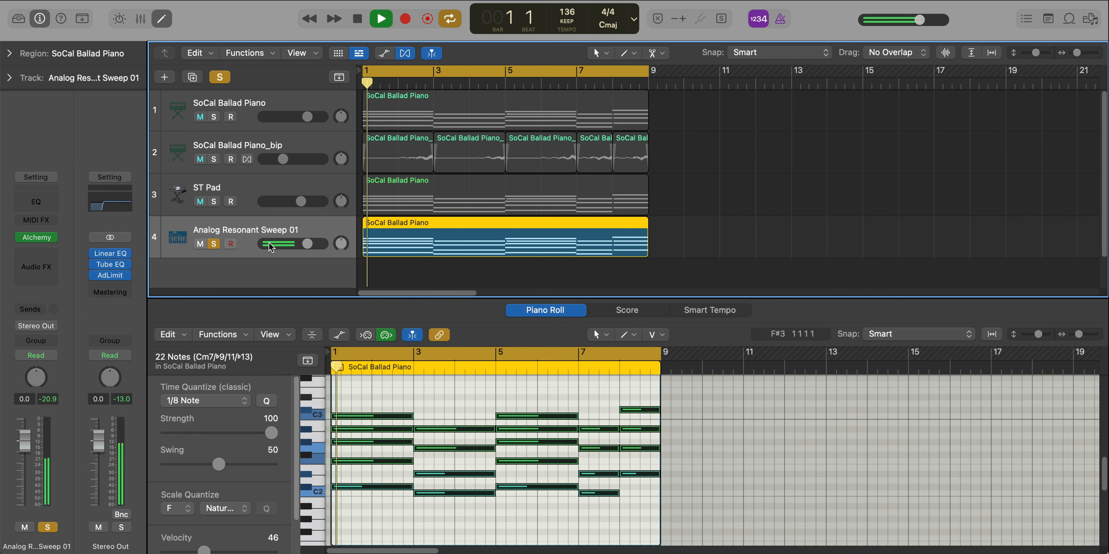
Add a Channel EQ to Analog Resonant Sweep 01 with a 206 Hz, 48 dB/Oct low cut and a 500 Hz, 36 dB/Oct high cut.
{"action": "left_click", "coordinate": [36, 237]}
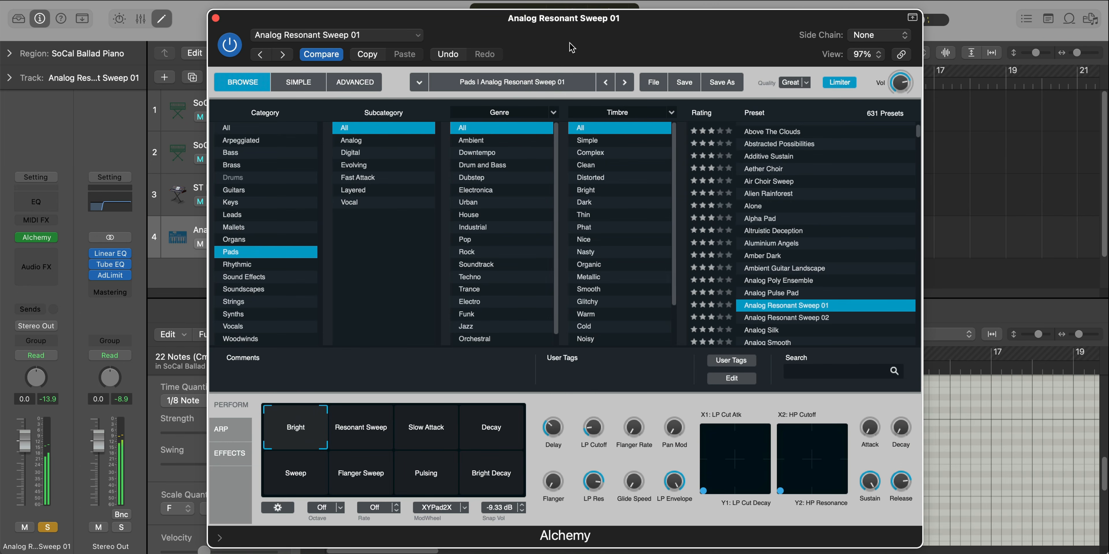
{"action": "left_click_drag", "start_coordinate": [572, 47], "coordinate": [566, 43]}
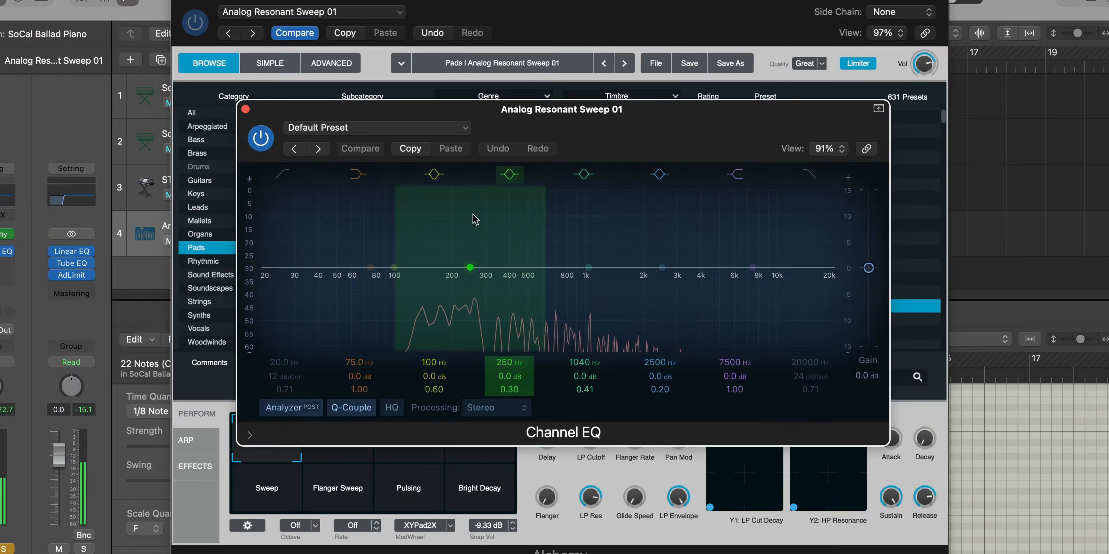
{"action": "left_click", "coordinate": [280, 173]}
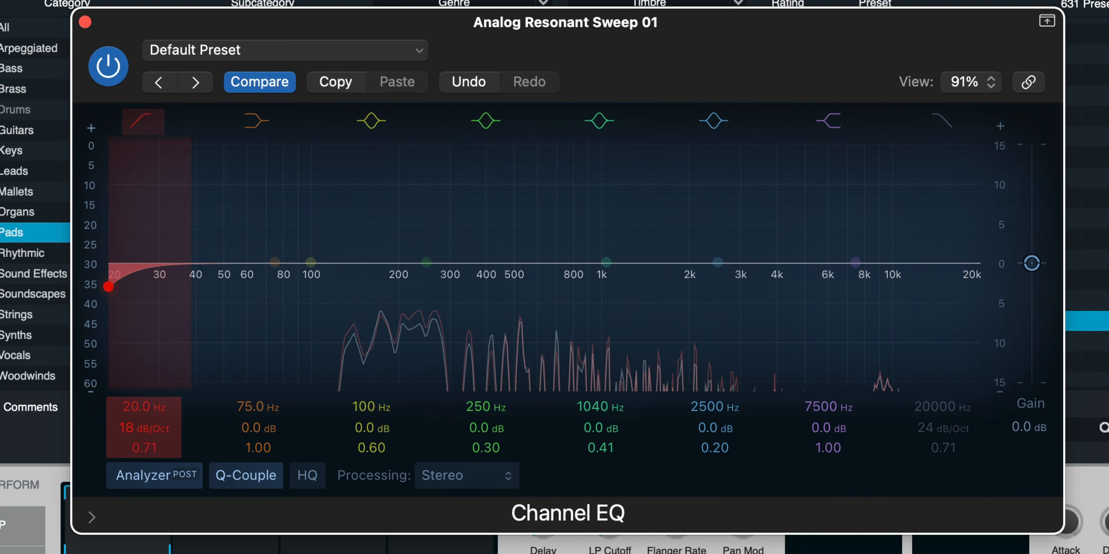
{"action": "left_click_drag", "start_coordinate": [146, 428], "coordinate": [148, 355]}
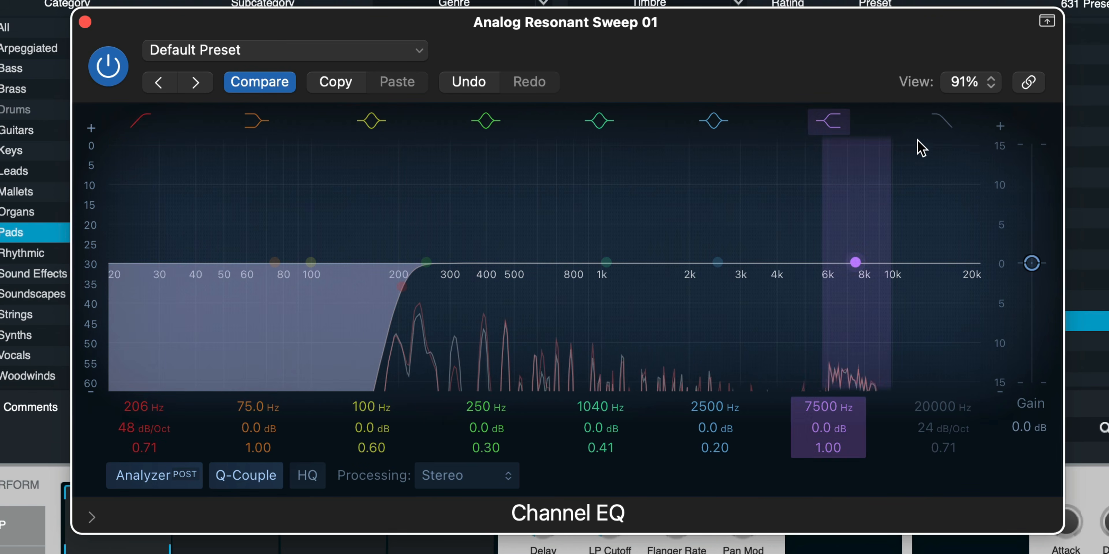
{"action": "left_click", "coordinate": [945, 128]}
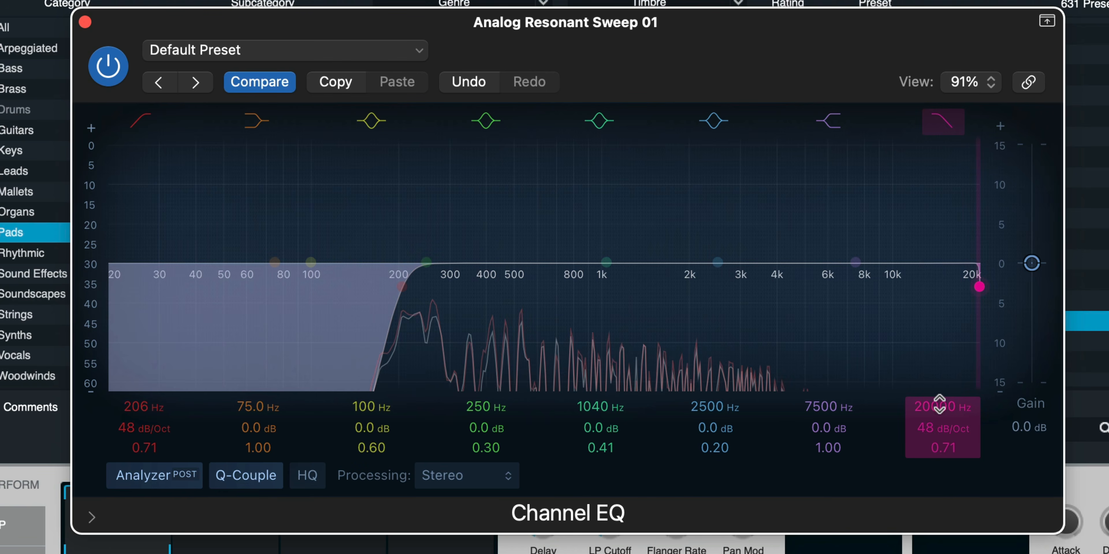
{"action": "left_click_drag", "start_coordinate": [940, 405], "coordinate": [939, 455]}
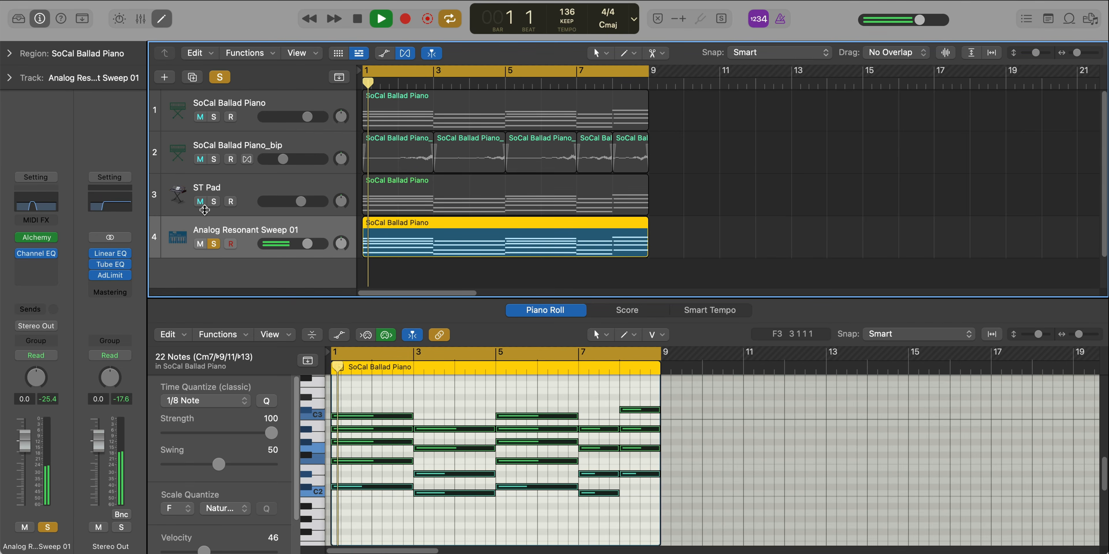
Solo all four tracks, raise the bounced piano's volume and set Analog Resonant Sweep 01 to -2.7 dB.
{"action": "left_click", "coordinate": [213, 201]}
{"action": "left_click", "coordinate": [213, 159]}
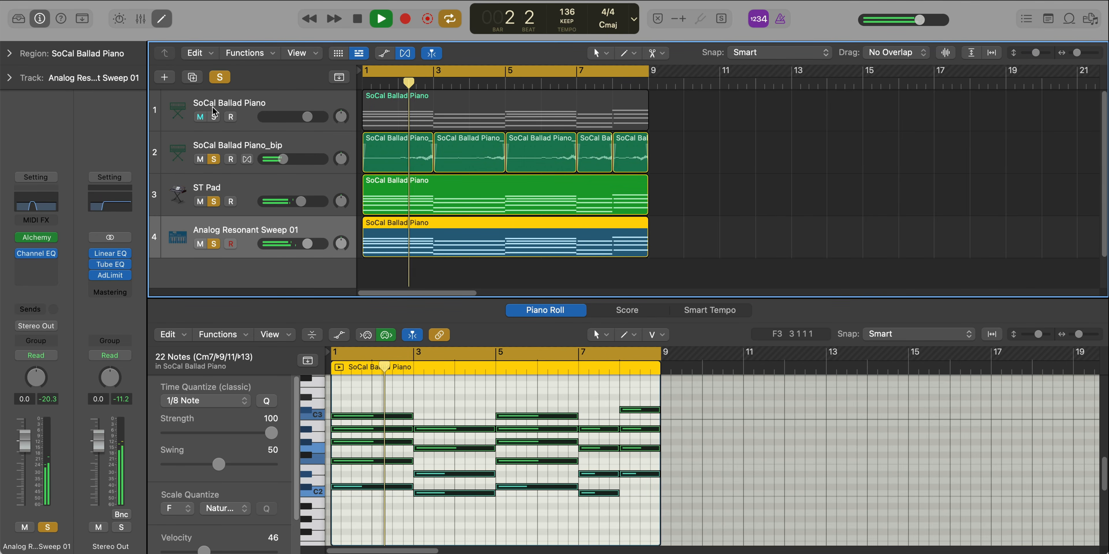
{"action": "left_click", "coordinate": [214, 116]}
{"action": "left_click_drag", "start_coordinate": [282, 159], "coordinate": [285, 160]}
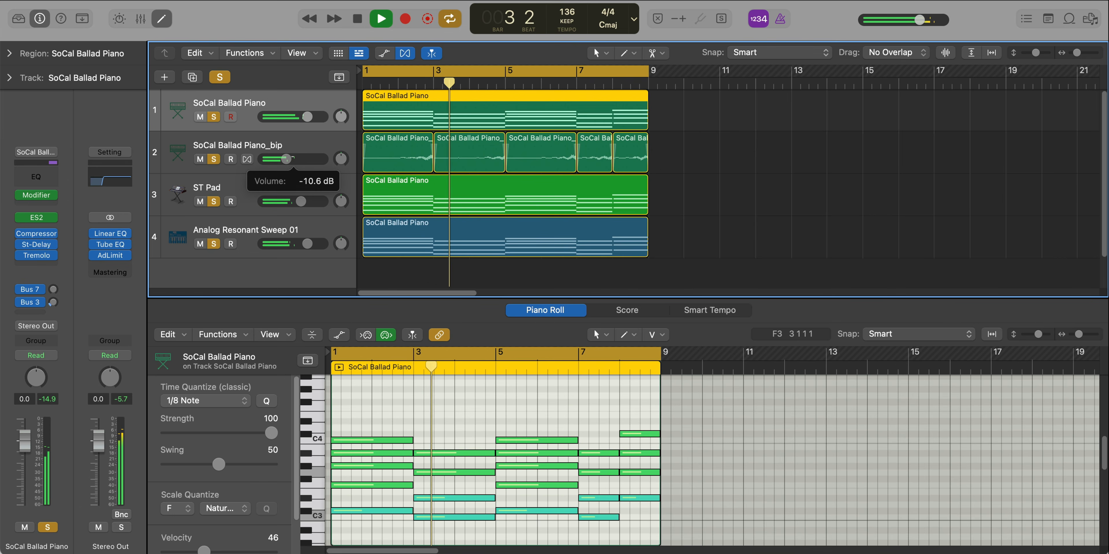
{"action": "left_click", "coordinate": [206, 187]}
{"action": "left_click", "coordinate": [306, 244]}
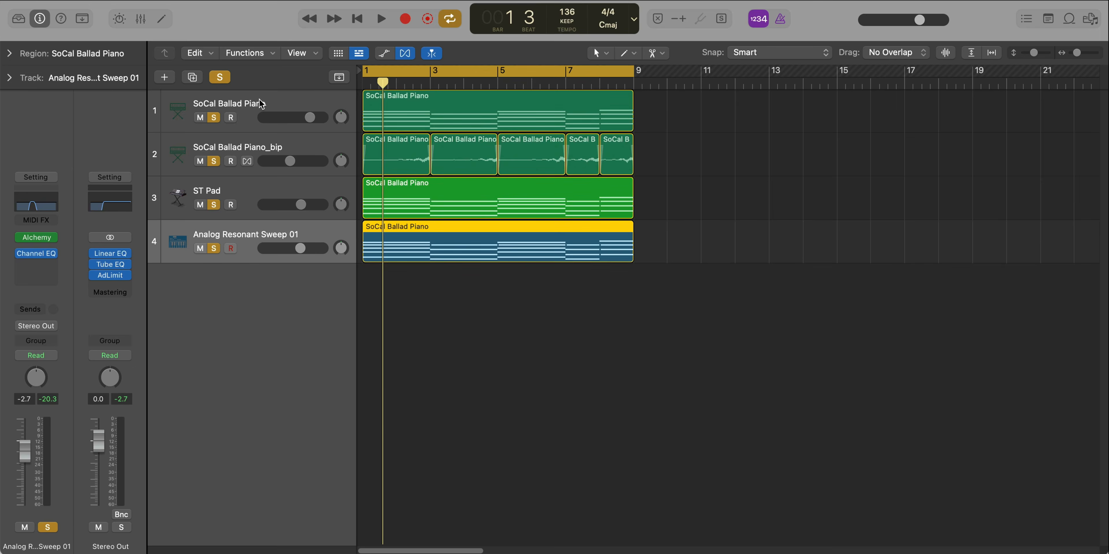
Group all four tracks into a summing stack and insert an Exciter on the stack.
{"action": "key", "text": "super+a"}
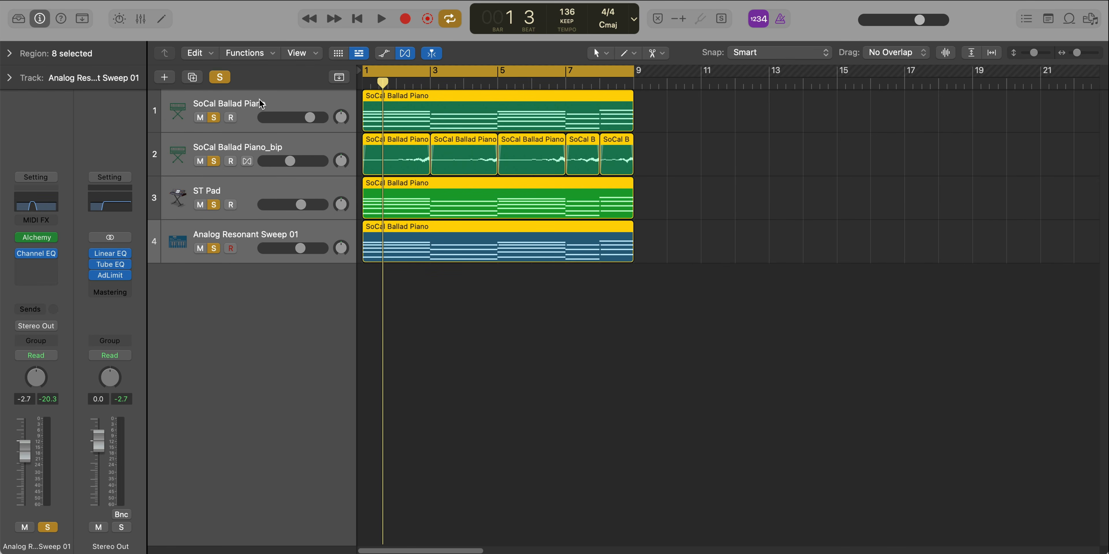
{"action": "key", "text": "super+shift+d"}
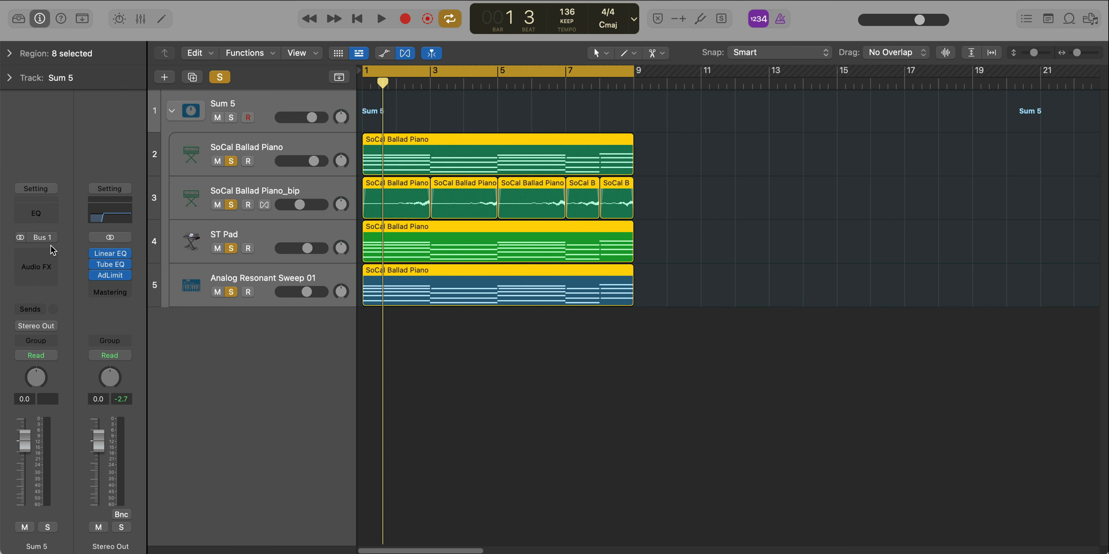
{"action": "left_click", "coordinate": [52, 254]}
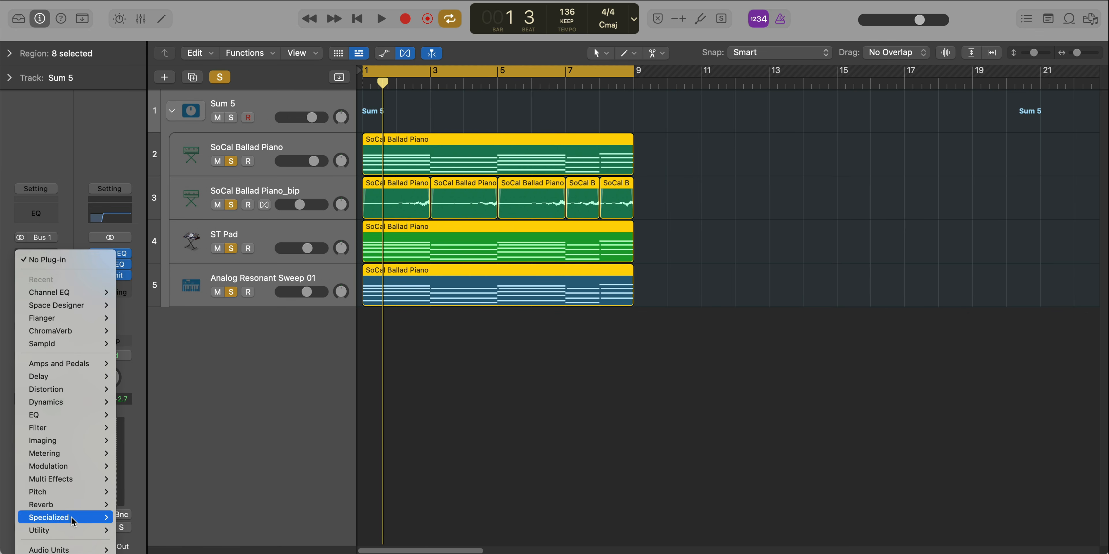
{"action": "mouse_move", "coordinate": [72, 517]}
{"action": "mouse_move", "coordinate": [146, 516]}
{"action": "left_click", "coordinate": [198, 516]}
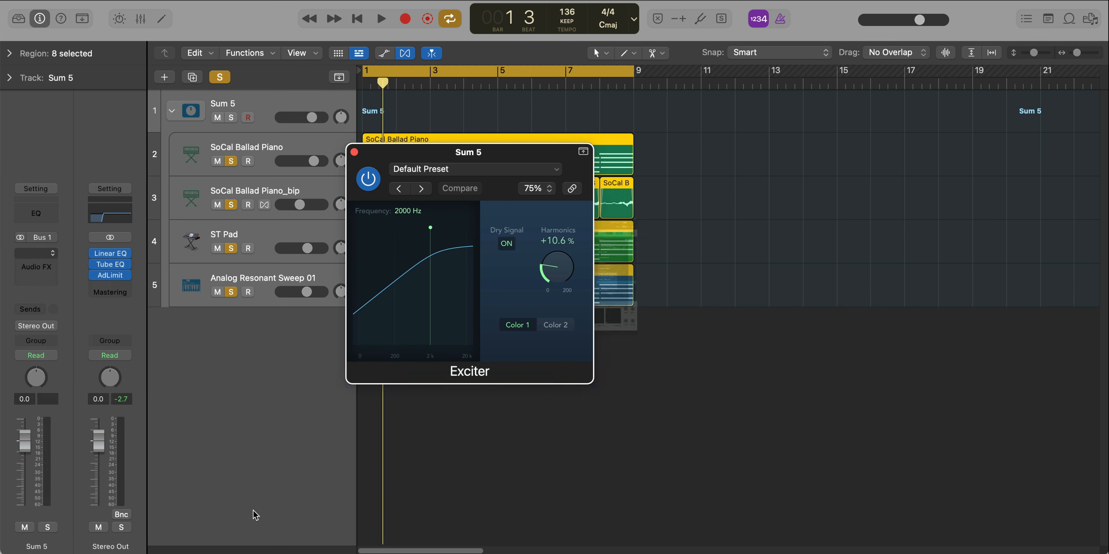
Close the Channel EQ window and set the stack's Exciter to 44.2 % harmonics and 870 Hz during playback.
{"action": "left_click", "coordinate": [210, 17]}
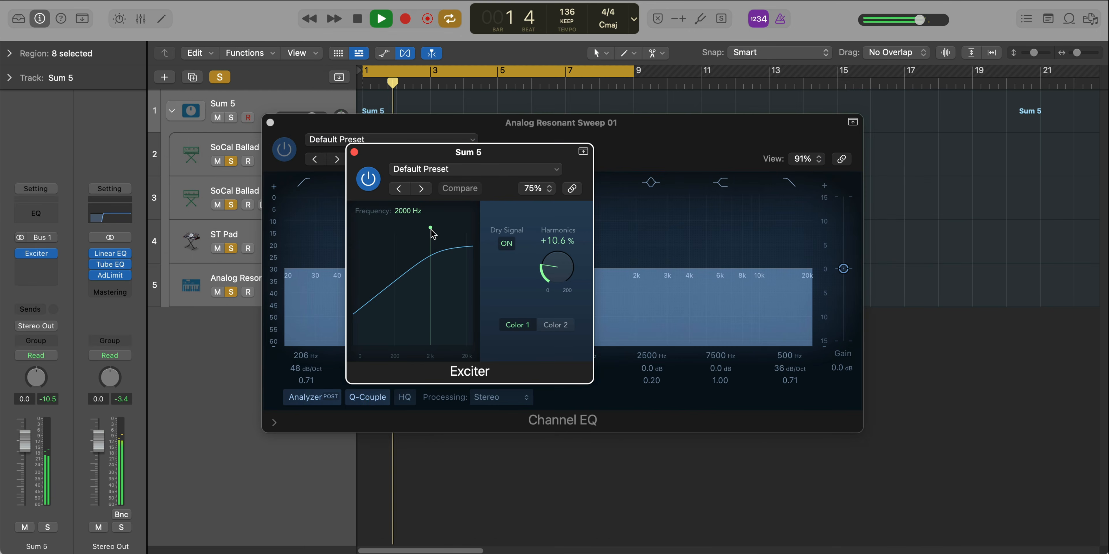
{"action": "left_click", "coordinate": [270, 123]}
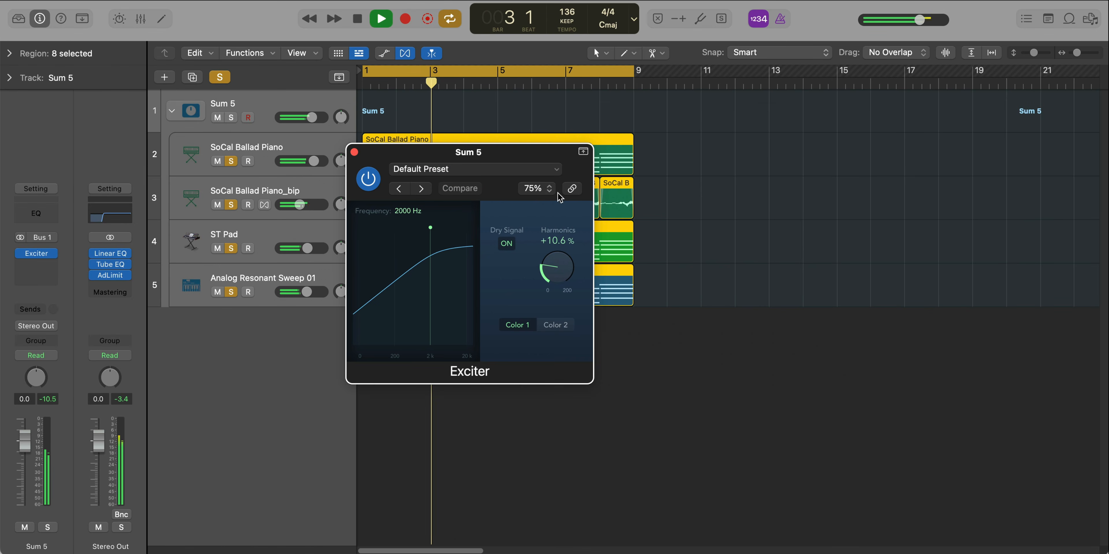
{"action": "left_click_drag", "start_coordinate": [538, 157], "coordinate": [606, 156]}
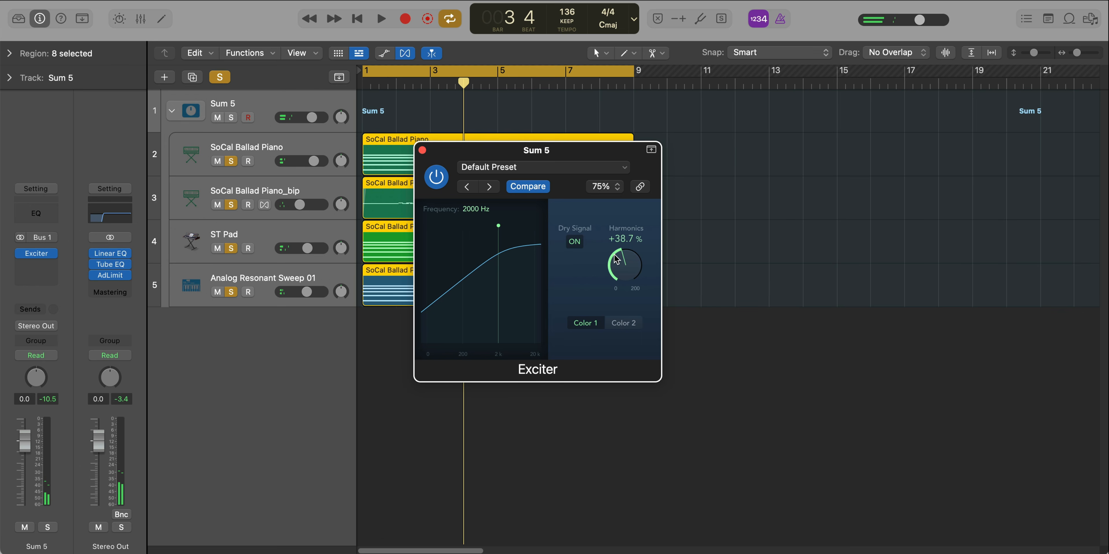
{"action": "left_click_drag", "start_coordinate": [616, 260], "coordinate": [618, 254]}
{"action": "key", "text": "space"}
{"action": "left_click_drag", "start_coordinate": [498, 227], "coordinate": [483, 232]}
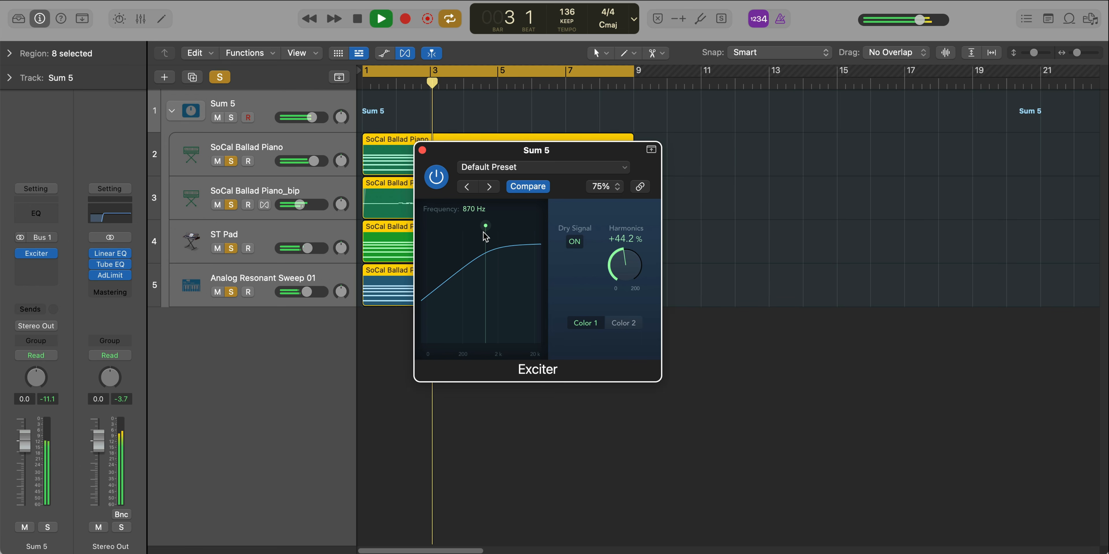
Compare the stack's sound with the Exciter bypassed and active during playback.
{"action": "left_click", "coordinate": [436, 178]}
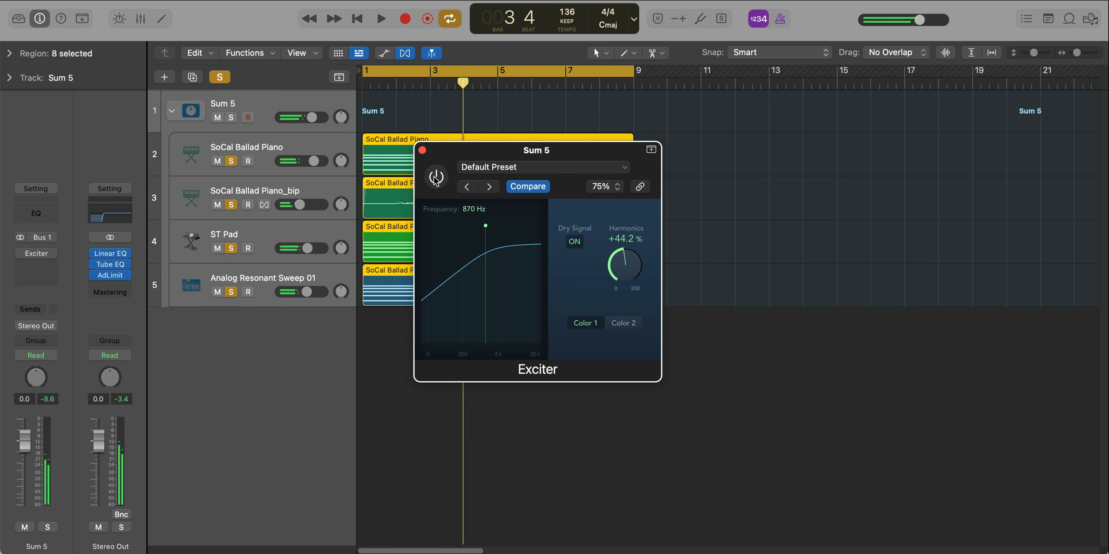
{"action": "key", "text": "space"}
{"action": "left_click", "coordinate": [436, 178]}
{"action": "left_click", "coordinate": [436, 177]}
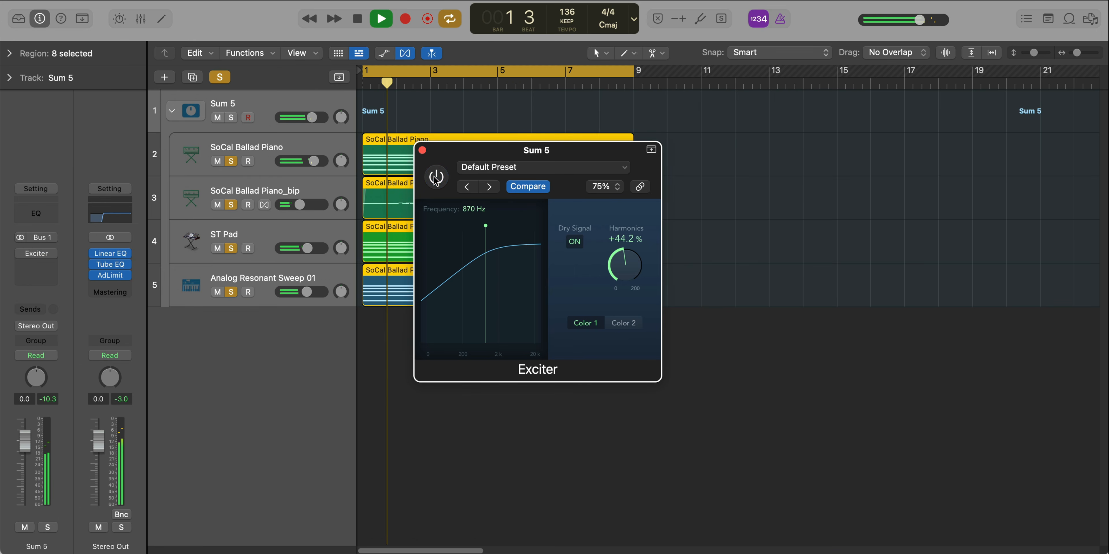
Re-enable the stack's Exciter, close its window and stop playback.
{"action": "left_click", "coordinate": [436, 178]}
{"action": "key", "text": "super+w"}
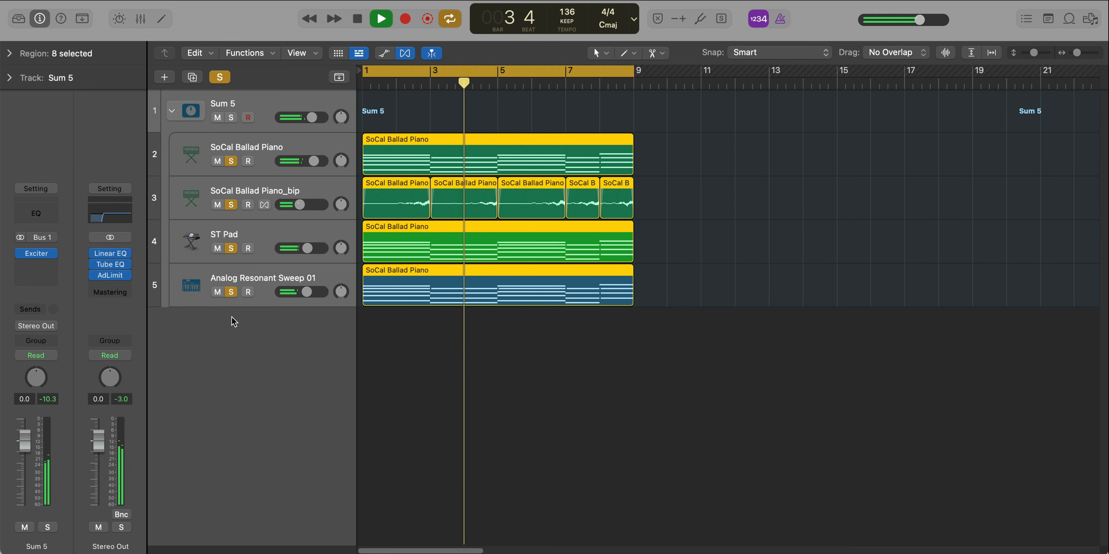
{"action": "key", "text": "space"}
Insert a Chorus on the Sum 5 stack and load its Guitar Summer preset.
{"action": "left_click", "coordinate": [37, 265]}
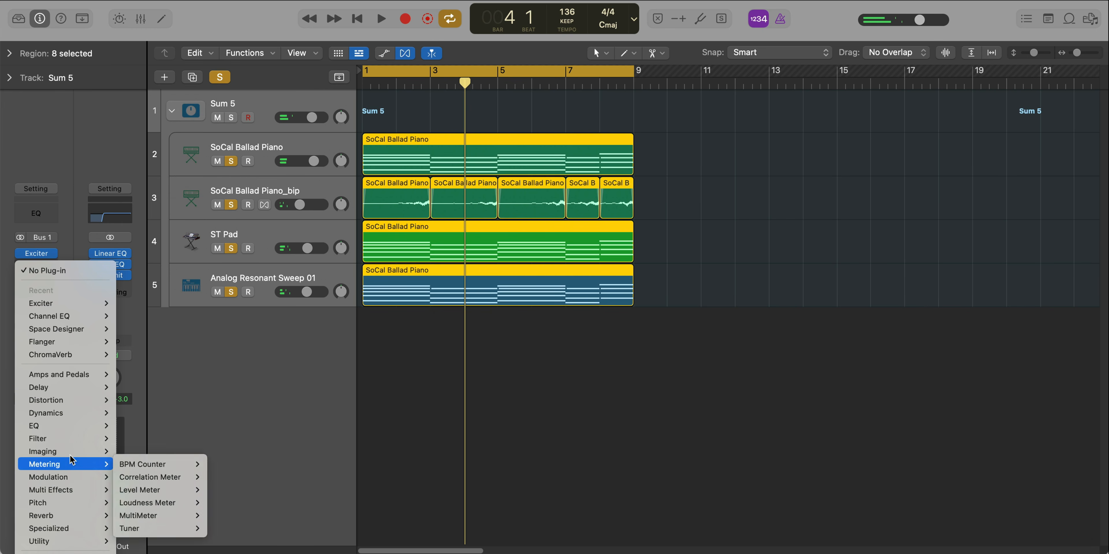
{"action": "mouse_move", "coordinate": [64, 477]}
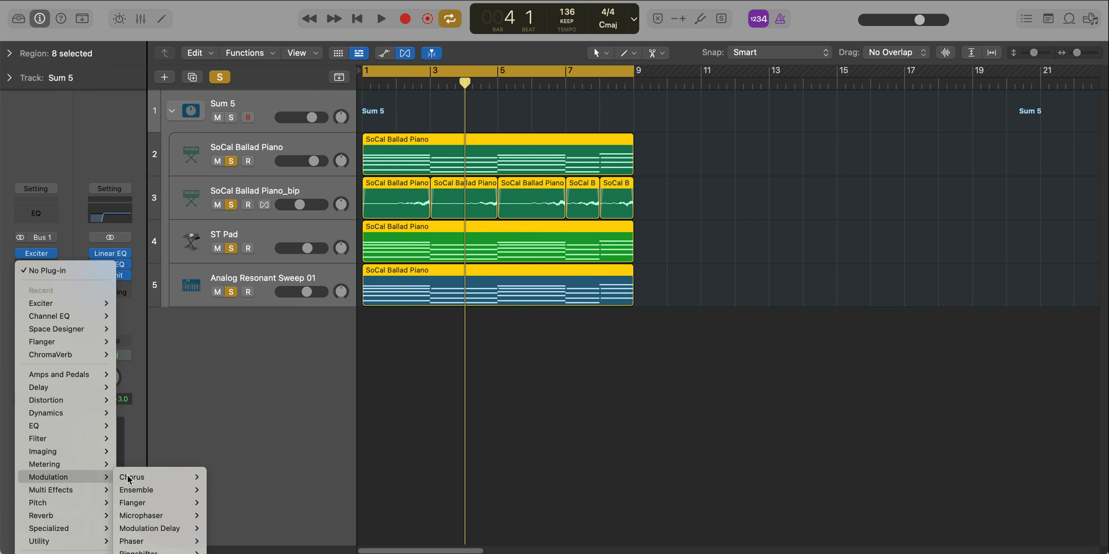
{"action": "mouse_move", "coordinate": [134, 478]}
{"action": "left_click", "coordinate": [221, 479]}
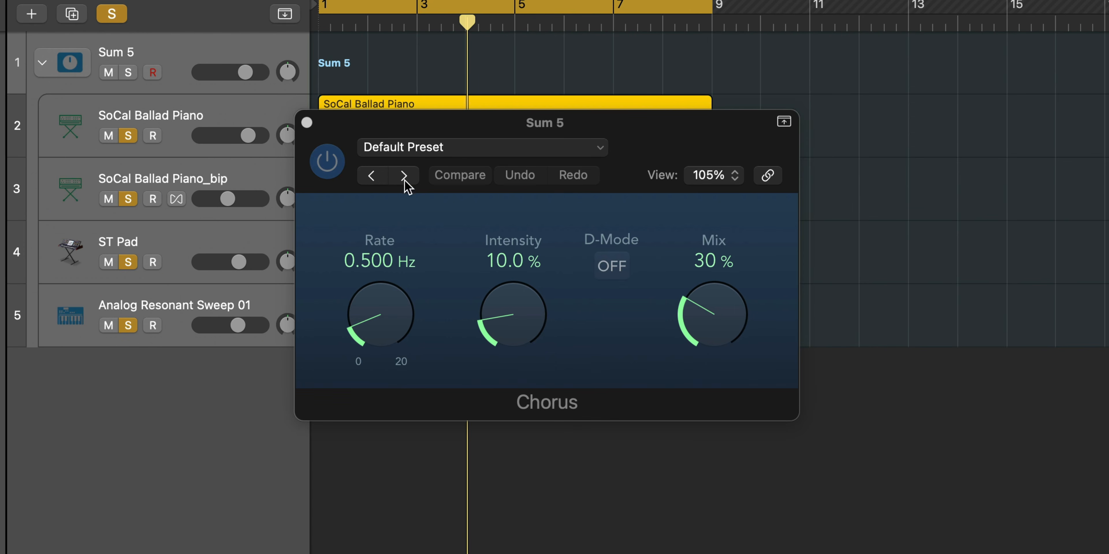
{"action": "left_click", "coordinate": [410, 180]}
{"action": "left_click", "coordinate": [410, 180]}
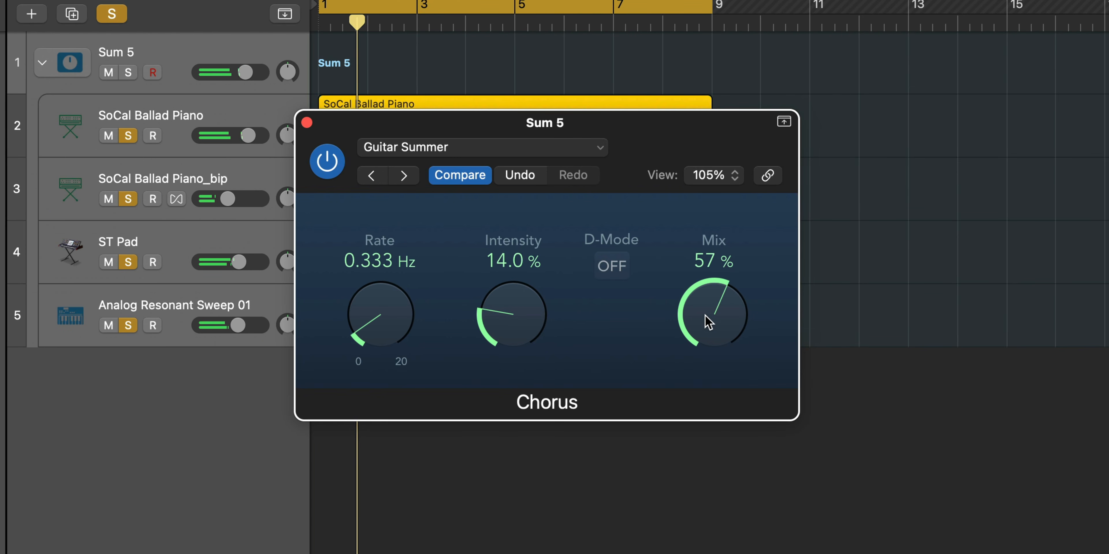
Set the Chorus mix to 50 % and compare the sound with the Chorus bypassed and active.
{"action": "left_click_drag", "start_coordinate": [705, 316], "coordinate": [705, 332]}
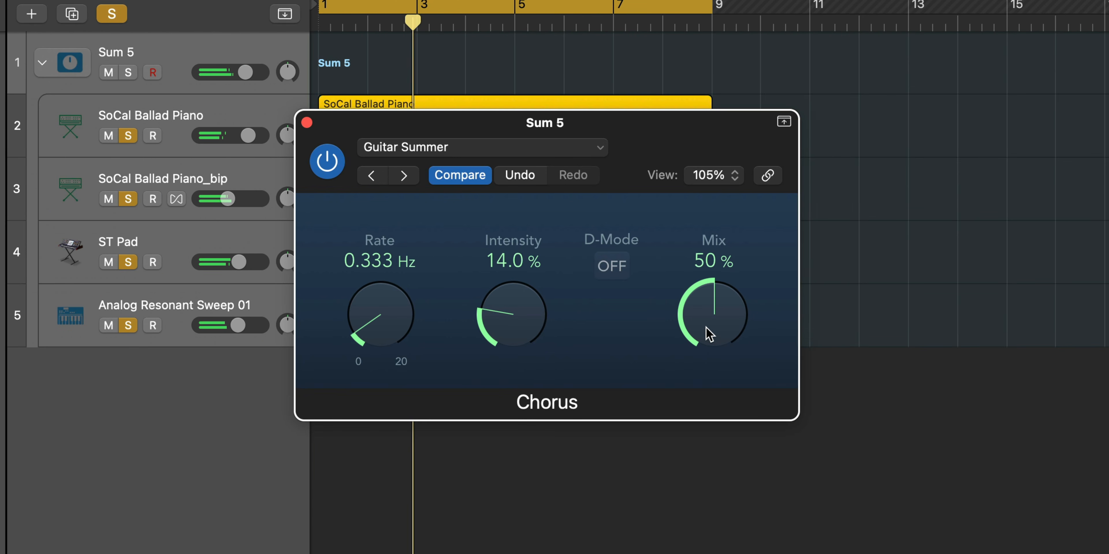
{"action": "left_click", "coordinate": [326, 172]}
{"action": "left_click", "coordinate": [327, 166]}
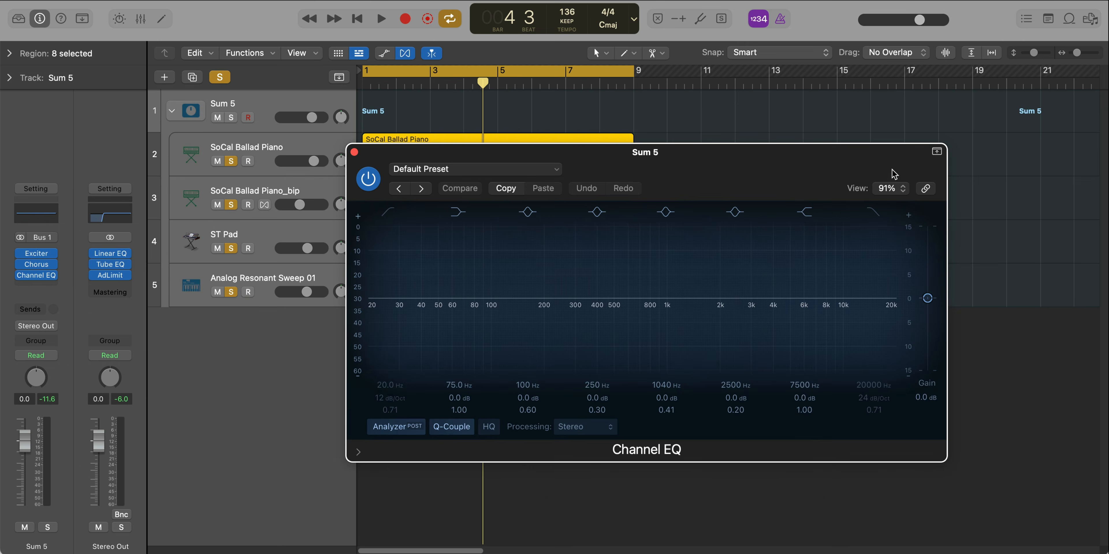
Set the high shelf of the stack's Channel EQ to -4.6 dB at 1100 Hz and compare it bypassed and active.
{"action": "left_click_drag", "start_coordinate": [834, 174], "coordinate": [697, 131]}
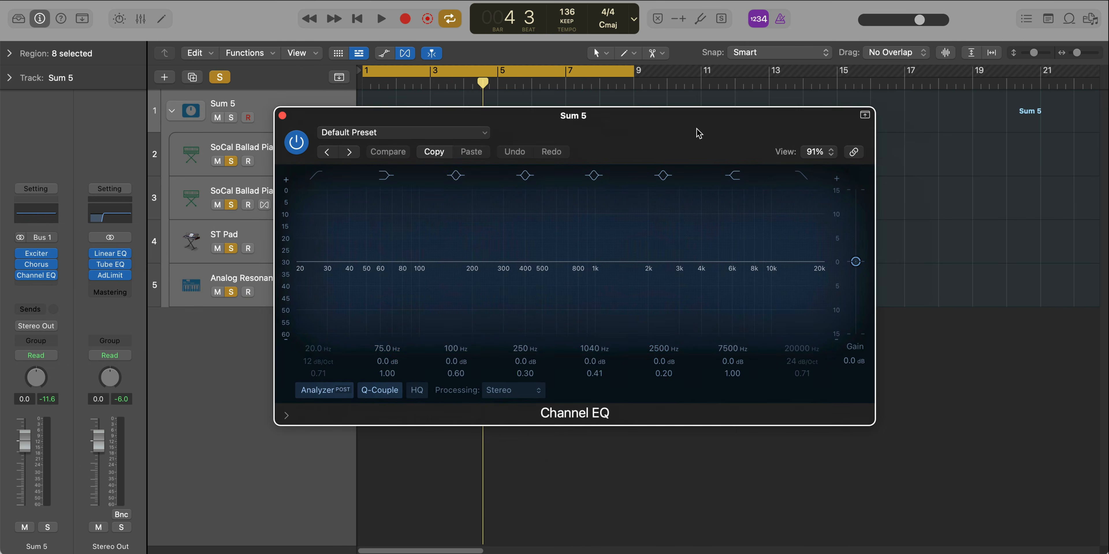
{"action": "key", "text": "space"}
{"action": "left_click_drag", "start_coordinate": [740, 261], "coordinate": [597, 290]}
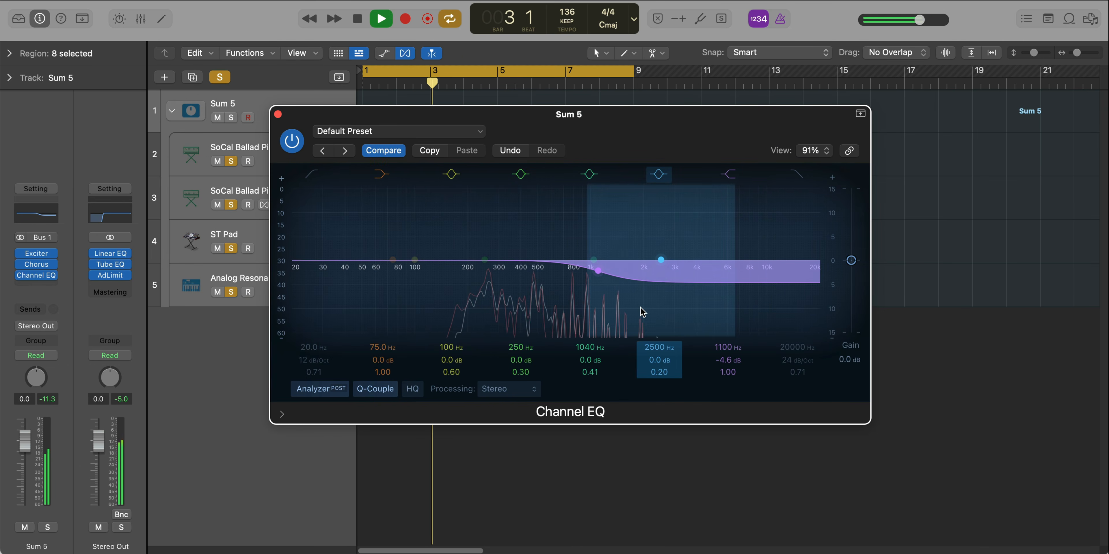
{"action": "left_click", "coordinate": [288, 144]}
{"action": "left_click", "coordinate": [287, 143]}
{"action": "left_click", "coordinate": [288, 143]}
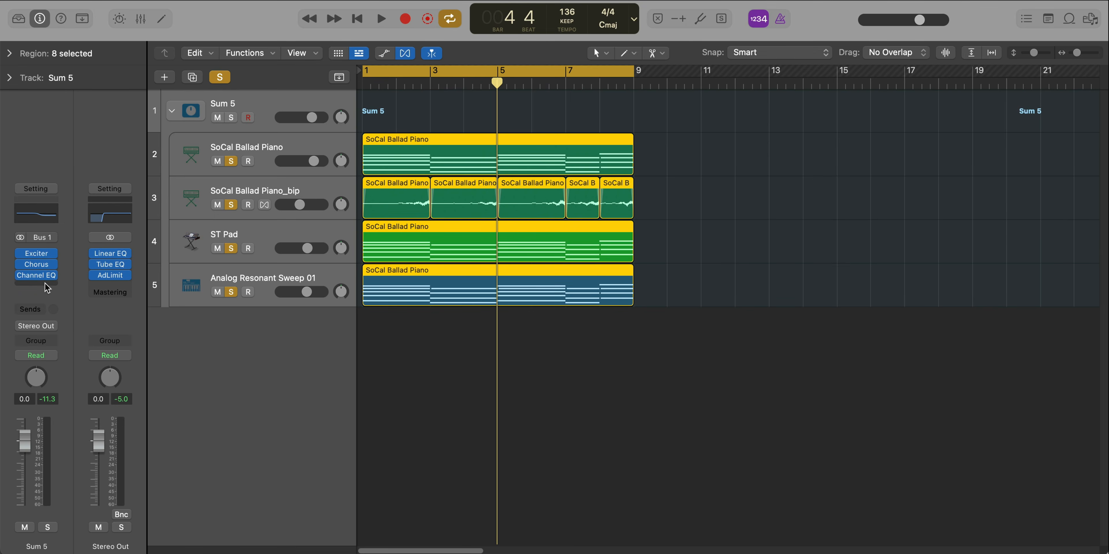
Insert the Sampld plug-in on the Sum 5 stack, reposition its window and audition the loop through it.
{"action": "left_click", "coordinate": [46, 284]}
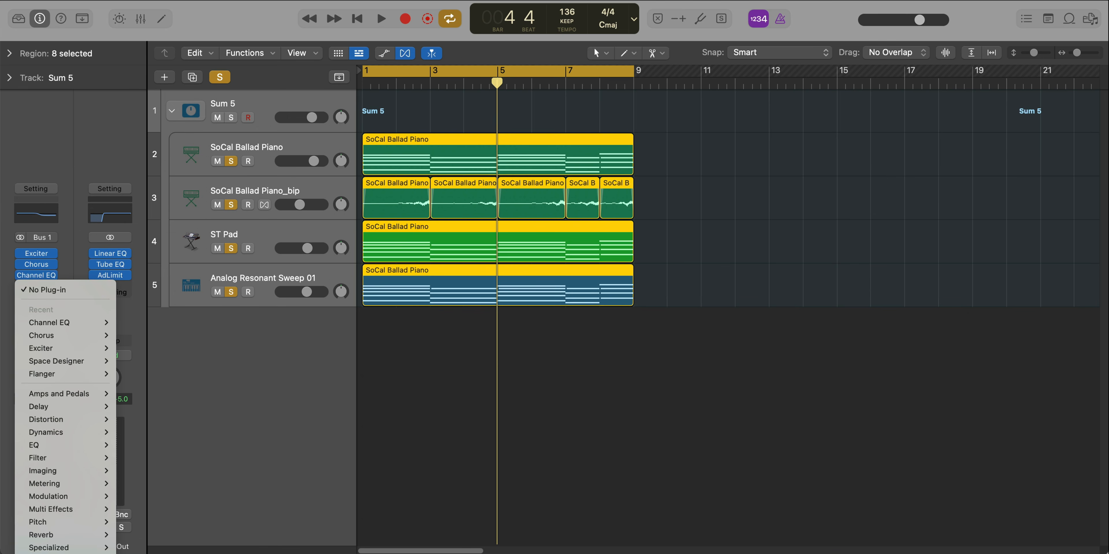
{"action": "left_click", "coordinate": [275, 553]}
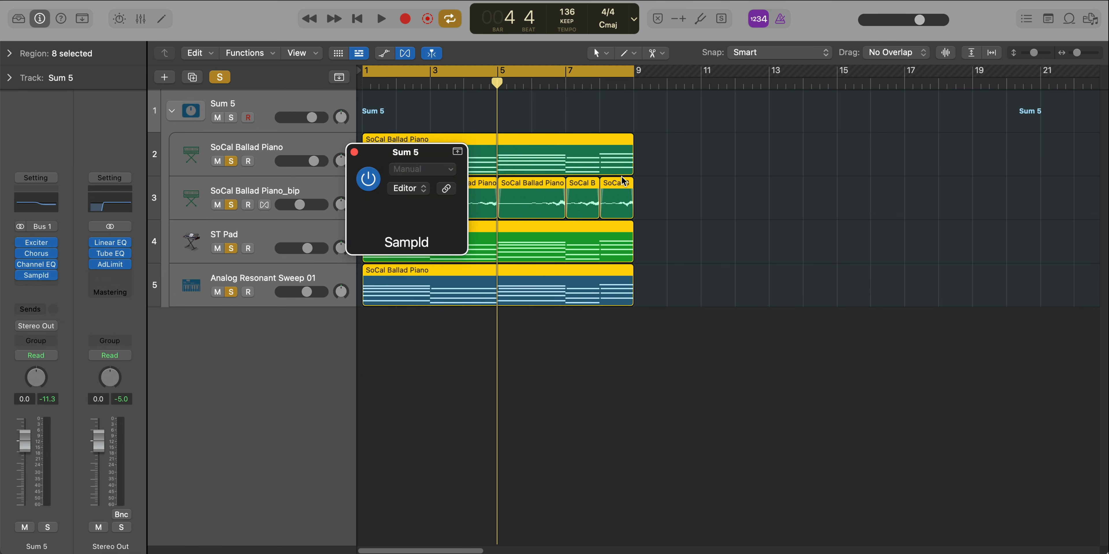
{"action": "left_click_drag", "start_coordinate": [555, 158], "coordinate": [559, 39]}
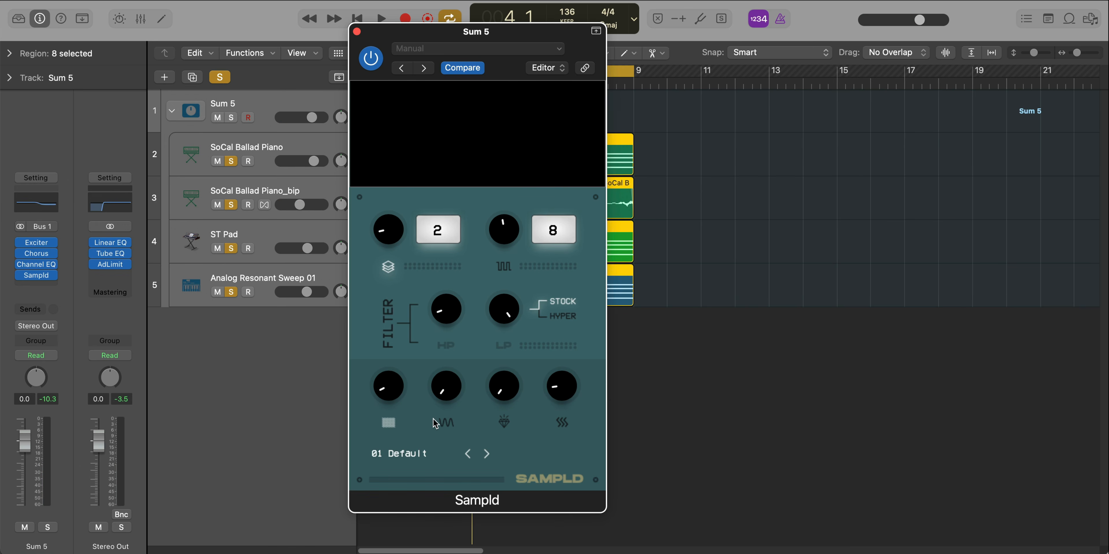
{"action": "key", "text": "space"}
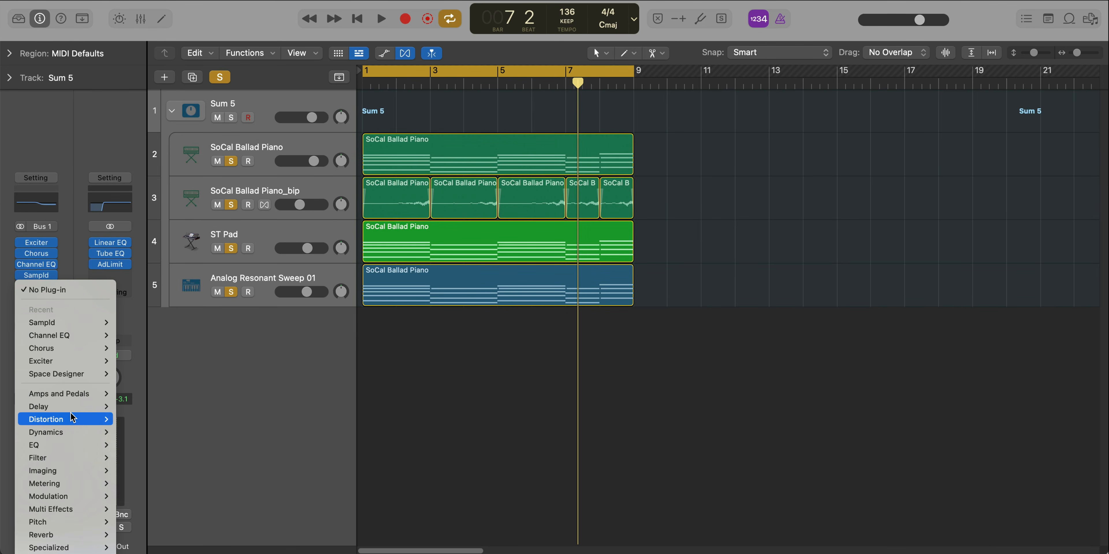
Insert ChromaVerb on the Sum 5 stack with the Grain Fx preset, set dry to 100 % and adjust the wet level.
{"action": "mouse_move", "coordinate": [95, 535]}
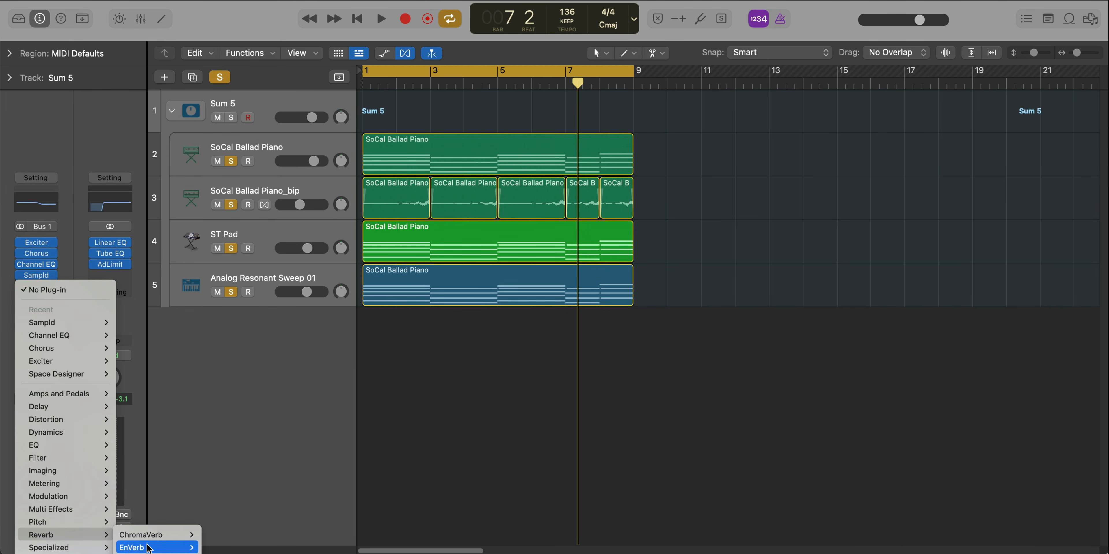
{"action": "left_click", "coordinate": [219, 536]}
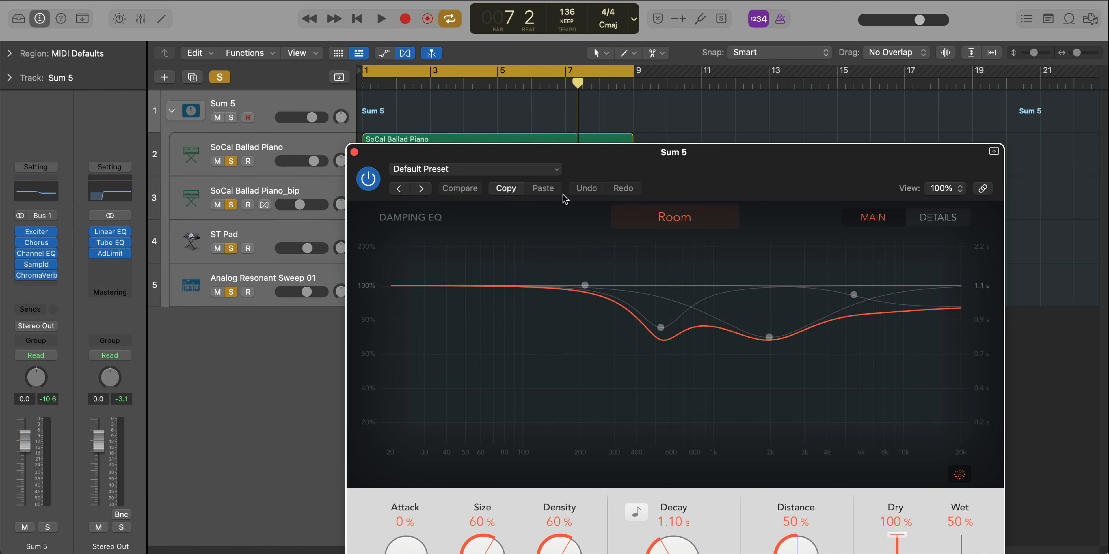
{"action": "left_click_drag", "start_coordinate": [584, 186], "coordinate": [428, 52]}
{"action": "left_click", "coordinate": [396, 34]}
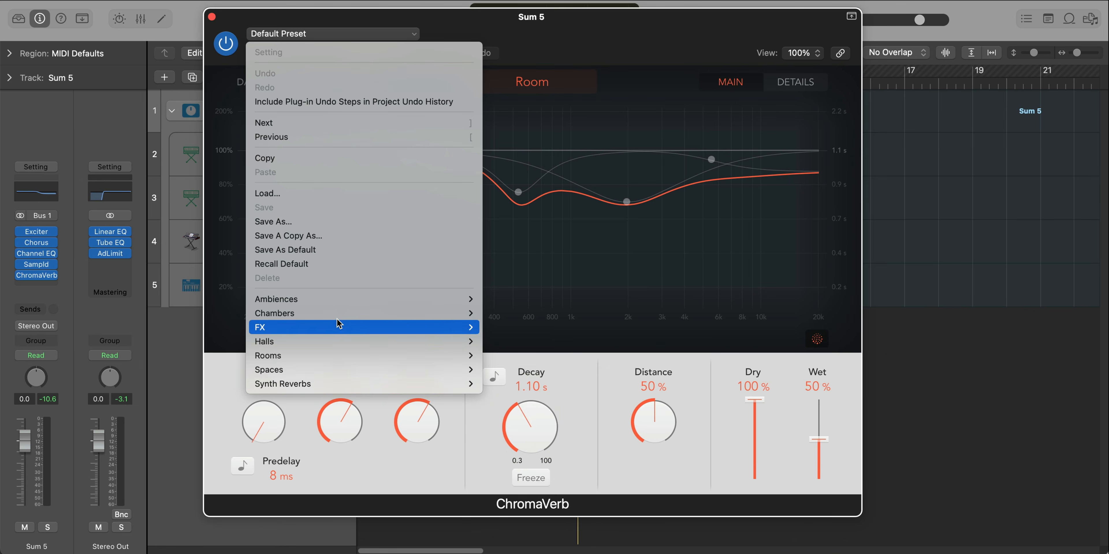
{"action": "mouse_move", "coordinate": [334, 382]}
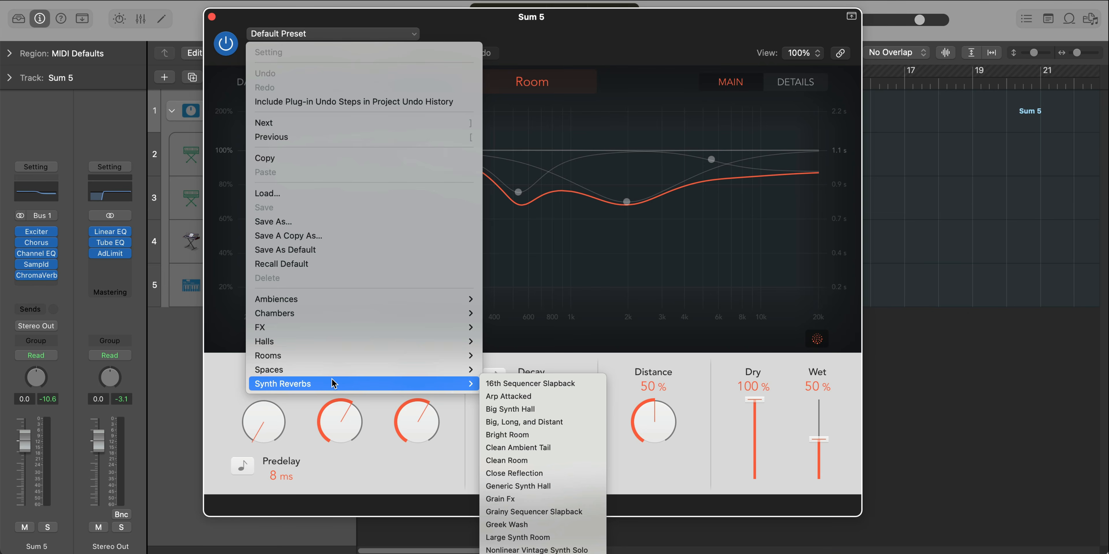
{"action": "left_click", "coordinate": [616, 466]}
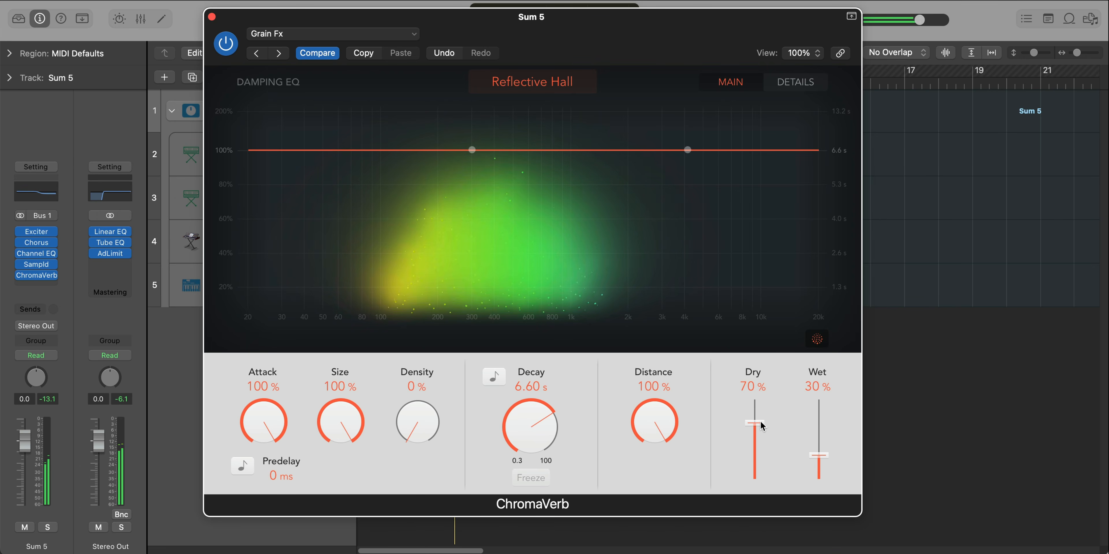
{"action": "left_click_drag", "start_coordinate": [761, 426], "coordinate": [760, 398]}
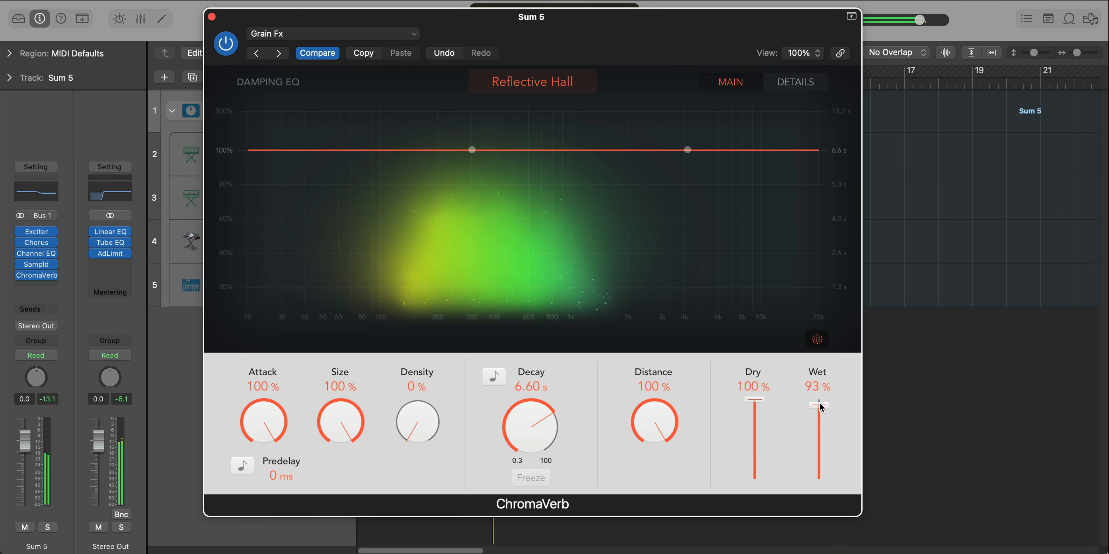
{"action": "left_click_drag", "start_coordinate": [819, 424], "coordinate": [818, 472]}
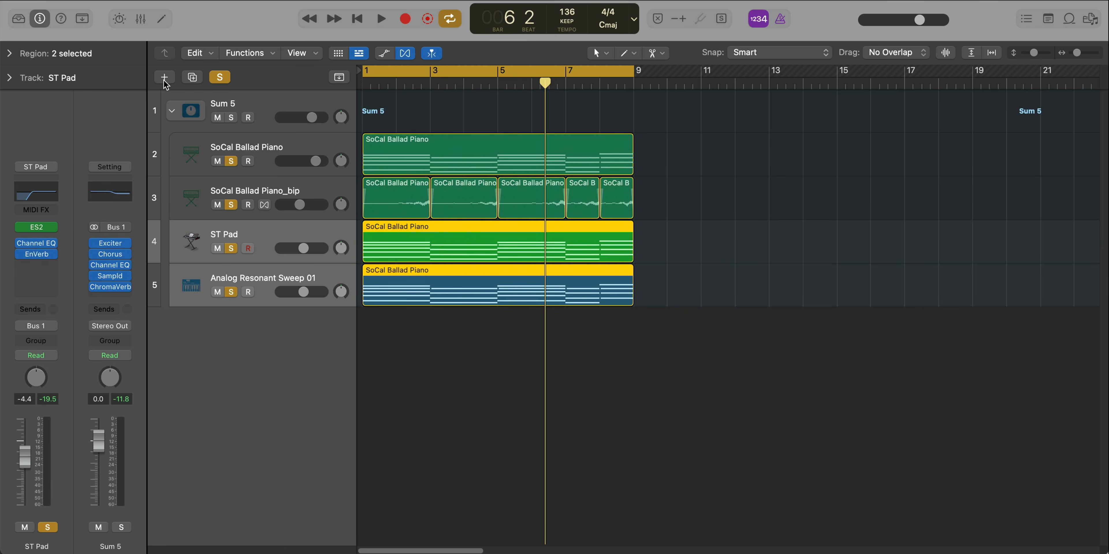
Create a software instrument track and load the date @ 8 Drum Kit from the user drum kit patches.
{"action": "left_click", "coordinate": [164, 80]}
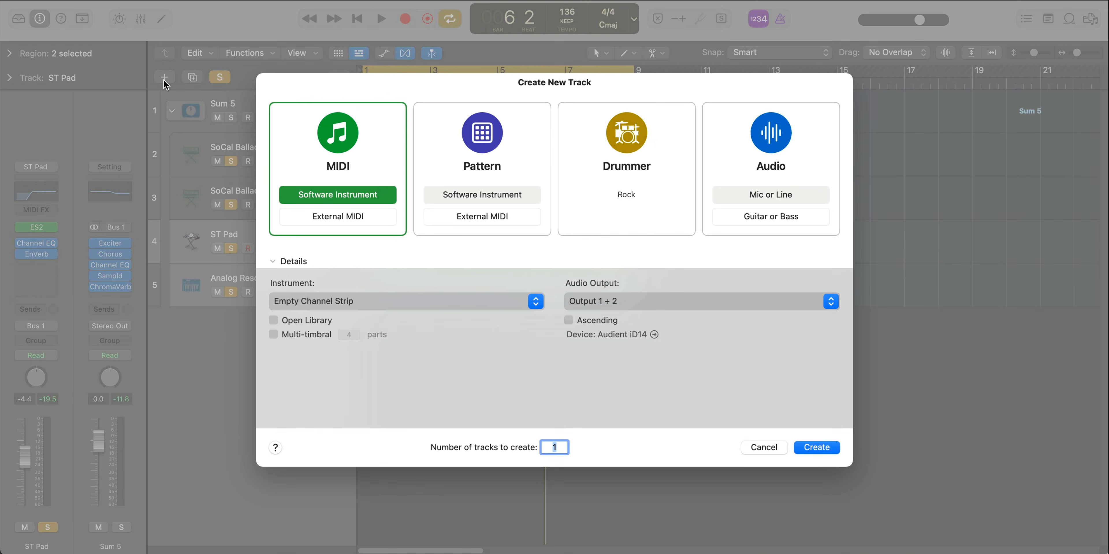
{"action": "key", "text": "Return"}
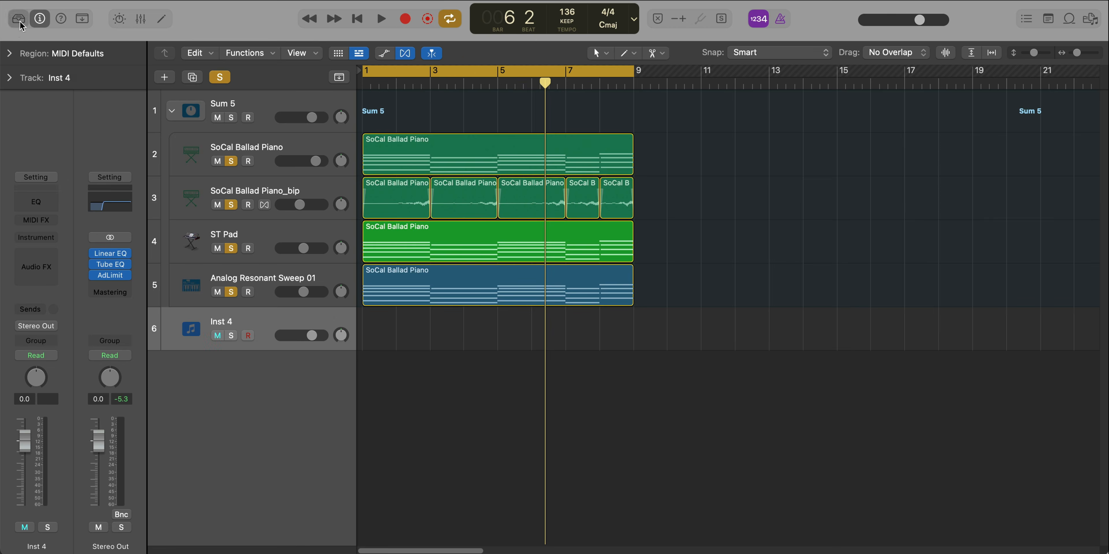
{"action": "left_click", "coordinate": [18, 19]}
{"action": "left_click", "coordinate": [69, 226]}
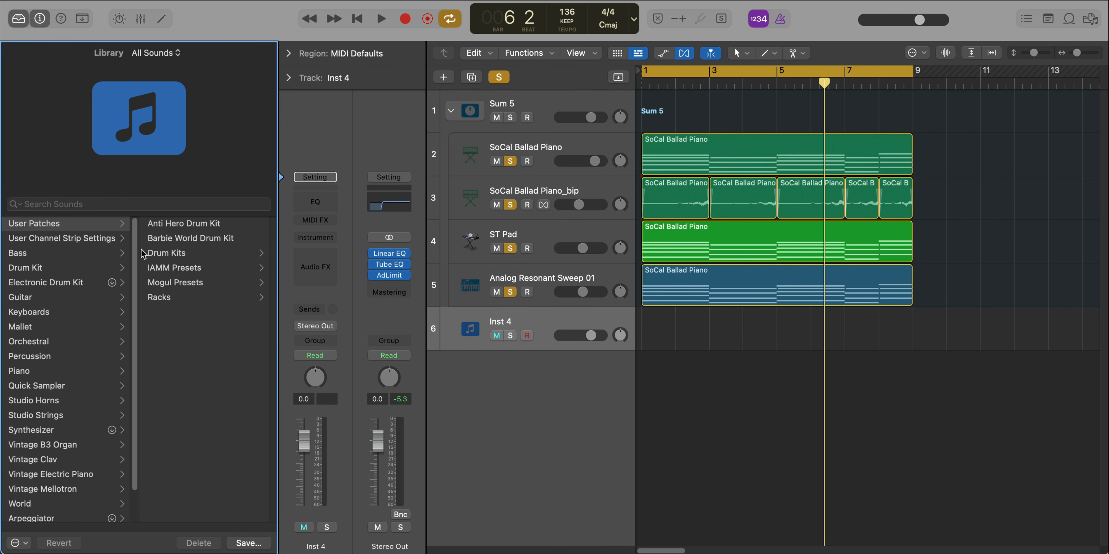
{"action": "left_click", "coordinate": [167, 254]}
{"action": "scroll", "coordinate": [200, 301], "scroll_direction": "down", "scroll_amount": 3}
{"action": "left_click", "coordinate": [198, 350]}
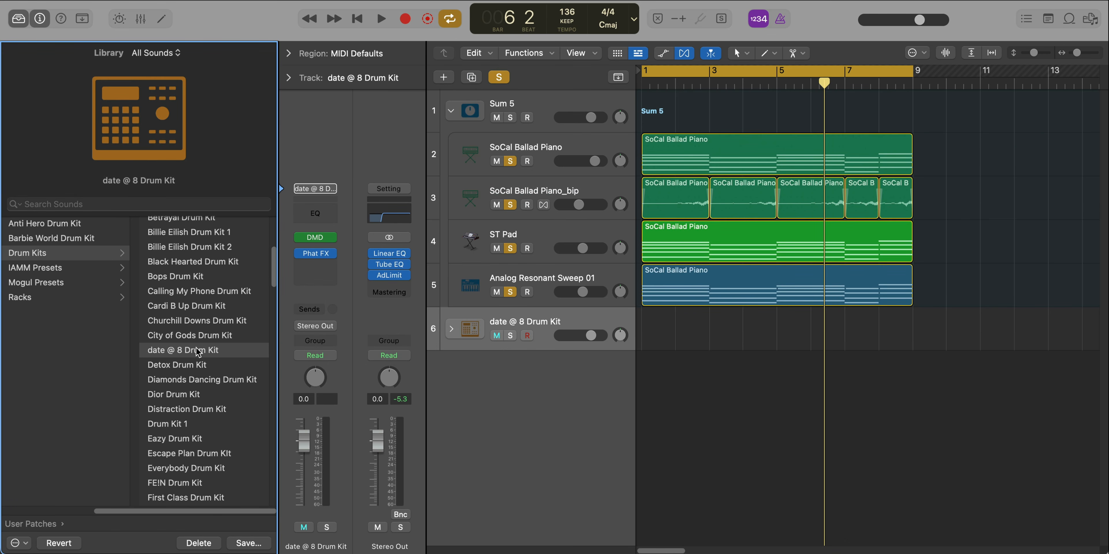
Expand the drum kit stack, hide the Library and create a pattern region at bar 1 on the date @ 8 shaker track.
{"action": "left_click", "coordinate": [450, 329]}
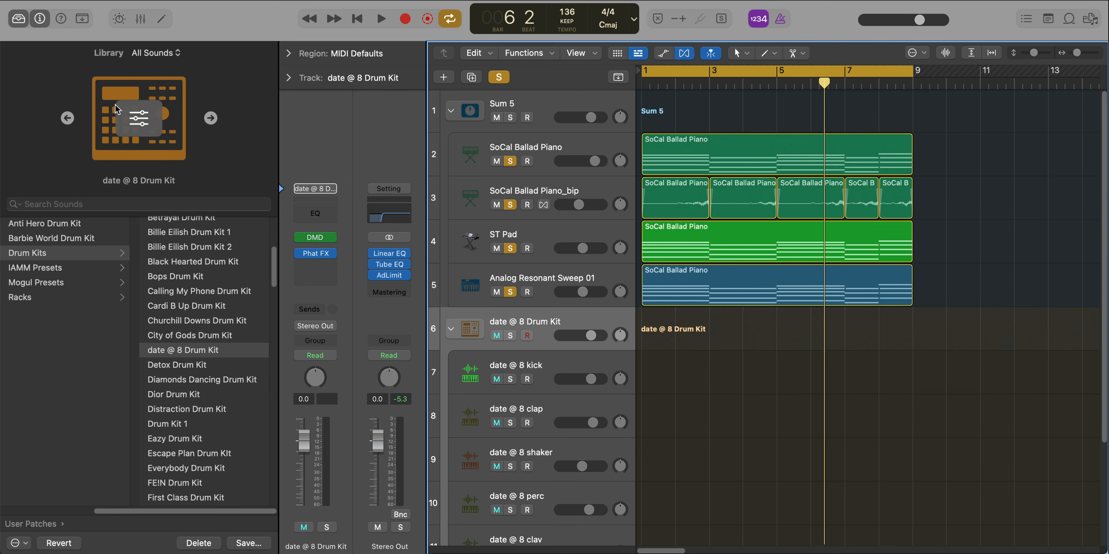
{"action": "key", "text": "y"}
{"action": "scroll", "coordinate": [391, 334], "scroll_direction": "down", "scroll_amount": 2}
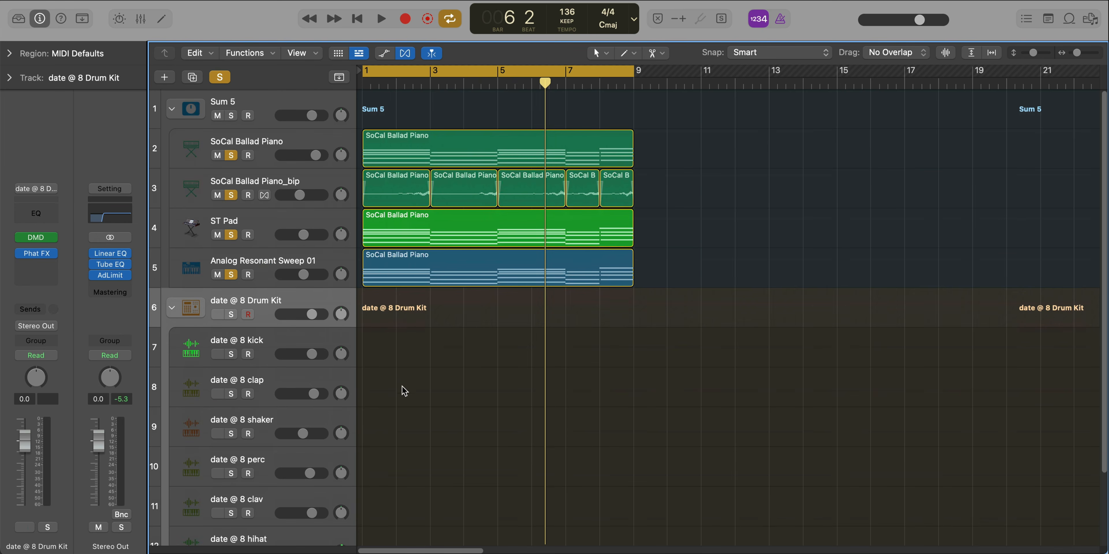
{"action": "right_click", "coordinate": [362, 426]}
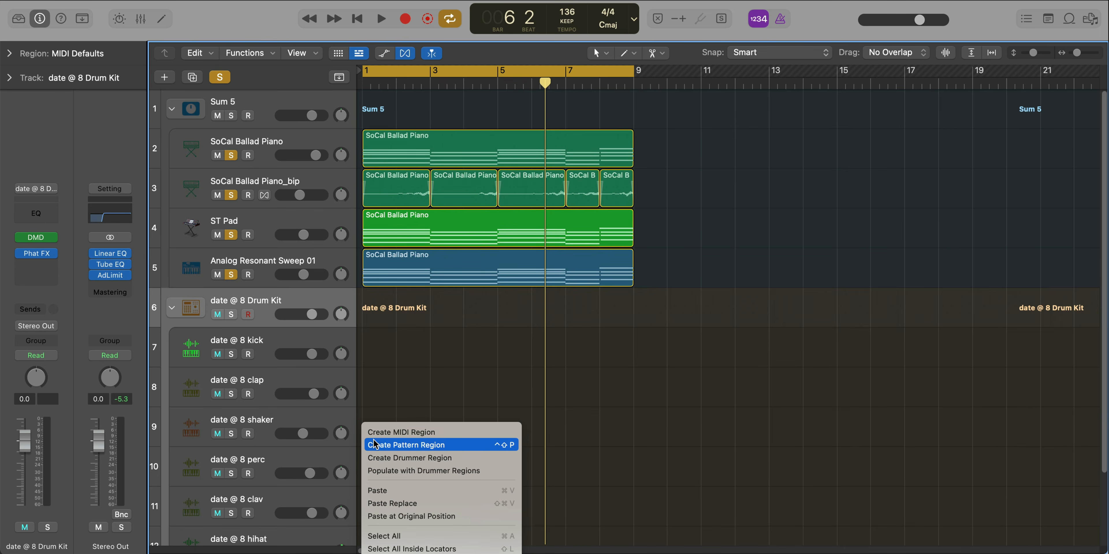
{"action": "left_click", "coordinate": [374, 444]}
Activate every second step of the 16-step shaker pattern, starting from the first step.
{"action": "left_click", "coordinate": [382, 384]}
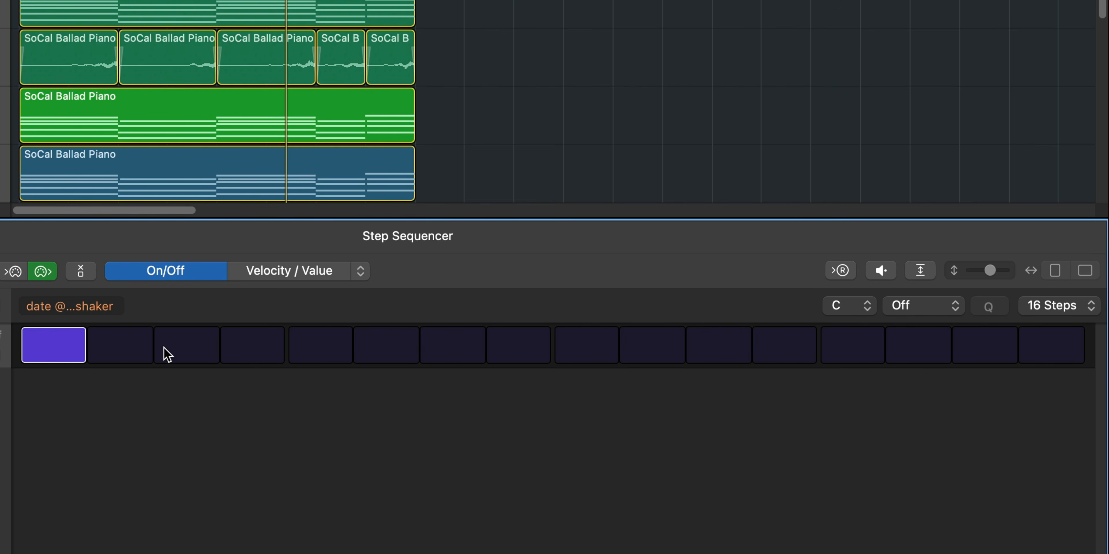
{"action": "left_click", "coordinate": [168, 354]}
{"action": "left_click", "coordinate": [301, 352]}
{"action": "left_click", "coordinate": [443, 352]}
{"action": "left_click", "coordinate": [585, 354]}
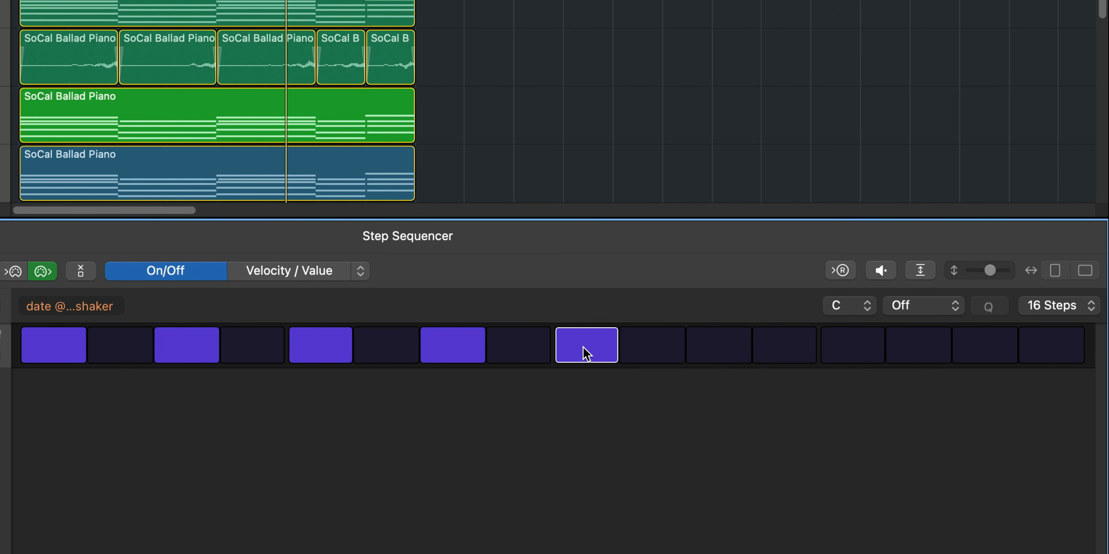
{"action": "left_click", "coordinate": [692, 355]}
{"action": "left_click", "coordinate": [837, 351]}
{"action": "left_click", "coordinate": [998, 348]}
Audition the shaker pattern with the melody and set the pattern length to 32 steps.
{"action": "key", "text": "space"}
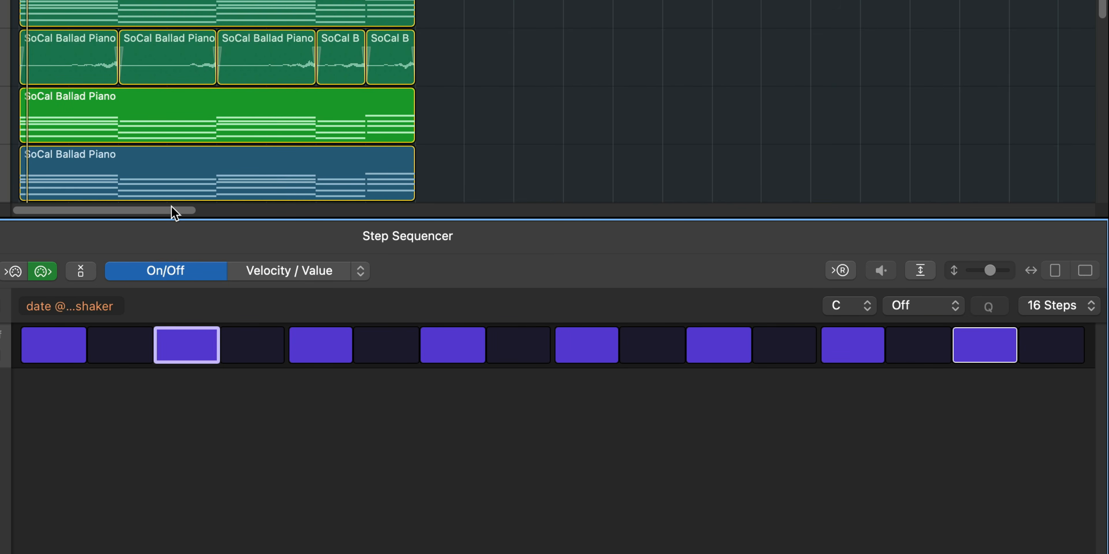
{"action": "scroll", "coordinate": [240, 151], "scroll_direction": "down", "scroll_amount": 10}
{"action": "scroll", "coordinate": [6, 110], "scroll_direction": "up", "scroll_amount": 5}
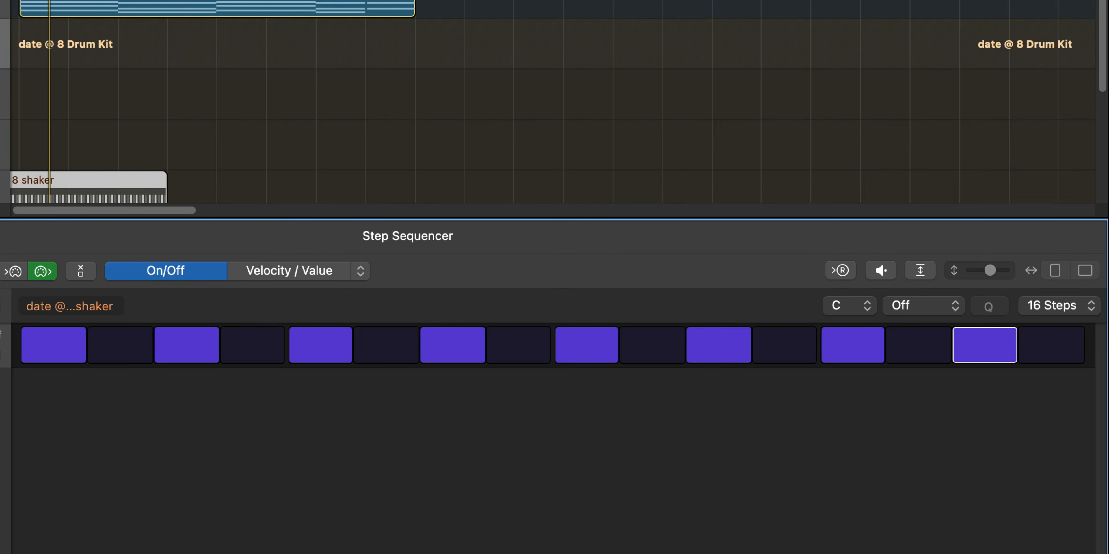
{"action": "key", "text": "space"}
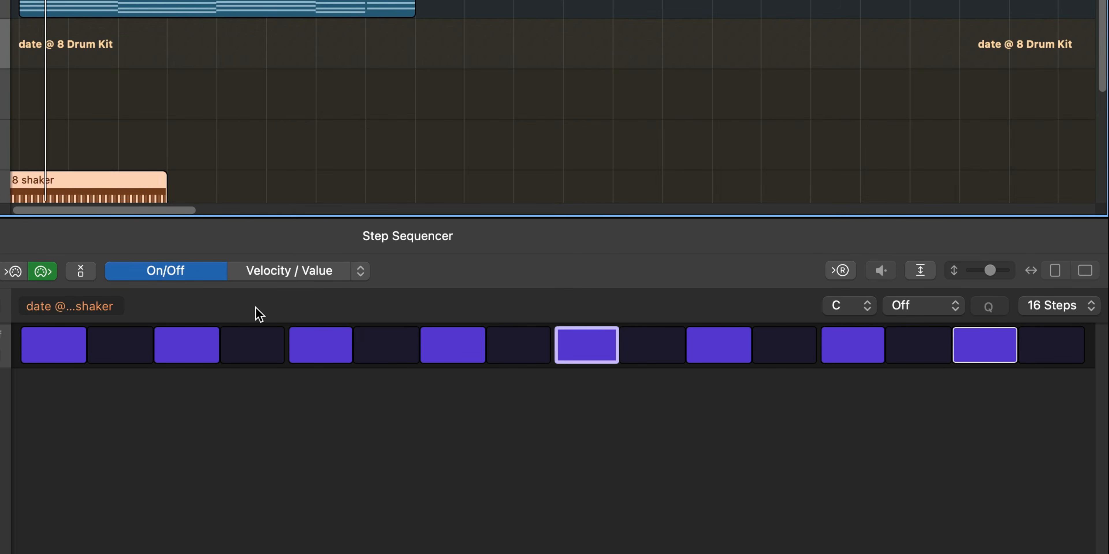
{"action": "left_click", "coordinate": [1072, 304]}
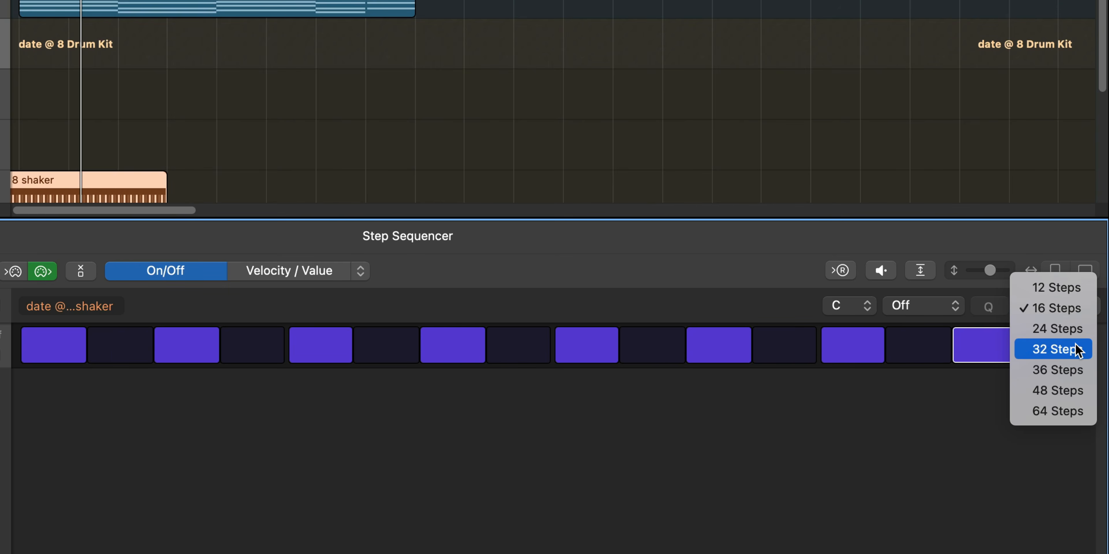
{"action": "left_click", "coordinate": [1078, 351]}
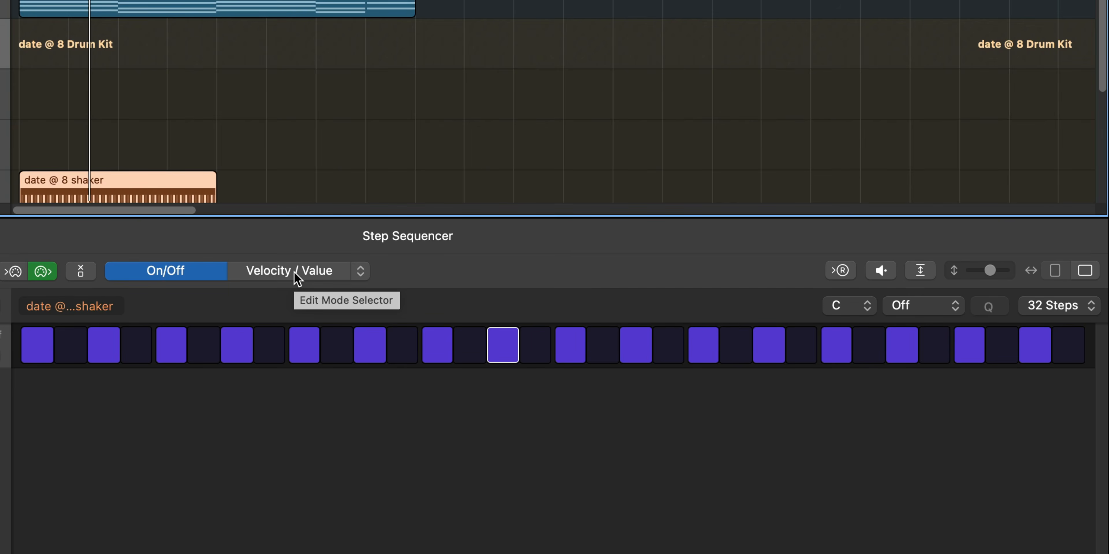
Lower the velocities of most active shaker steps to varied values, using 54, 41, 36, 30, 34, 29 and 34 for the first seven.
{"action": "left_click", "coordinate": [294, 272]}
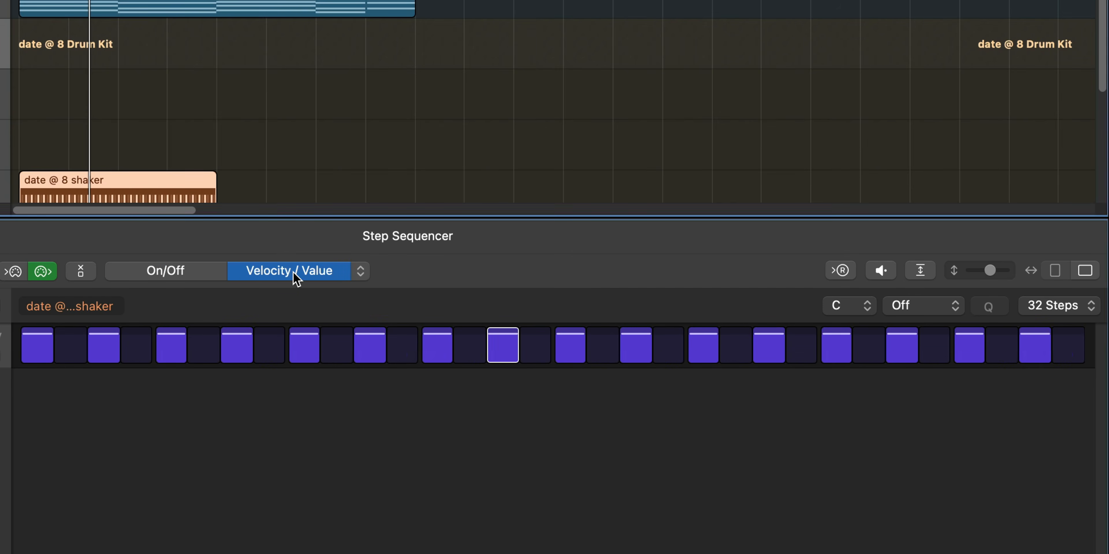
{"action": "left_click_drag", "start_coordinate": [50, 356], "coordinate": [240, 351]}
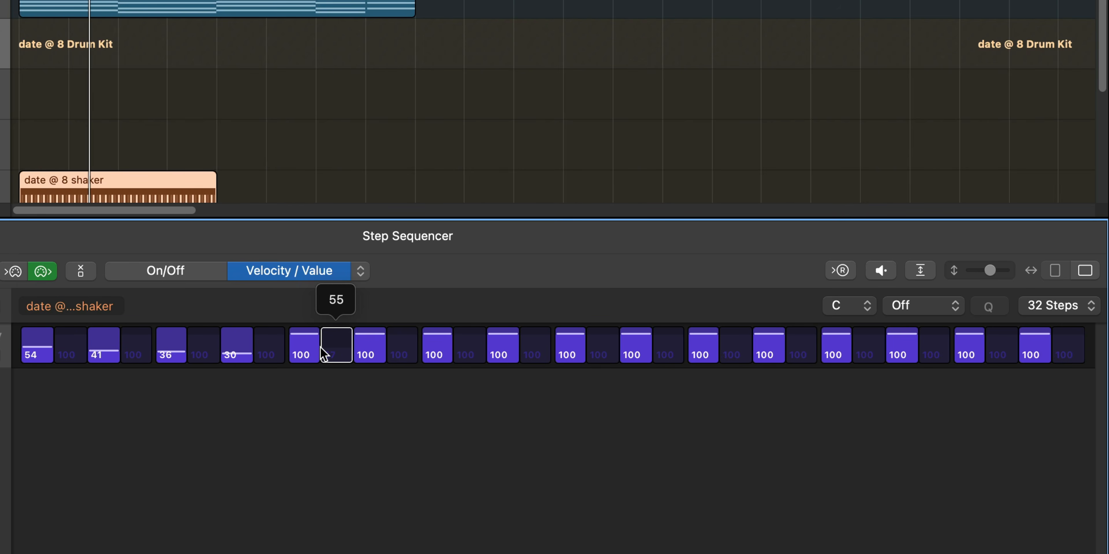
{"action": "left_click_drag", "start_coordinate": [309, 350], "coordinate": [310, 359]}
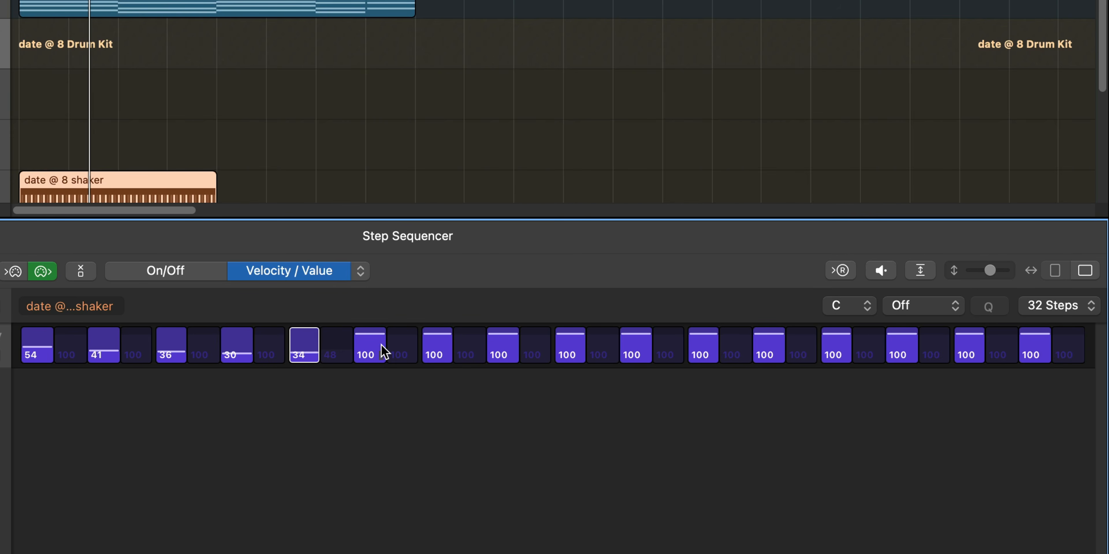
{"action": "left_click_drag", "start_coordinate": [382, 352], "coordinate": [437, 360]}
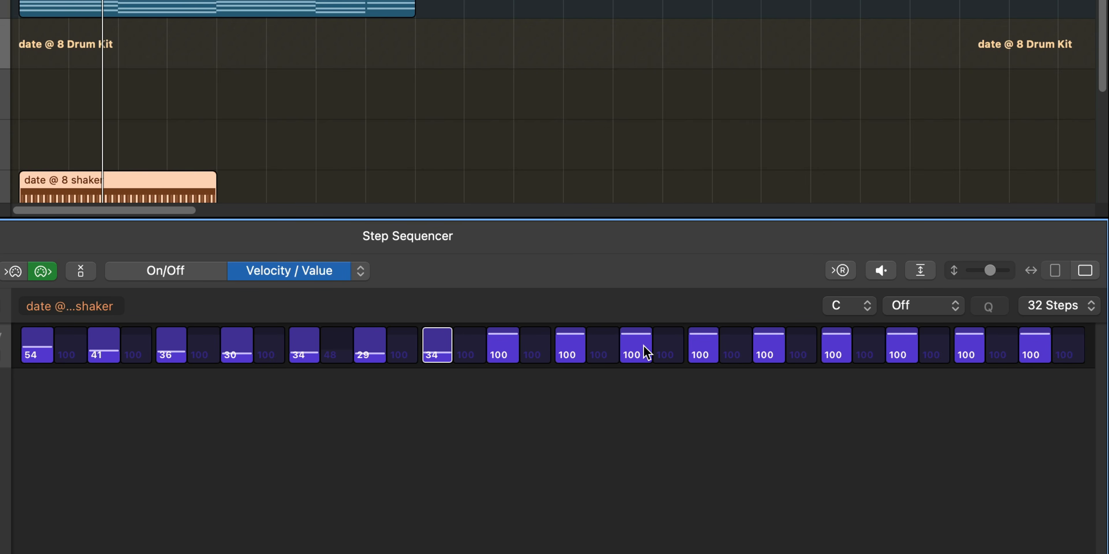
{"action": "left_click_drag", "start_coordinate": [643, 347], "coordinate": [643, 345]}
{"action": "mouse_move", "coordinate": [718, 341]}
{"action": "left_mouse_down"}
{"action": "mouse_move", "coordinate": [714, 353]}
{"action": "mouse_move", "coordinate": [770, 358]}
{"action": "left_mouse_up"}
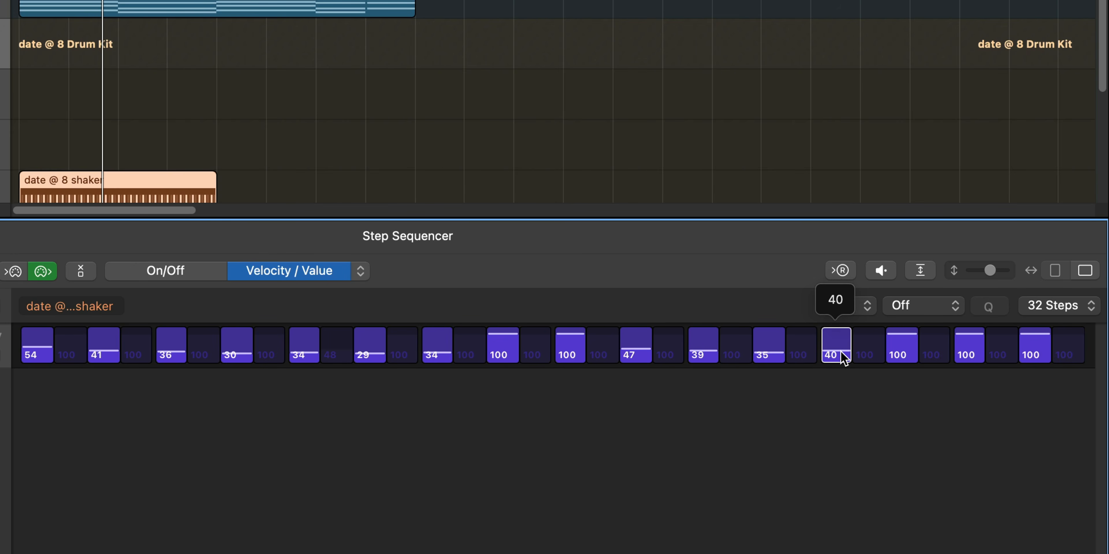
{"action": "mouse_move", "coordinate": [976, 346]}
{"action": "left_mouse_down"}
{"action": "mouse_move", "coordinate": [979, 358]}
{"action": "mouse_move", "coordinate": [1033, 361]}
{"action": "mouse_move", "coordinate": [1036, 348]}
{"action": "left_mouse_up"}
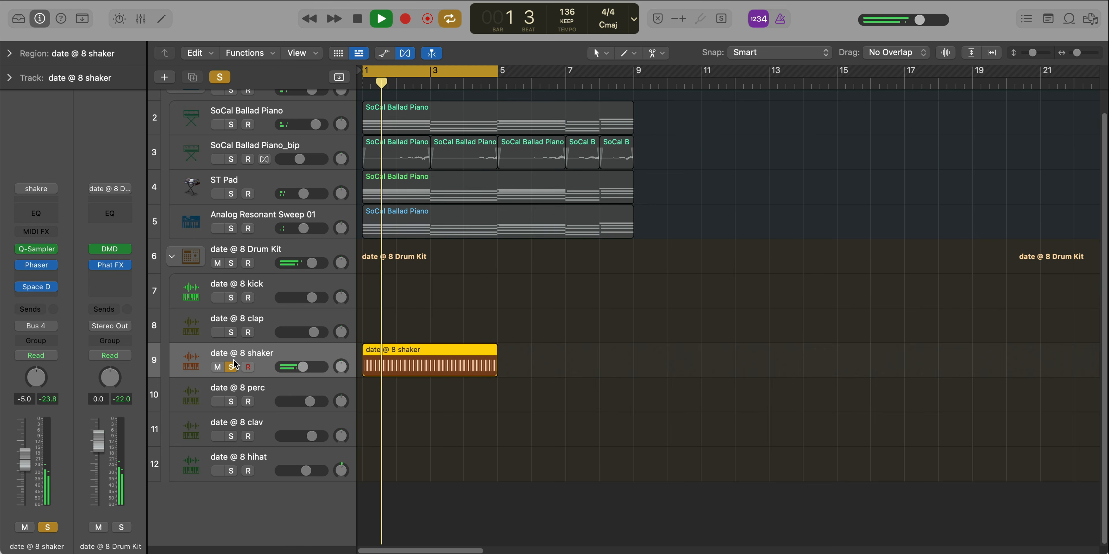
Audition the soloed shaker with its Phaser and Space Designer effects bypassed and enabled, close both effects and unsolo the shaker.
{"action": "key", "text": "space"}
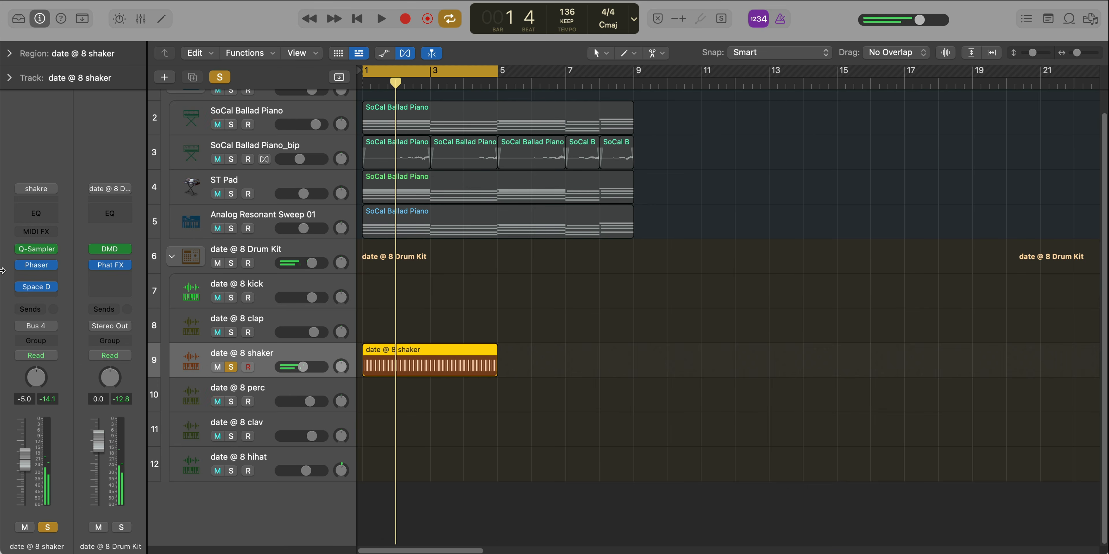
{"action": "left_click", "coordinate": [36, 265]}
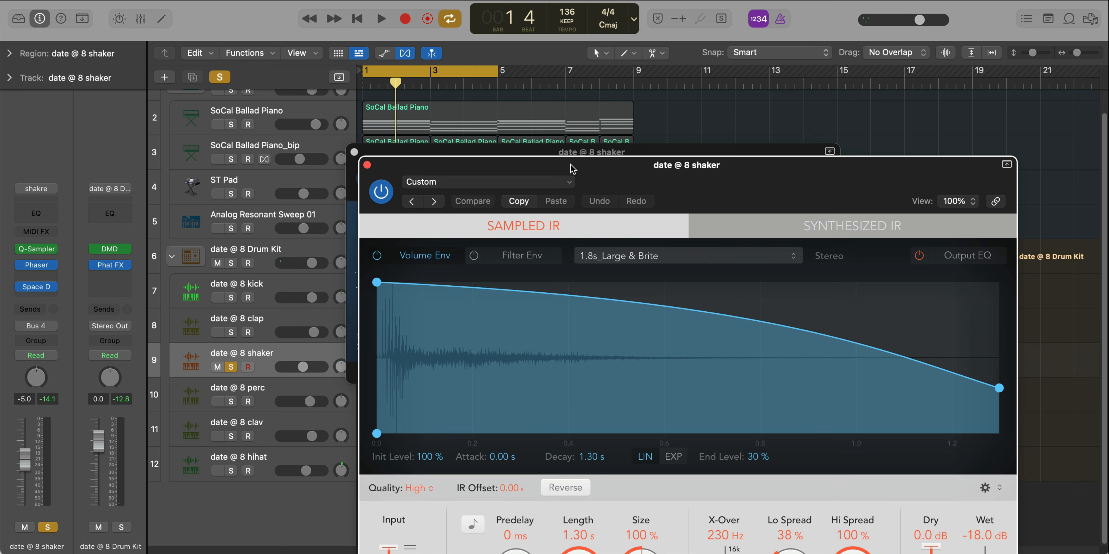
{"action": "left_click_drag", "start_coordinate": [411, 167], "coordinate": [564, 143]}
{"action": "left_click", "coordinate": [363, 181]}
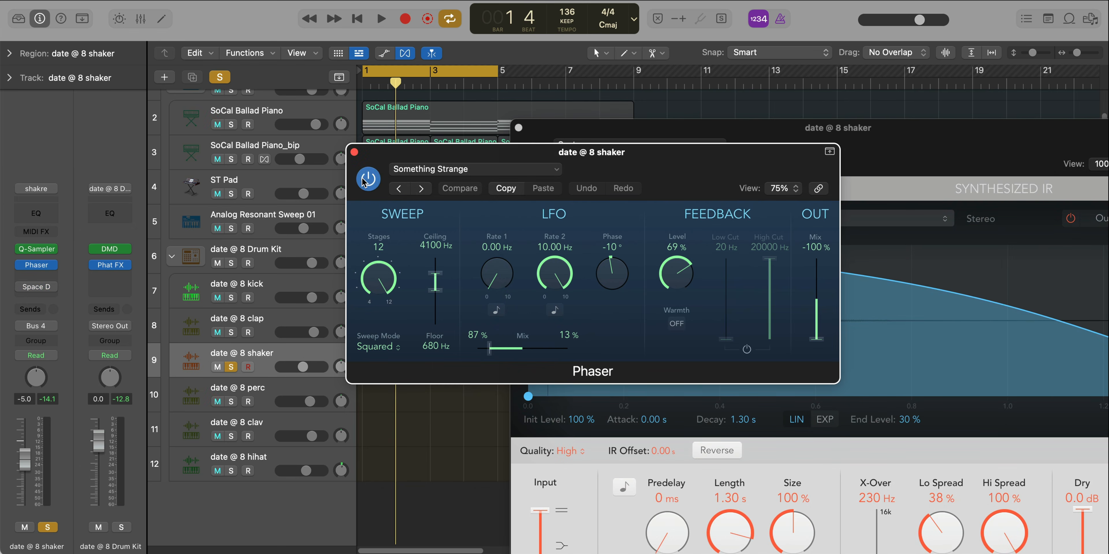
{"action": "key", "text": "space"}
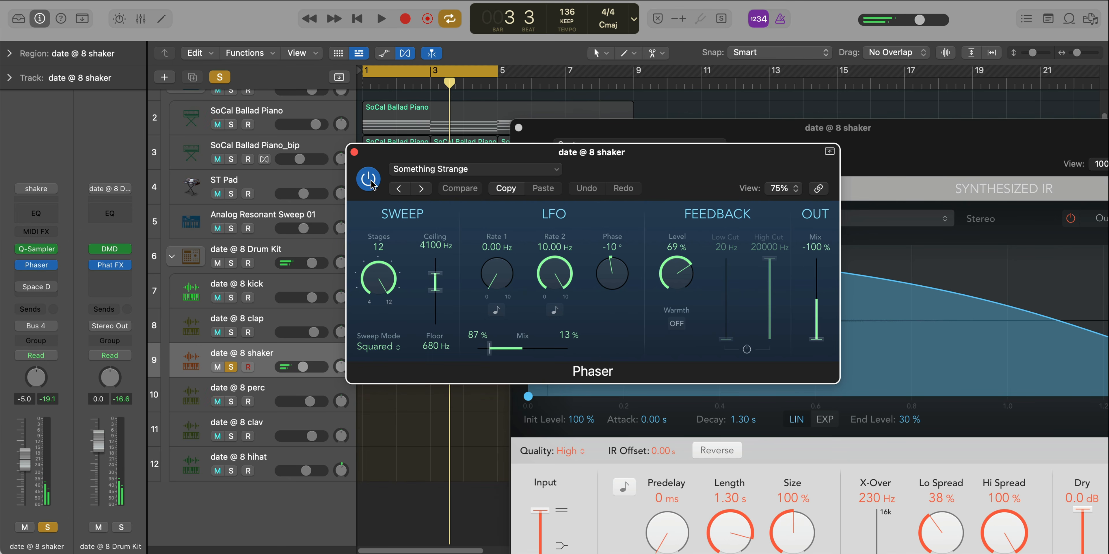
{"action": "key", "text": "space"}
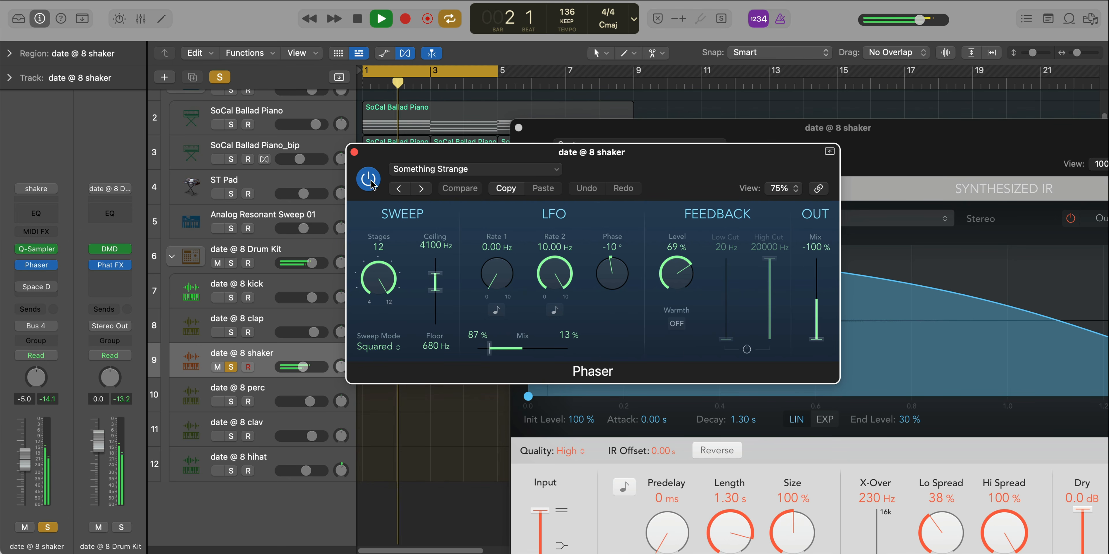
{"action": "left_click", "coordinate": [354, 152]}
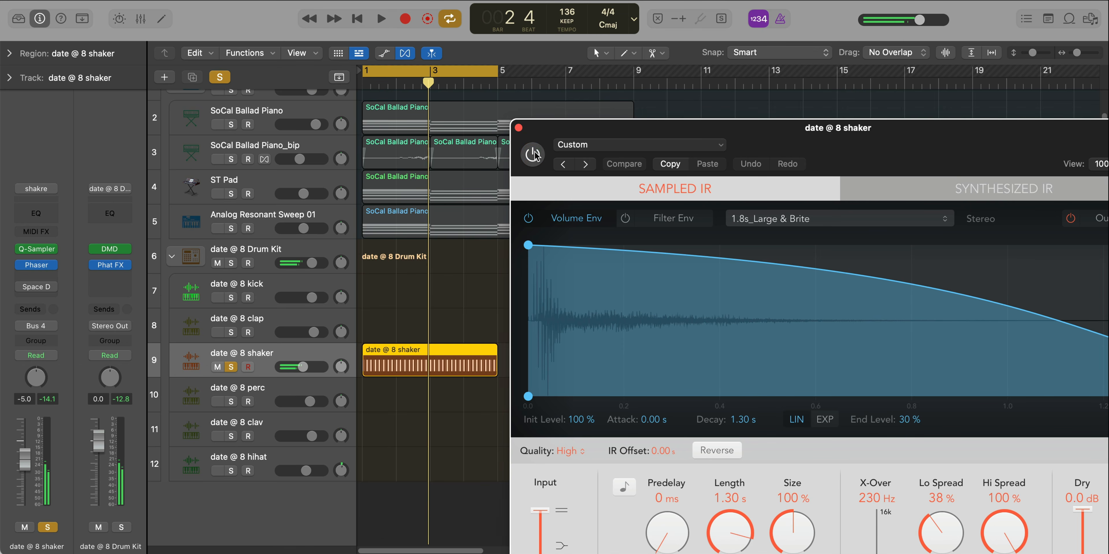
{"action": "left_click_drag", "start_coordinate": [796, 131], "coordinate": [708, 101]}
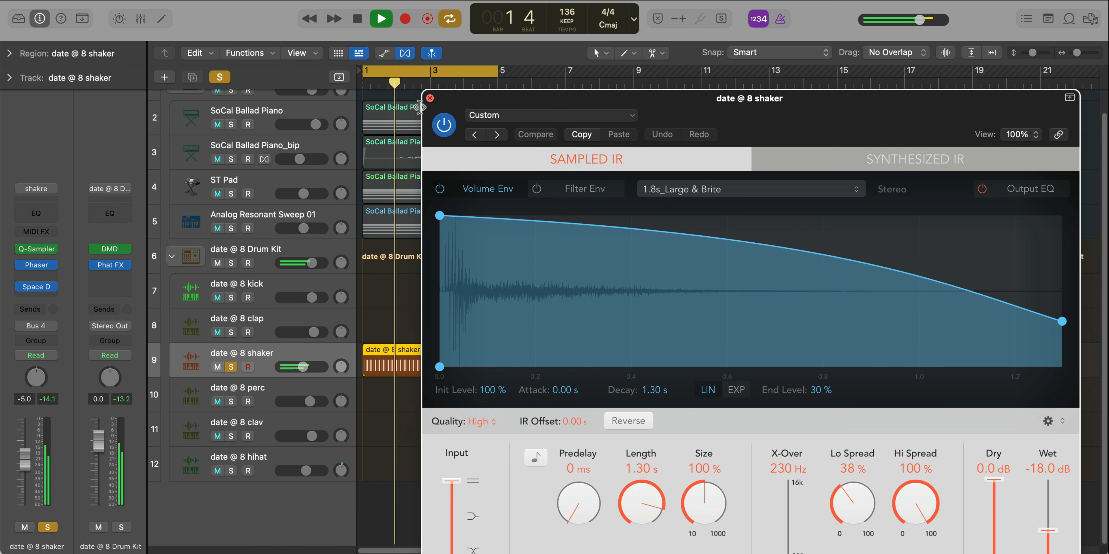
{"action": "left_click", "coordinate": [429, 98]}
{"action": "left_click", "coordinate": [231, 366]}
Repeat the shaker region to fill eight bars, and duplicate all melody and shaker regions from bar 9.
{"action": "key", "text": "super+Left"}
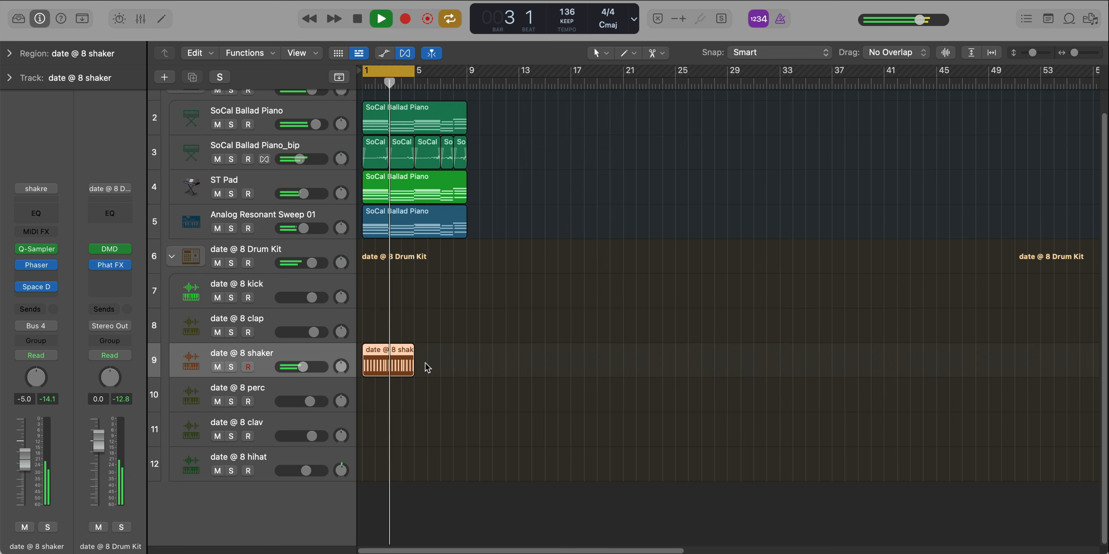
{"action": "key", "text": "super+r"}
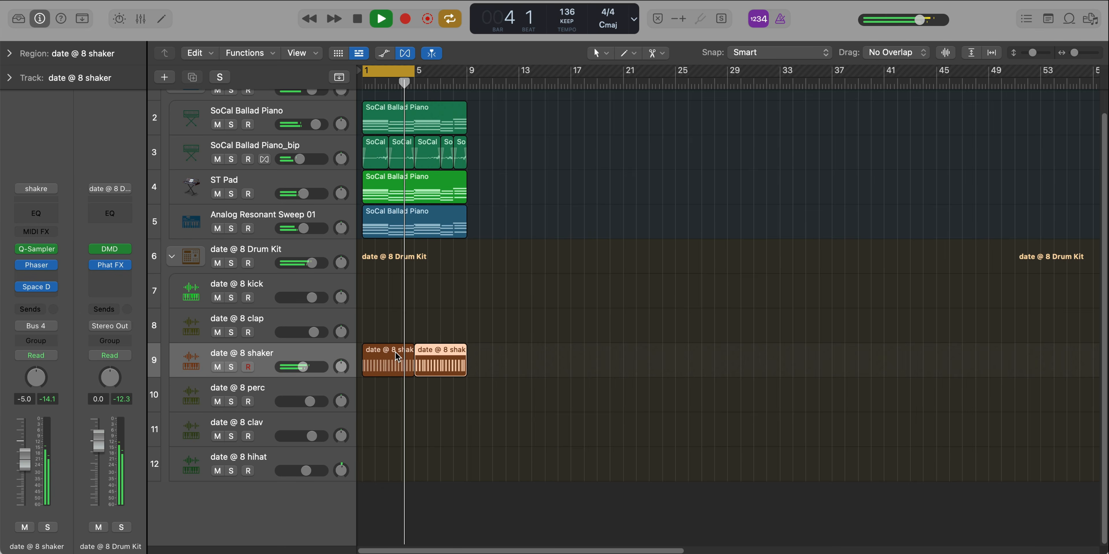
{"action": "key", "text": "c"}
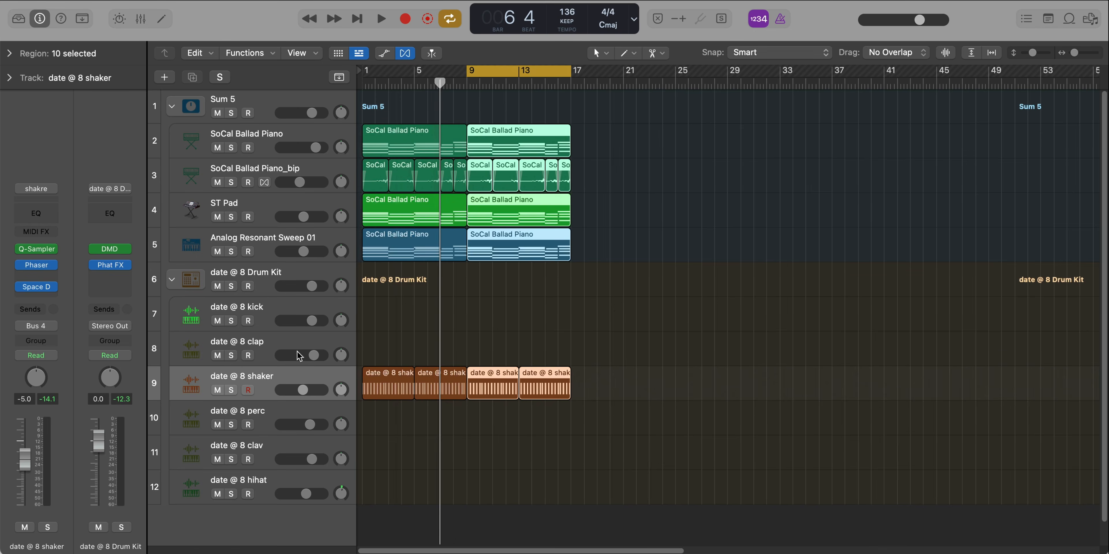
Create a 16-step pattern region at bar 9 on the date @ 8 clap track and activate its ninth step.
{"action": "left_click", "coordinate": [431, 346]}
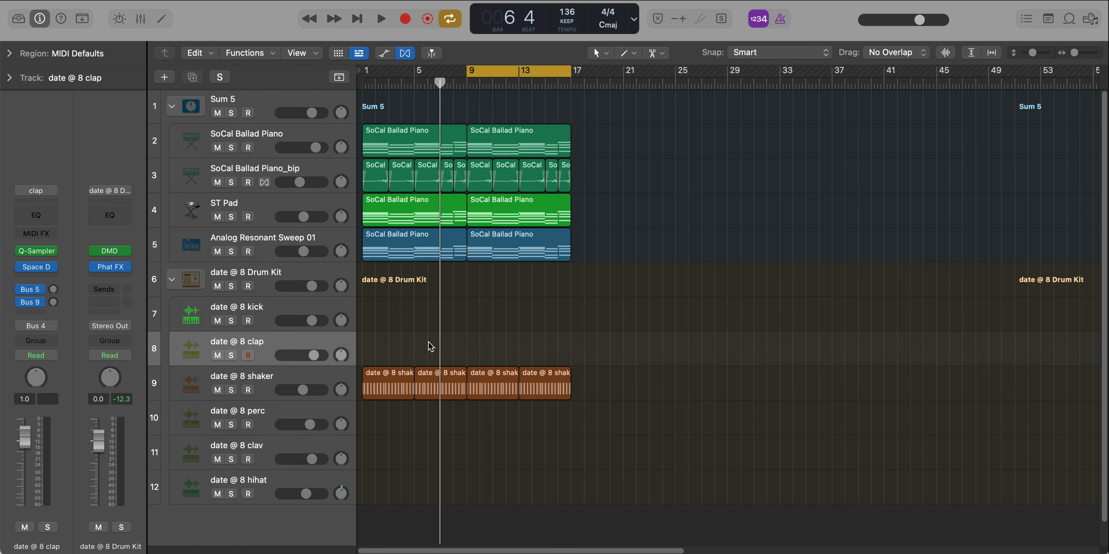
{"action": "right_click", "coordinate": [475, 352]}
{"action": "left_click", "coordinate": [508, 369]}
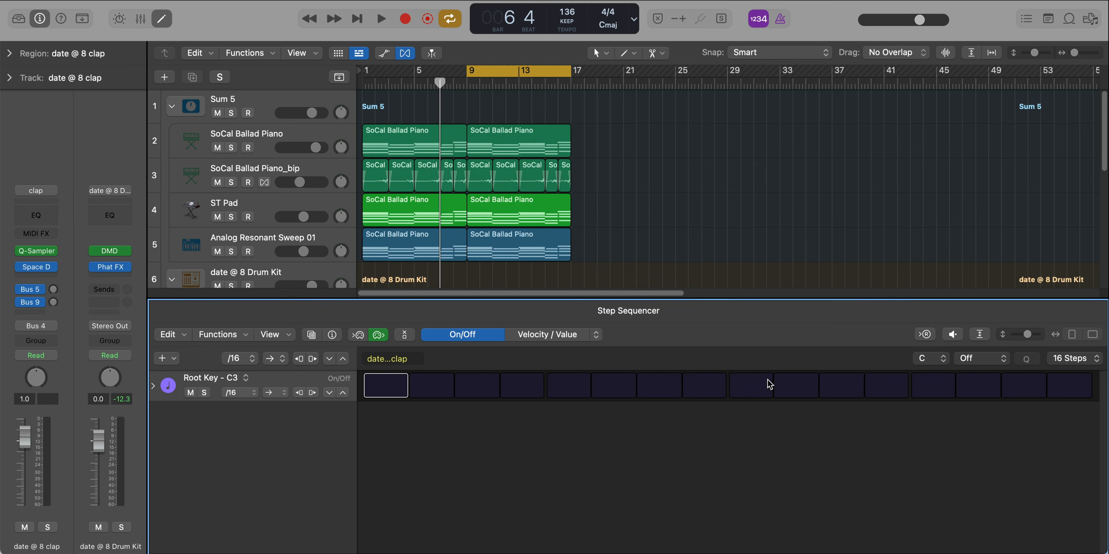
{"action": "key", "text": "x"}
{"action": "key", "text": "x"}
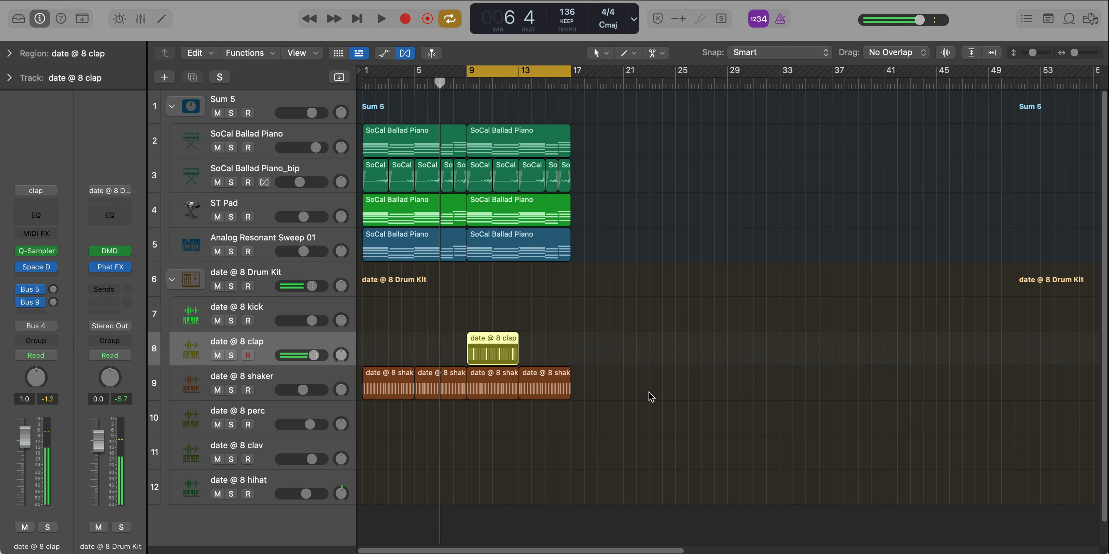
Shorten the cycle range to span bar 9 to bar 13 and audition the clap with the melody and shaker.
{"action": "key", "text": "space"}
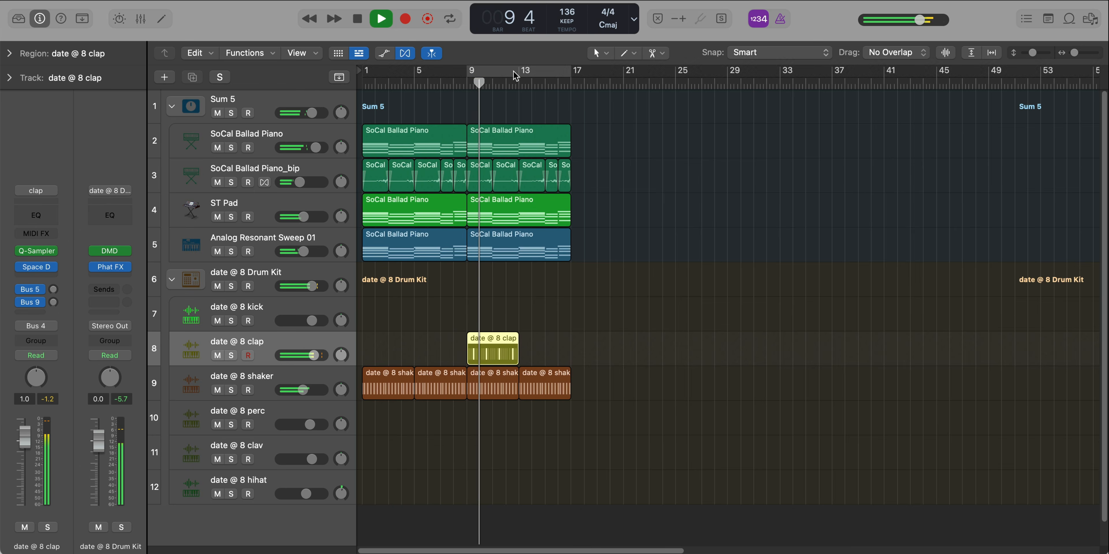
{"action": "left_click_drag", "start_coordinate": [569, 71], "coordinate": [518, 71]}
{"action": "scroll", "coordinate": [545, 331], "scroll_direction": "up", "scroll_amount": 4}
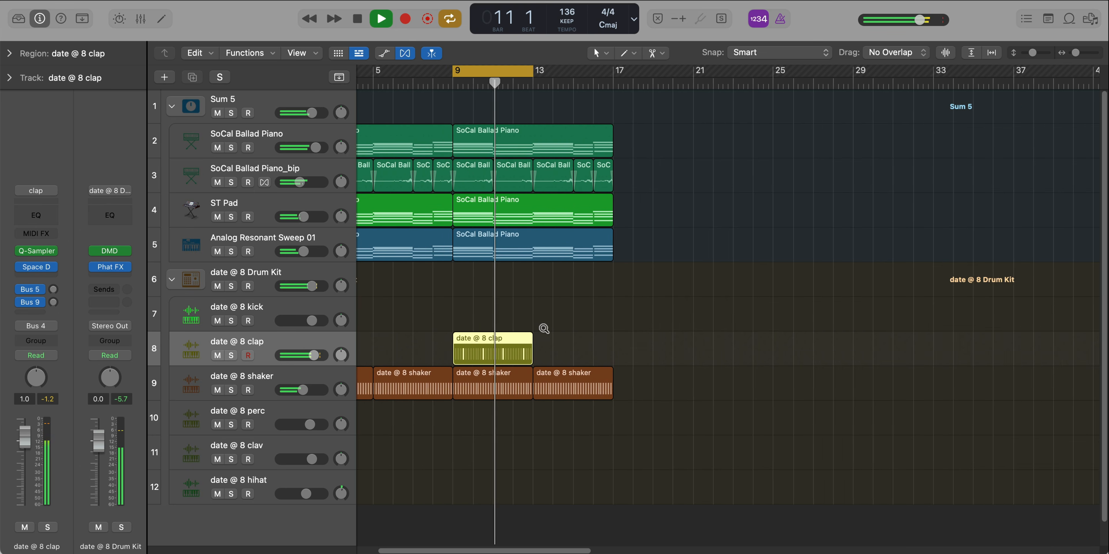
{"action": "scroll", "coordinate": [545, 332], "scroll_direction": "left", "scroll_amount": 3}
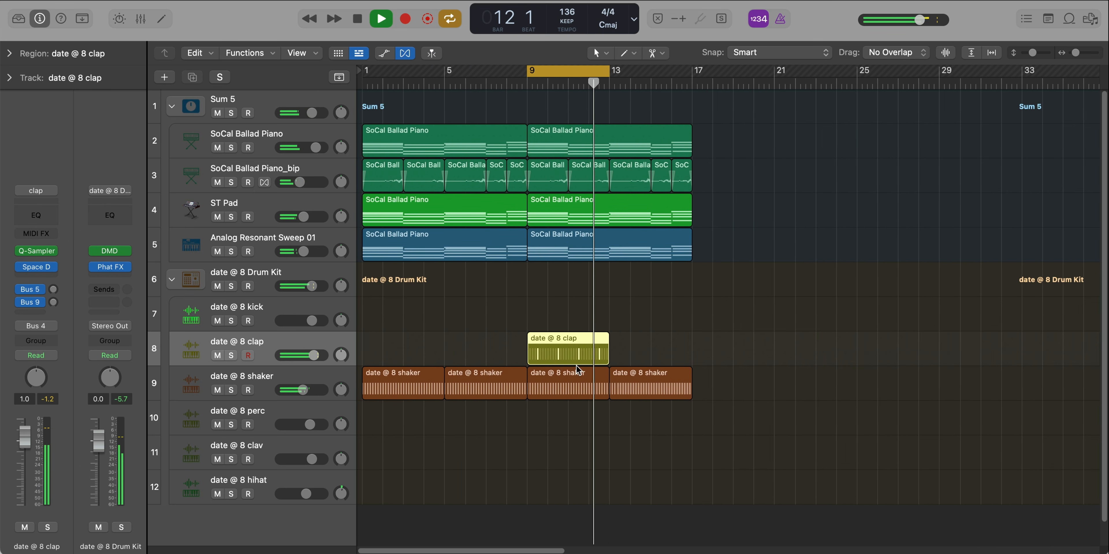
{"action": "key", "text": "space"}
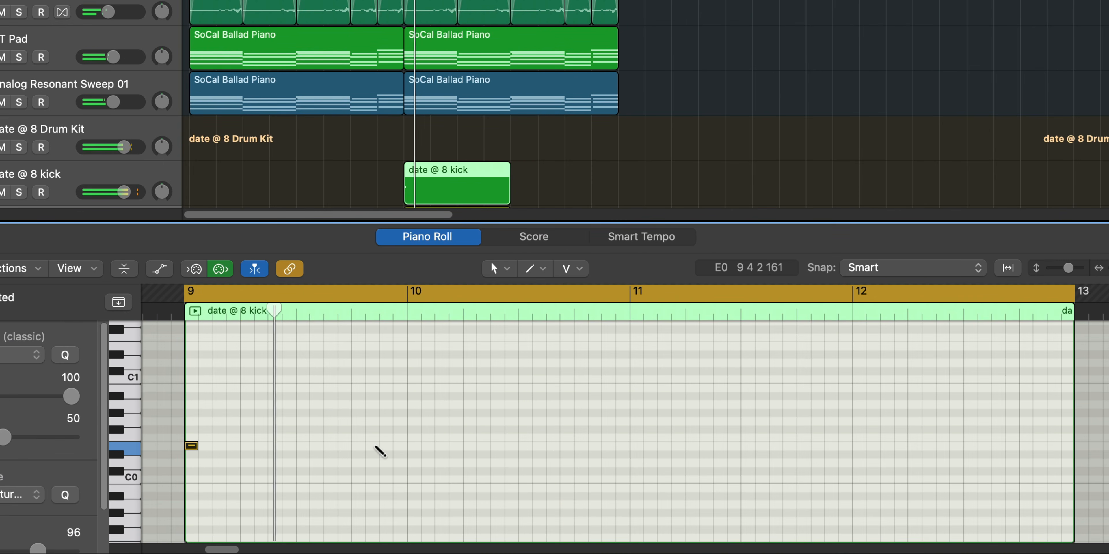
Add kick notes at 9 4 3, 10 1 1 and 10 4 1, and repeat the two-bar kick pattern over bars 11 and 12.
{"action": "left_click", "coordinate": [396, 449], "text": "super"}
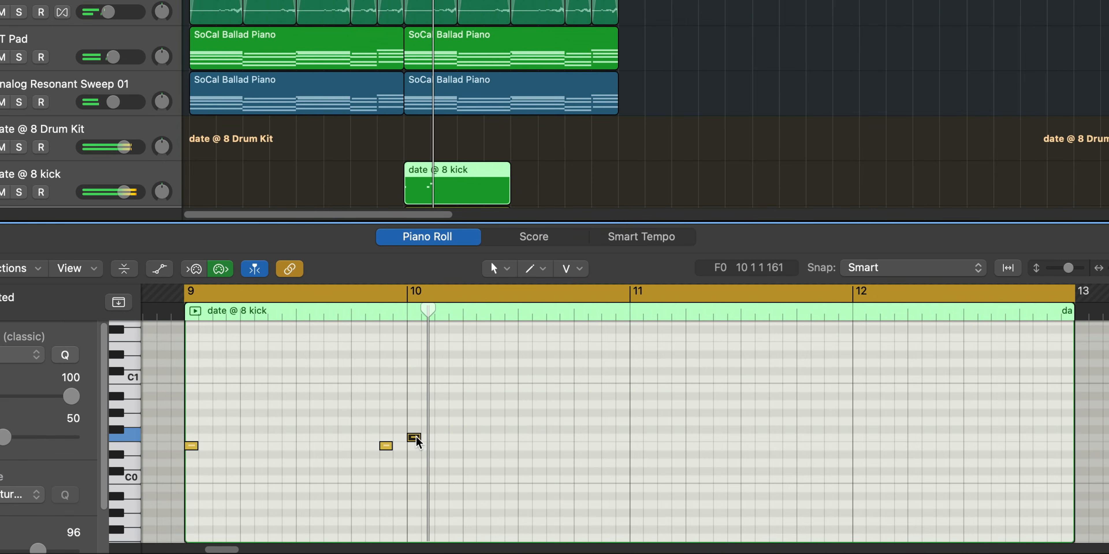
{"action": "left_click_drag", "start_coordinate": [418, 442], "coordinate": [415, 450]}
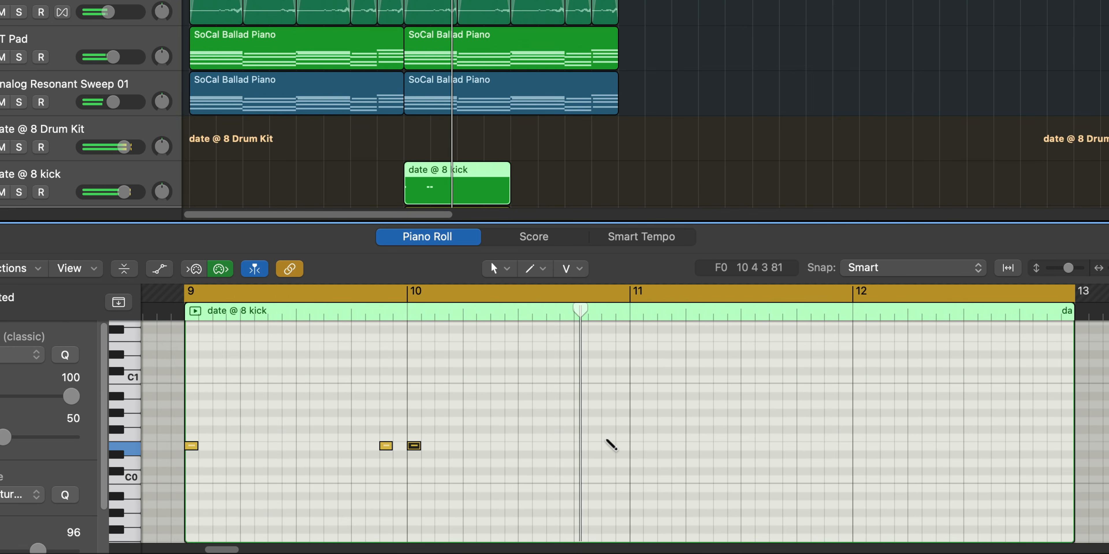
{"action": "left_click", "coordinate": [607, 439]}
{"action": "left_click_drag", "start_coordinate": [609, 439], "coordinate": [174, 408]}
{"action": "key", "text": "super+r"}
Move the kick note on beat 4 of bar 10 down to E0 and delete the last kick note in bar 12.
{"action": "left_click_drag", "start_coordinate": [555, 420], "coordinate": [578, 443]}
{"action": "key", "text": "alt+shift+Down"}
{"action": "key", "text": "super+z"}
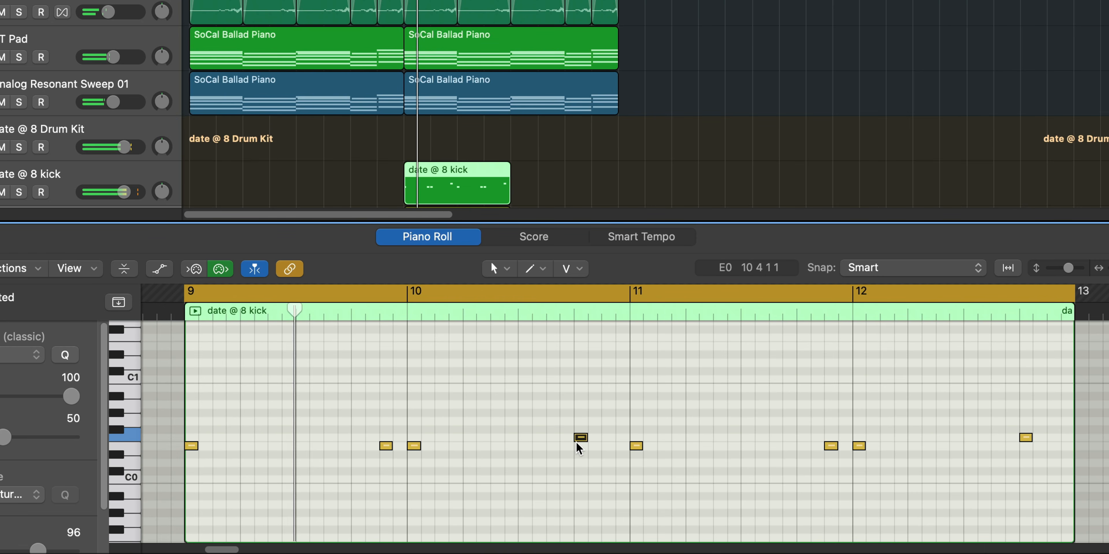
{"action": "left_click_drag", "start_coordinate": [993, 424], "coordinate": [1052, 465]}
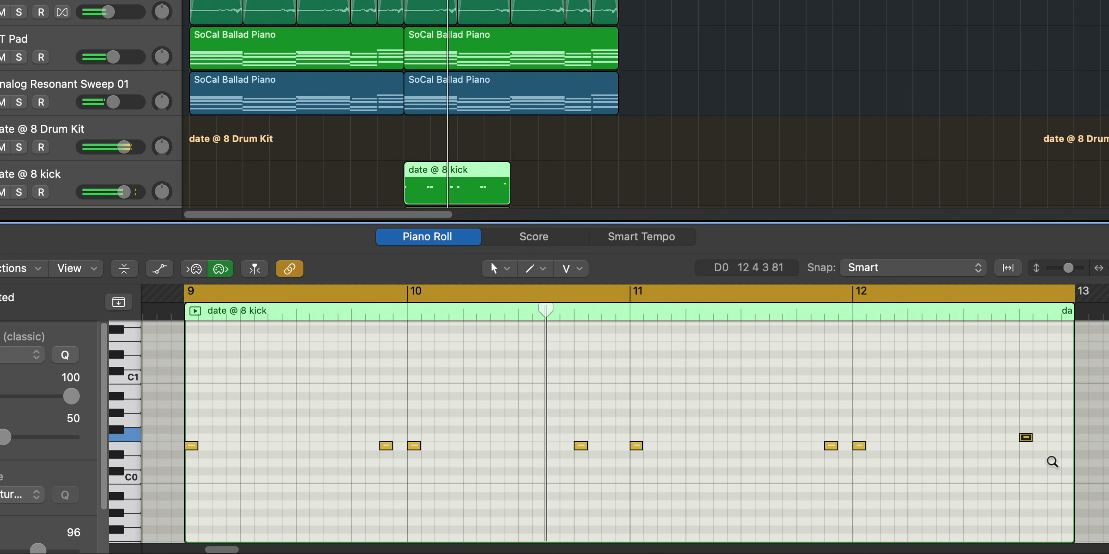
{"action": "key", "text": "alt+Down"}
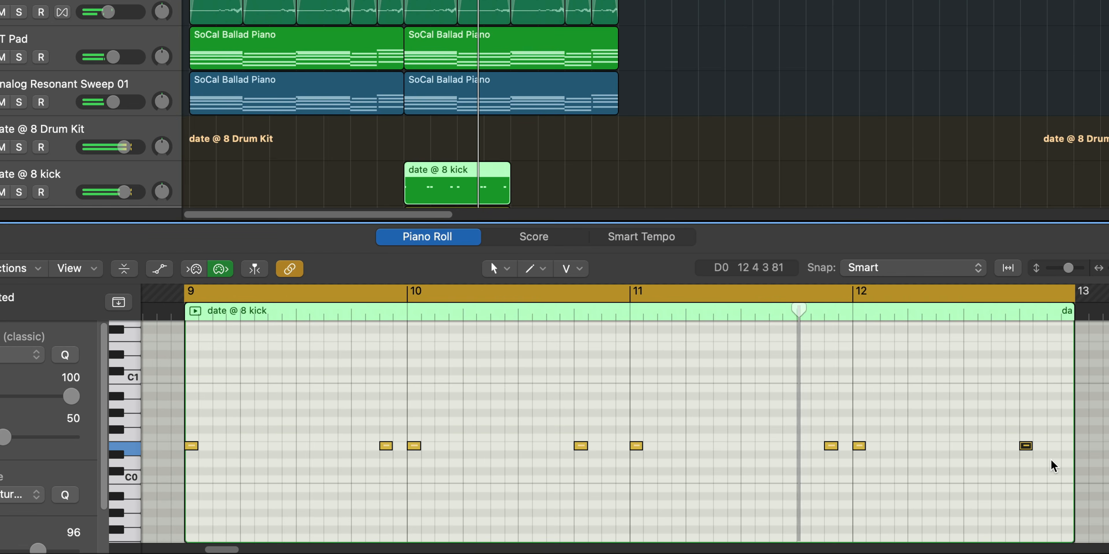
{"action": "left_click_drag", "start_coordinate": [990, 416], "coordinate": [1068, 482]}
{"action": "key", "text": "Delete"}
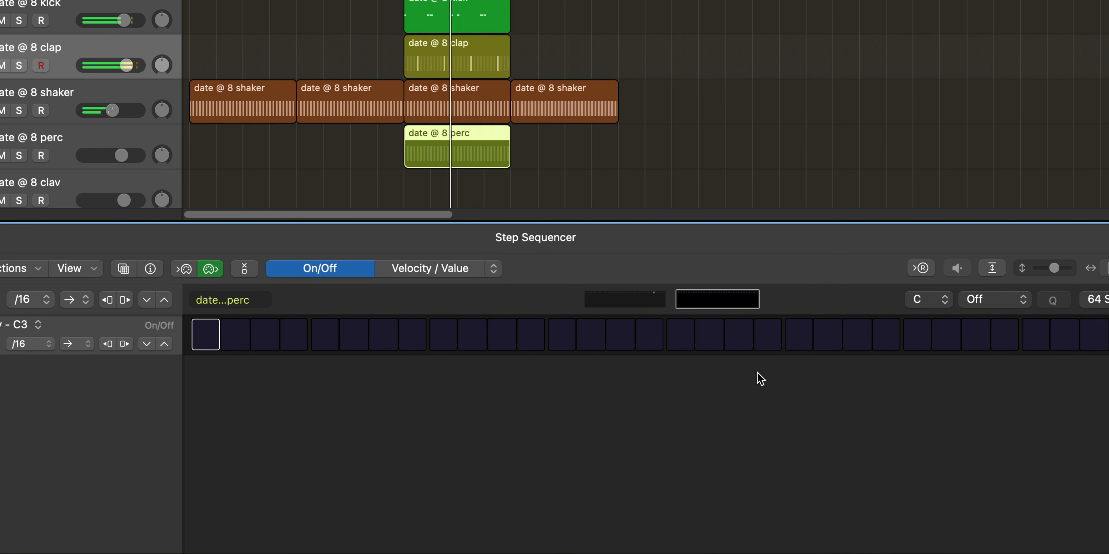
Program single hits on step 51 of the 64-step perc pattern and step 19 of the 64-step clav pattern.
{"action": "left_click", "coordinate": [741, 339]}
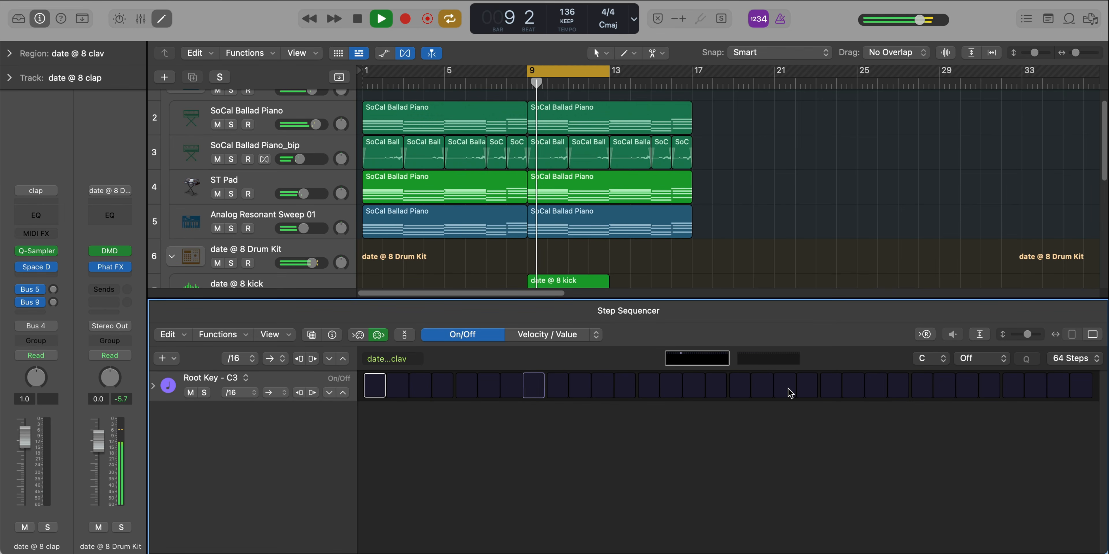
{"action": "left_click", "coordinate": [785, 386]}
{"action": "key", "text": "x"}
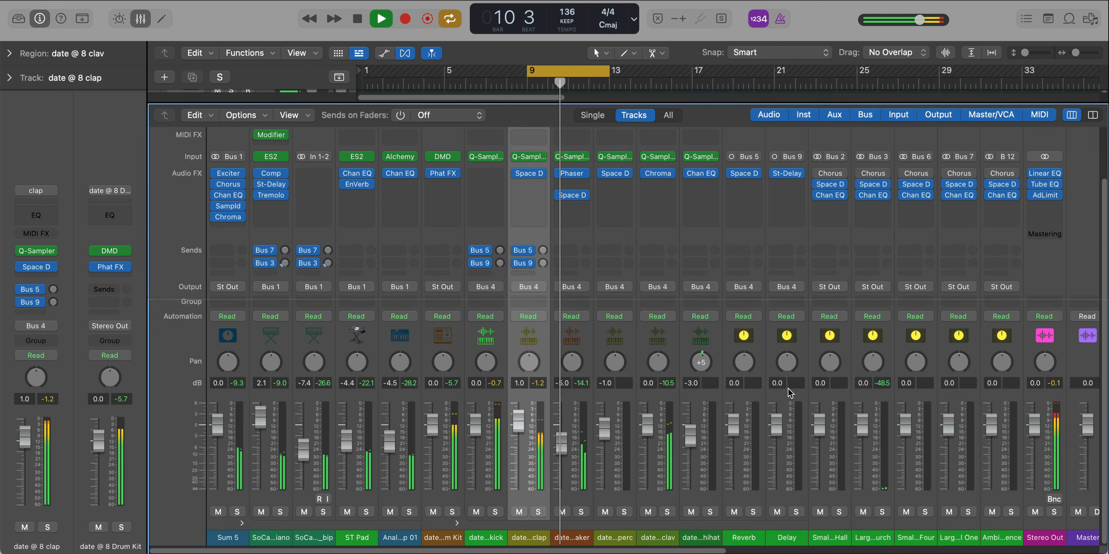
{"action": "key", "text": "x"}
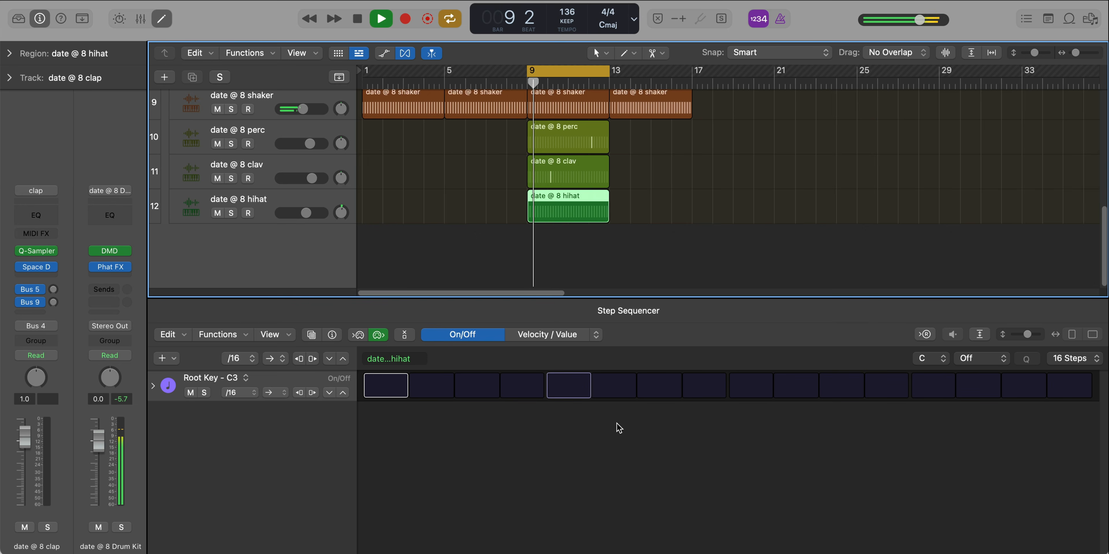
Activate steps 7 and 8 of the date @ 8 hihat pattern and change its pattern length.
{"action": "left_click_drag", "start_coordinate": [646, 386], "coordinate": [700, 386]}
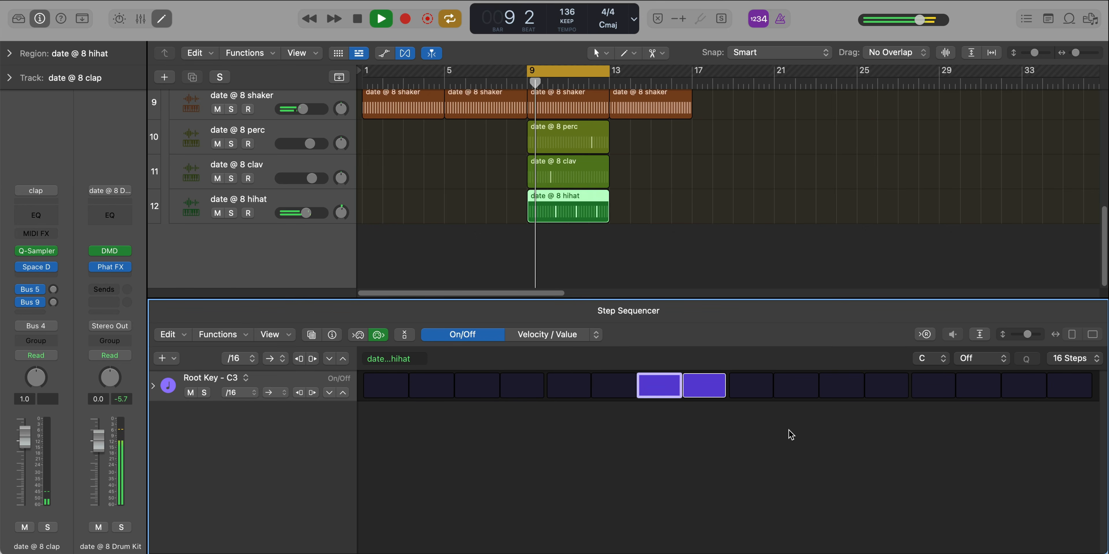
{"action": "key", "text": "space"}
{"action": "left_click", "coordinate": [1074, 358]}
{"action": "left_click", "coordinate": [1065, 393]}
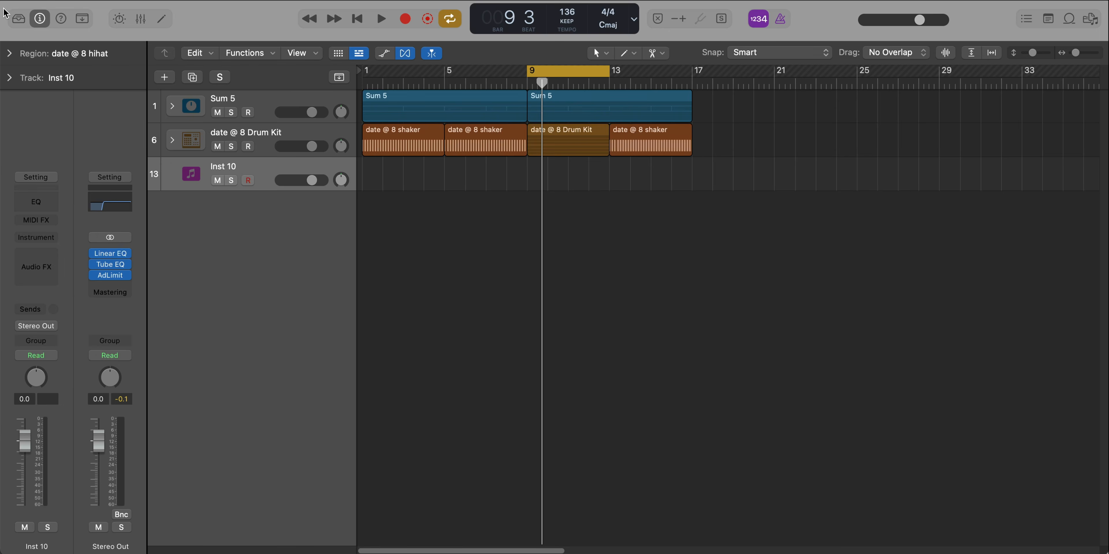
Load the Liverpool Bass patch from the sound library's Bass category onto the Inst 10 track.
{"action": "left_click", "coordinate": [17, 19]}
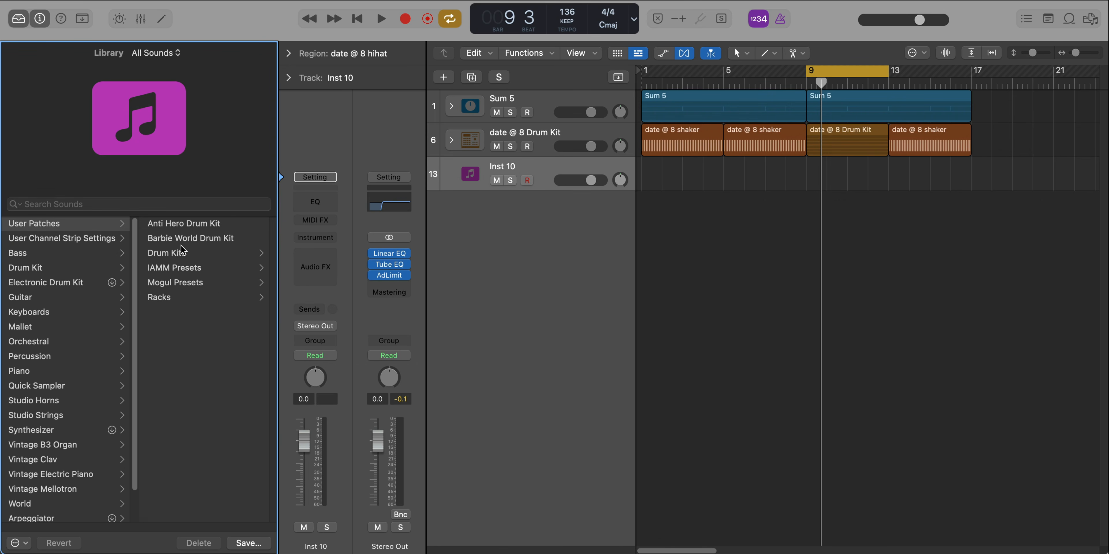
{"action": "left_click", "coordinate": [60, 254]}
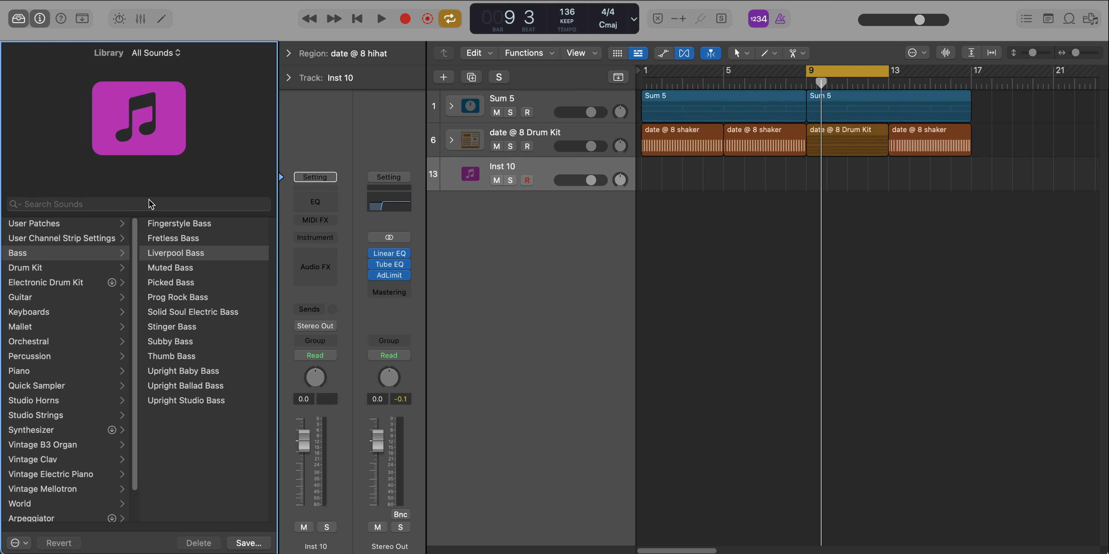
{"action": "left_click", "coordinate": [18, 19]}
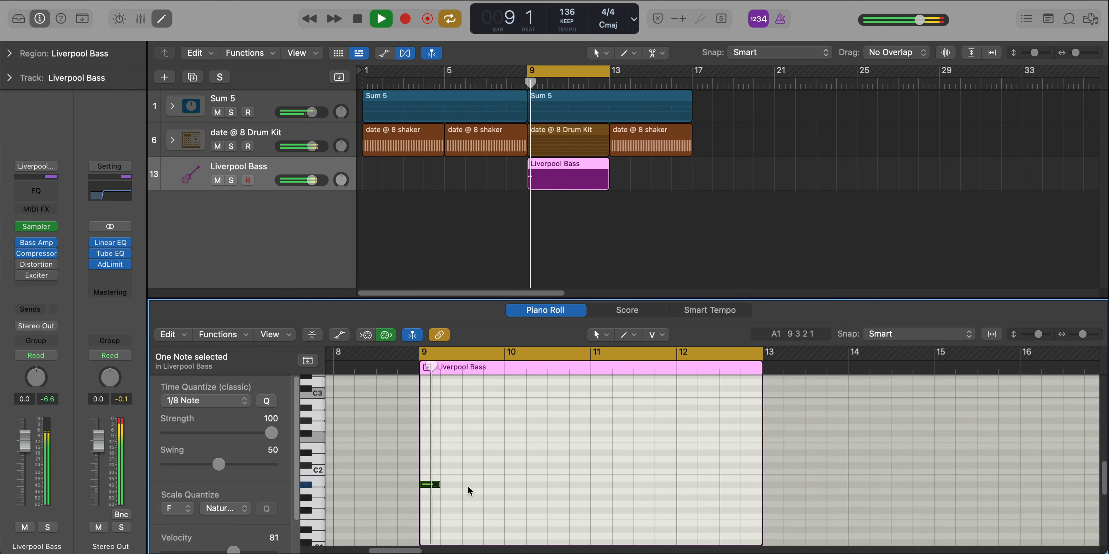
Add two consecutive A#1 eighth notes on beat 4 of bar 9 in the Liverpool Bass region.
{"action": "key", "text": "space"}
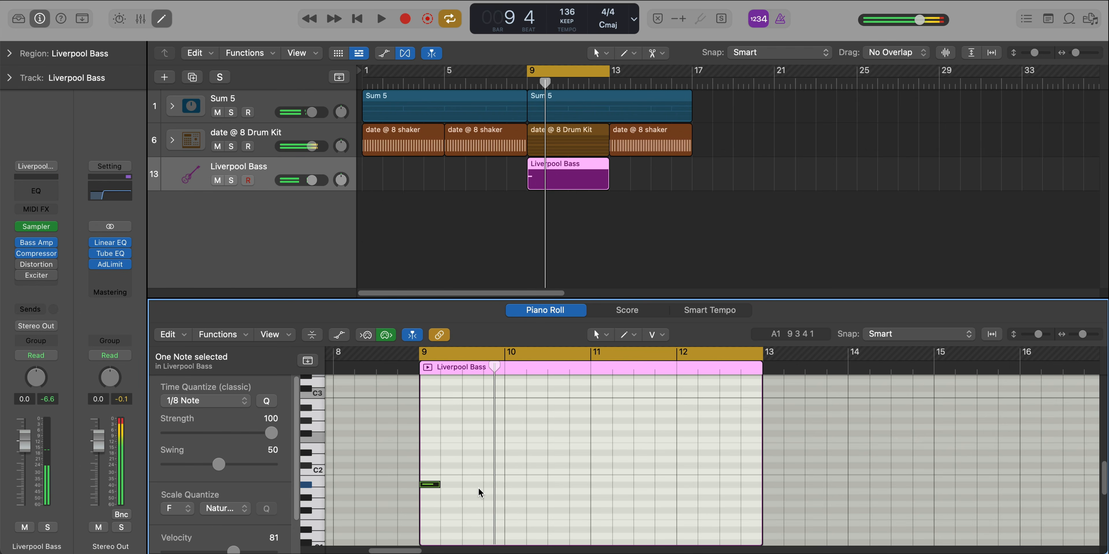
{"action": "left_click", "coordinate": [485, 485], "text": "super"}
{"action": "left_click_drag", "start_coordinate": [502, 485], "coordinate": [492, 485]}
{"action": "left_click", "coordinate": [496, 485], "text": "super"}
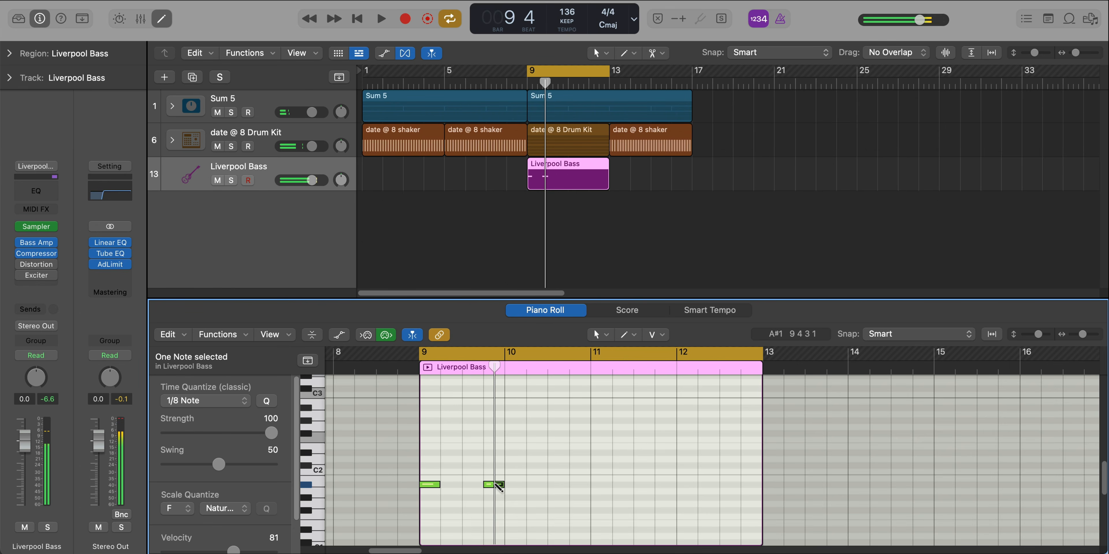
{"action": "key", "text": "space"}
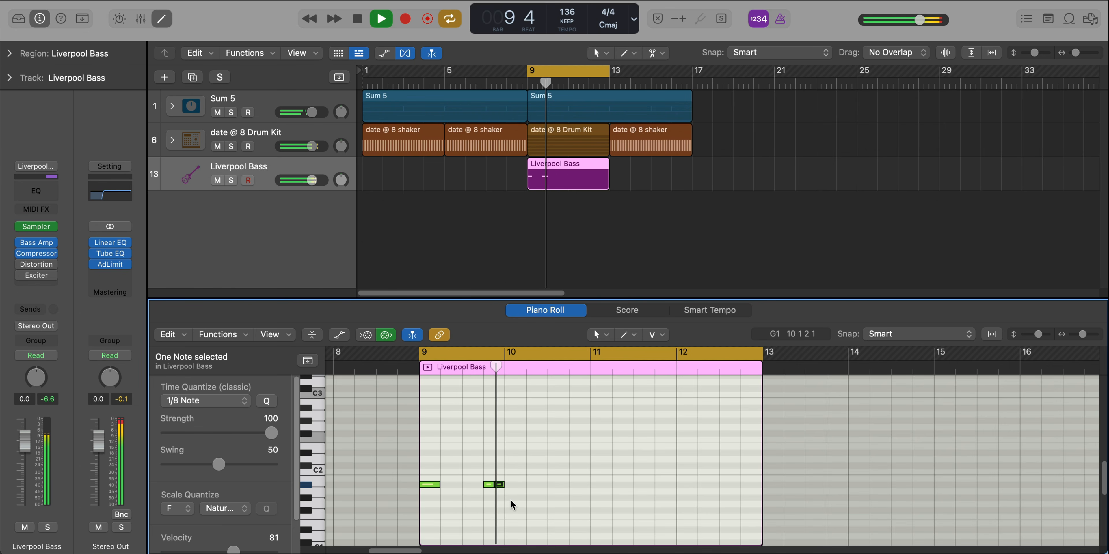
Add a C2 bass note on beat 1 of bar 11 and a D#2 note on beat 4, each one beat long.
{"action": "left_click", "coordinate": [595, 465], "text": "super"}
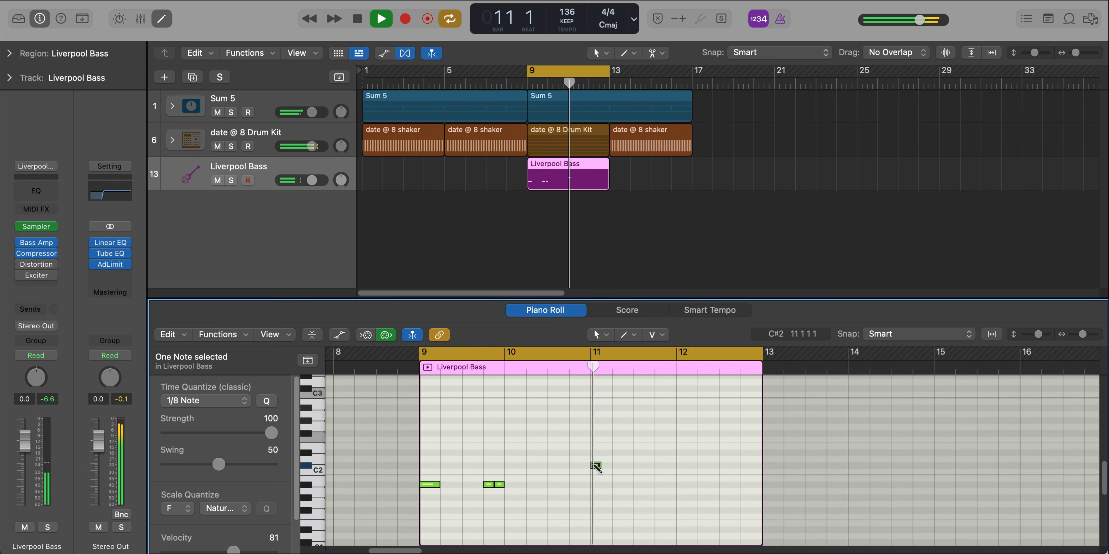
{"action": "left_click_drag", "start_coordinate": [596, 469], "coordinate": [596, 475]}
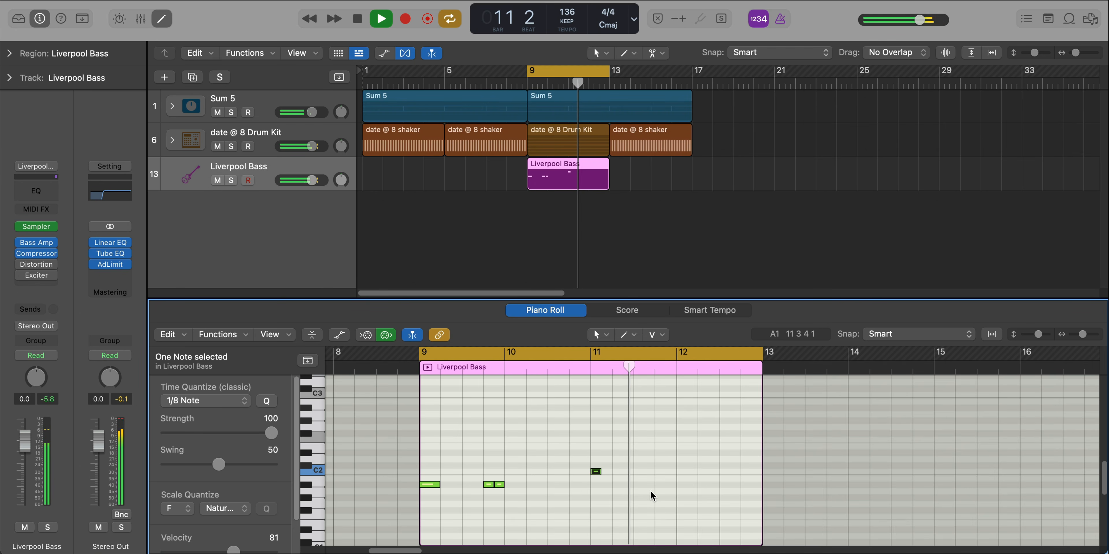
{"action": "left_click", "coordinate": [660, 453], "text": "super"}
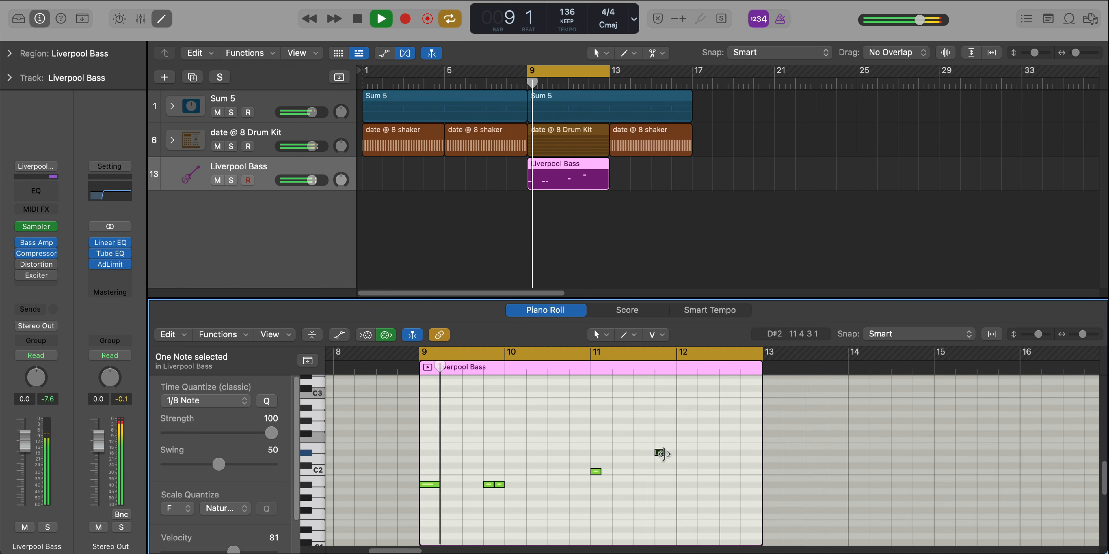
{"action": "left_click_drag", "start_coordinate": [664, 452], "coordinate": [675, 452]}
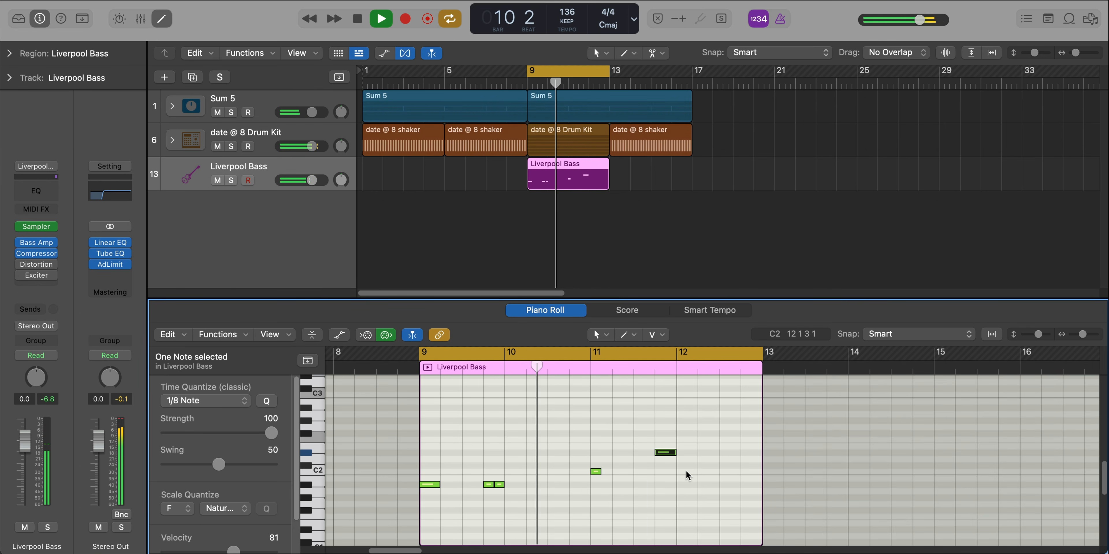
{"action": "left_click_drag", "start_coordinate": [600, 472], "coordinate": [612, 472]}
{"action": "key", "text": "space"}
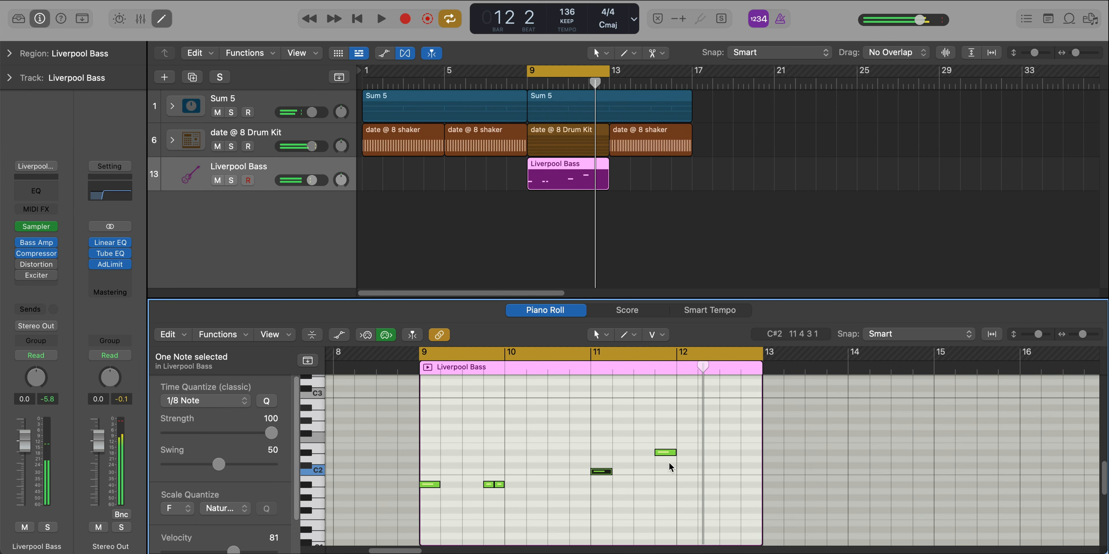
Shorten the opening A#1 note and both bar 11 notes to eighth notes, and add a D#2 note on beat 3 of bar 12.
{"action": "left_click_drag", "start_coordinate": [684, 424], "coordinate": [599, 473]}
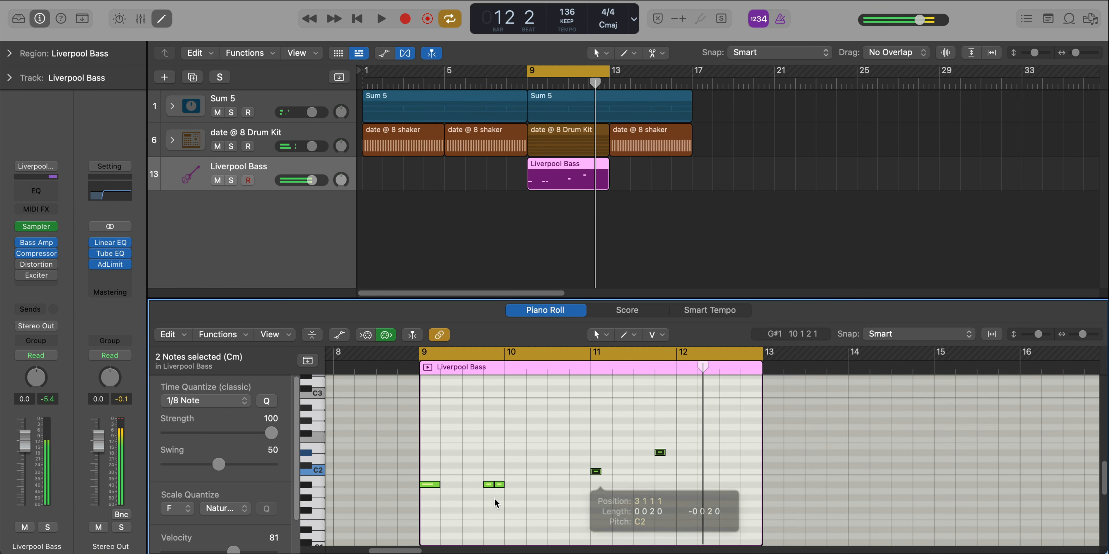
{"action": "key", "text": "space"}
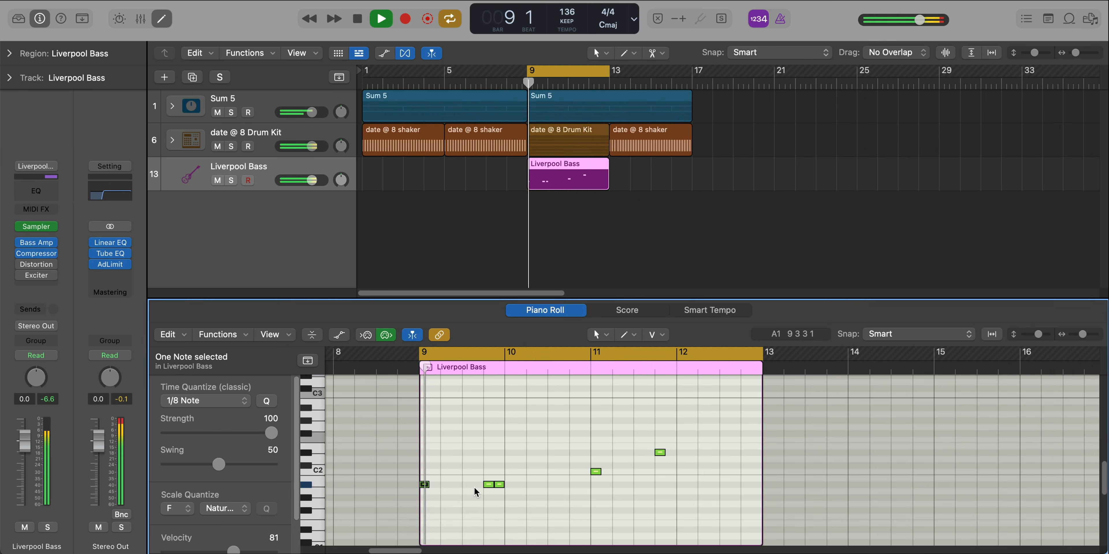
{"action": "left_click", "coordinate": [722, 453], "text": "super"}
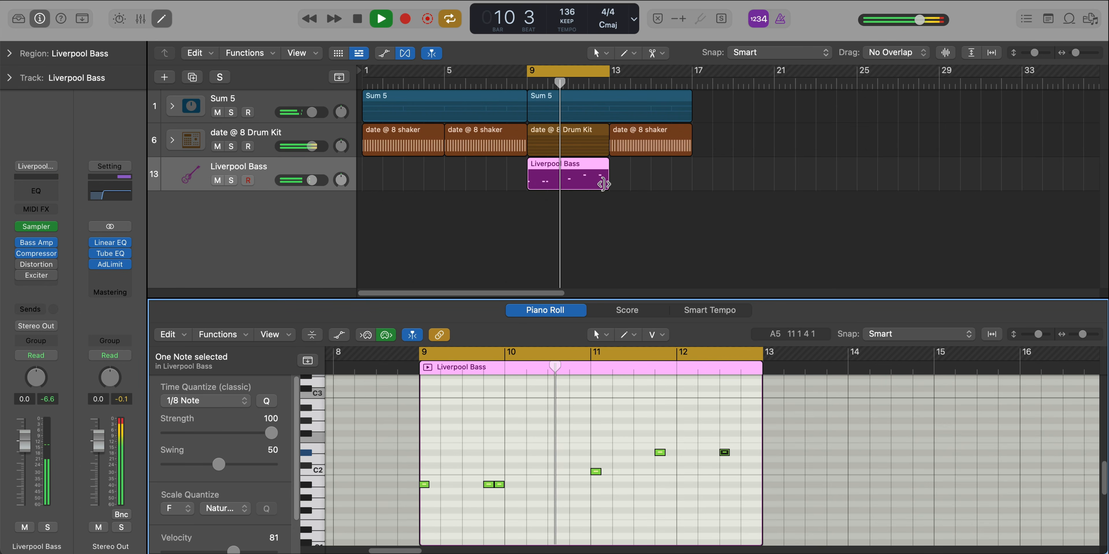
Extend the Liverpool Bass region to bar 17, cycle bars 13 to 17, and copy the six bass notes to start at bar 13.
{"action": "left_click_drag", "start_coordinate": [607, 183], "coordinate": [689, 193]}
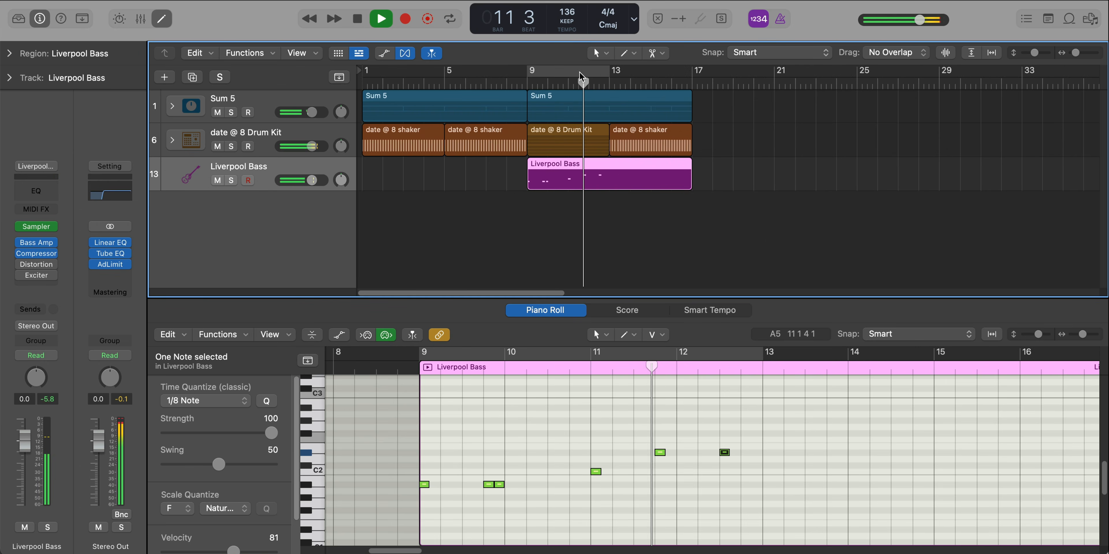
{"action": "left_click_drag", "start_coordinate": [611, 76], "coordinate": [691, 78]}
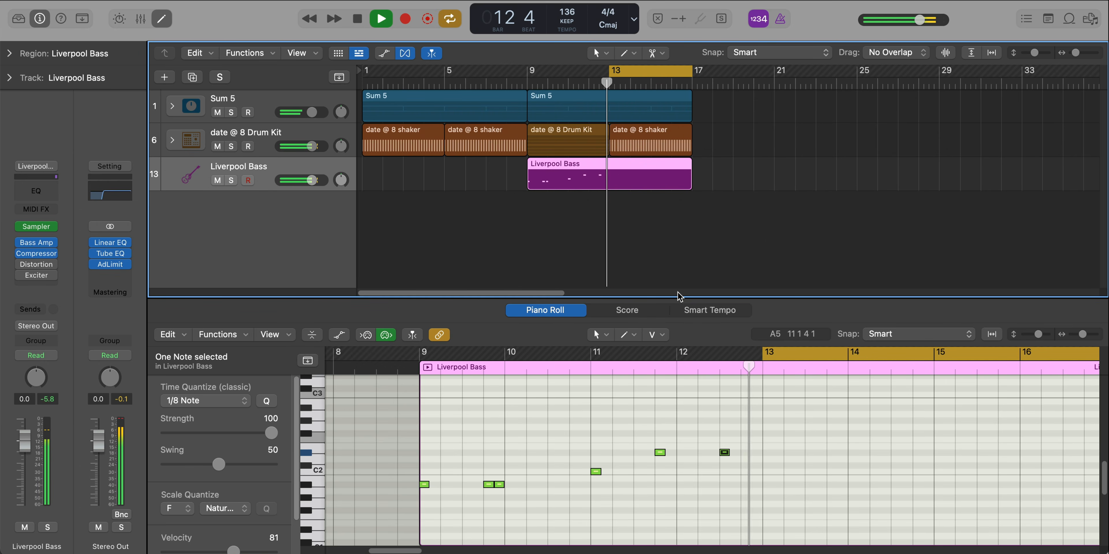
{"action": "scroll", "coordinate": [787, 473], "scroll_direction": "right", "scroll_amount": 2}
{"action": "key", "text": "space"}
{"action": "left_click_drag", "start_coordinate": [699, 495], "coordinate": [354, 416]}
{"action": "key", "text": "space"}
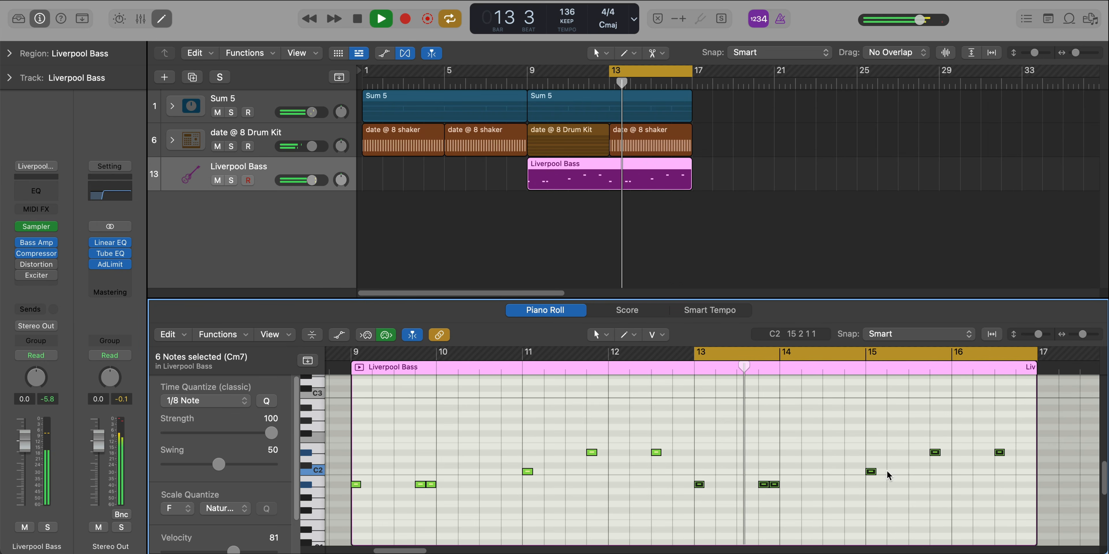
Move the copied C2 note back to beat 4 of bar 14 and place F2 notes on beats 1 and 4 of bar 15.
{"action": "key", "text": "space"}
{"action": "key", "text": "space"}
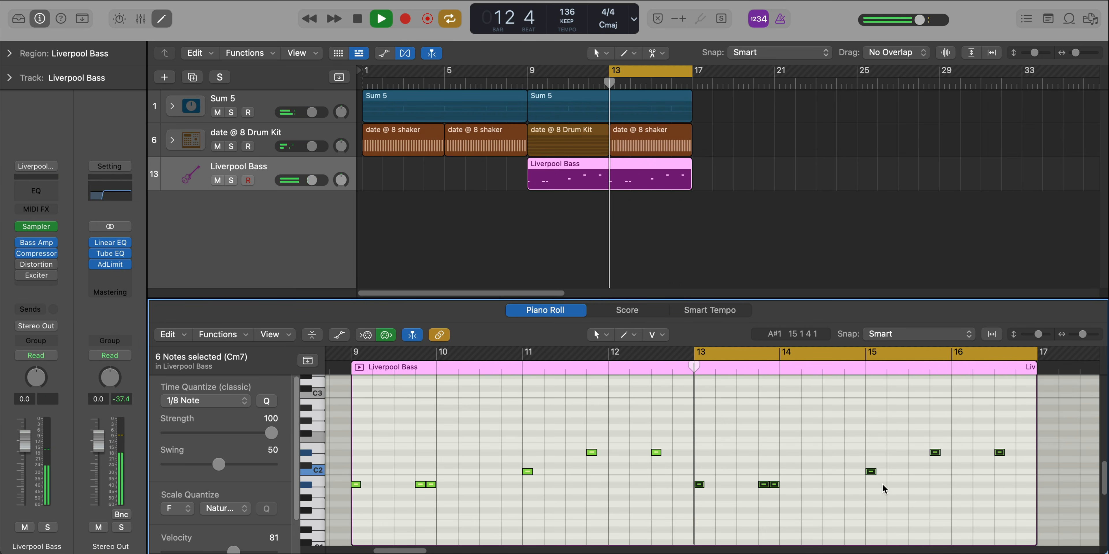
{"action": "left_click", "coordinate": [878, 482]}
{"action": "left_click_drag", "start_coordinate": [871, 474], "coordinate": [850, 472]}
{"action": "key", "text": "space"}
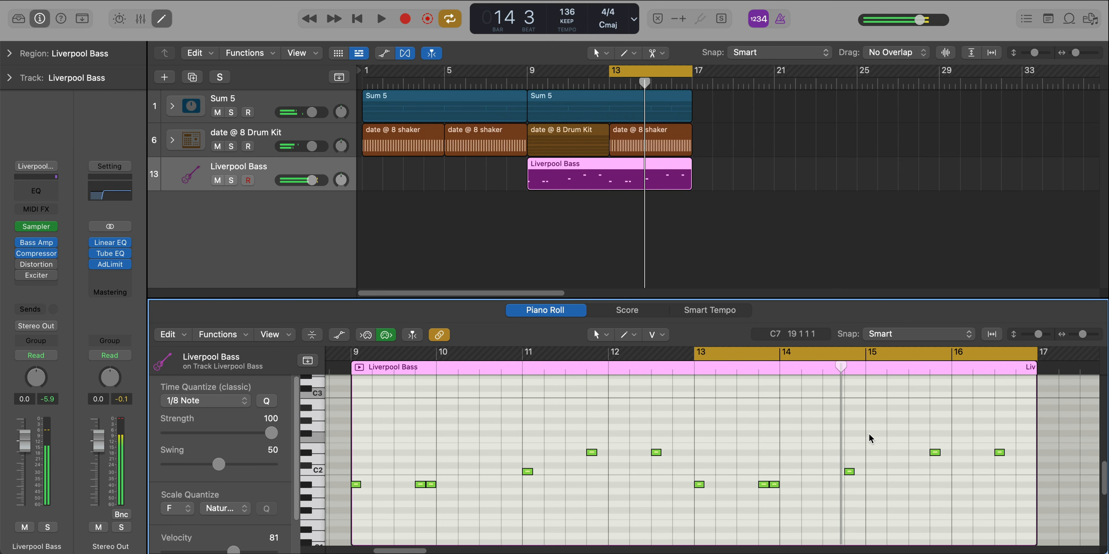
{"action": "left_click_drag", "start_coordinate": [935, 451], "coordinate": [936, 438]}
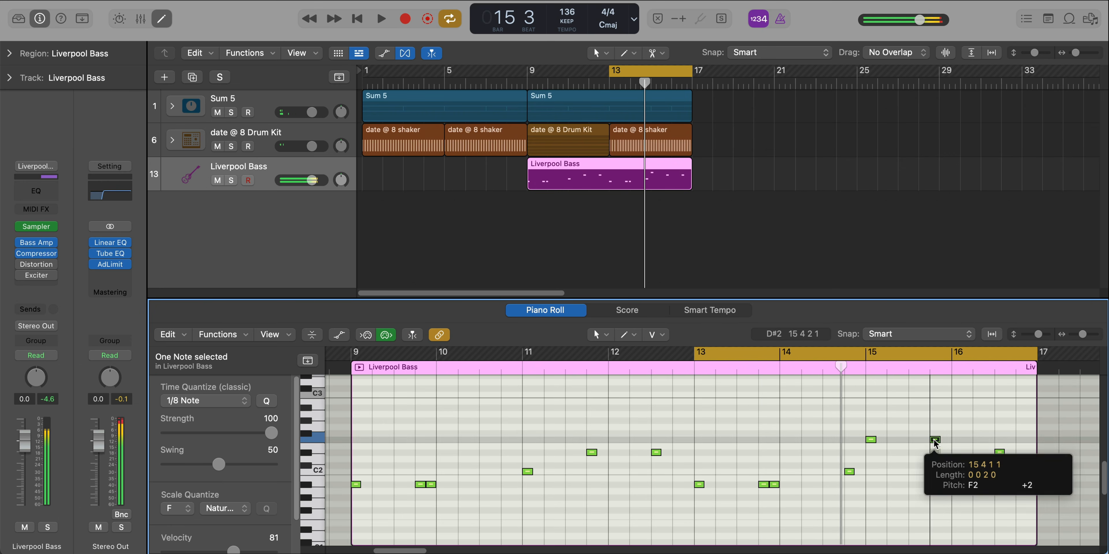
{"action": "key", "text": "space"}
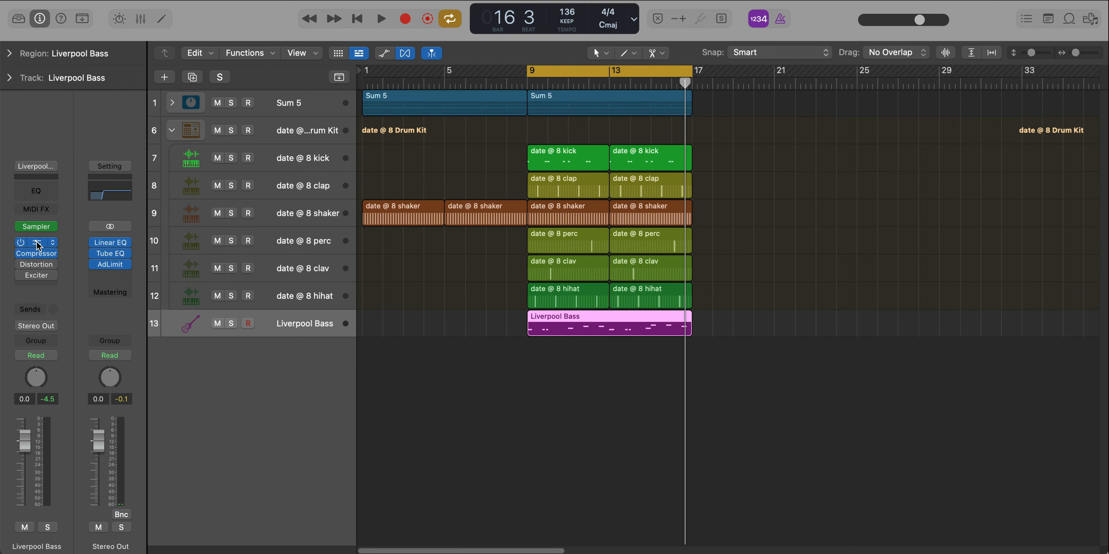
Turn up Boost and Tone in the Liverpool Bass track's Bass Amp Designer and lower the track volume to -5.1 dB.
{"action": "left_click", "coordinate": [37, 242]}
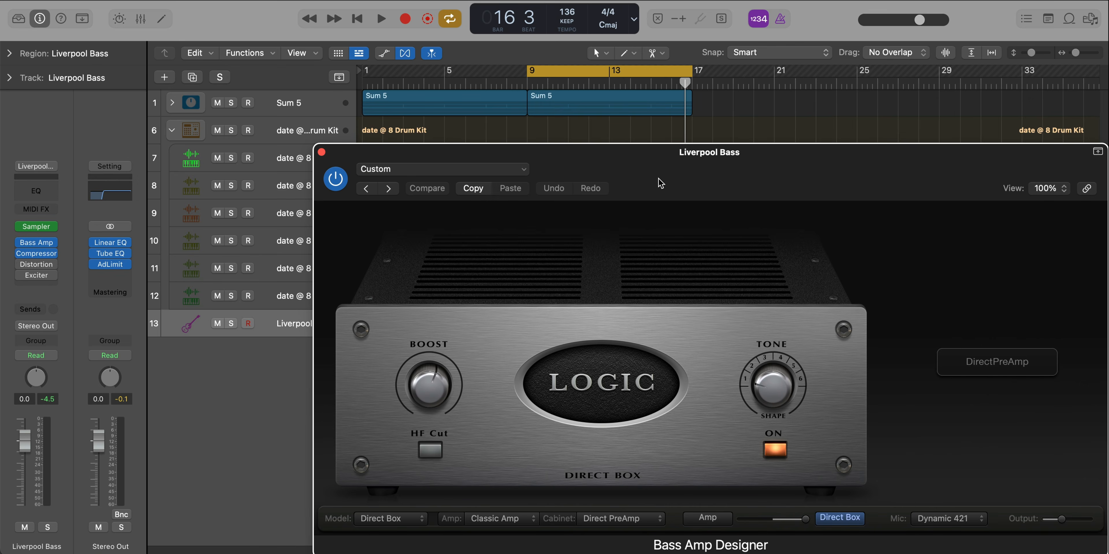
{"action": "left_click_drag", "start_coordinate": [660, 183], "coordinate": [612, 104]}
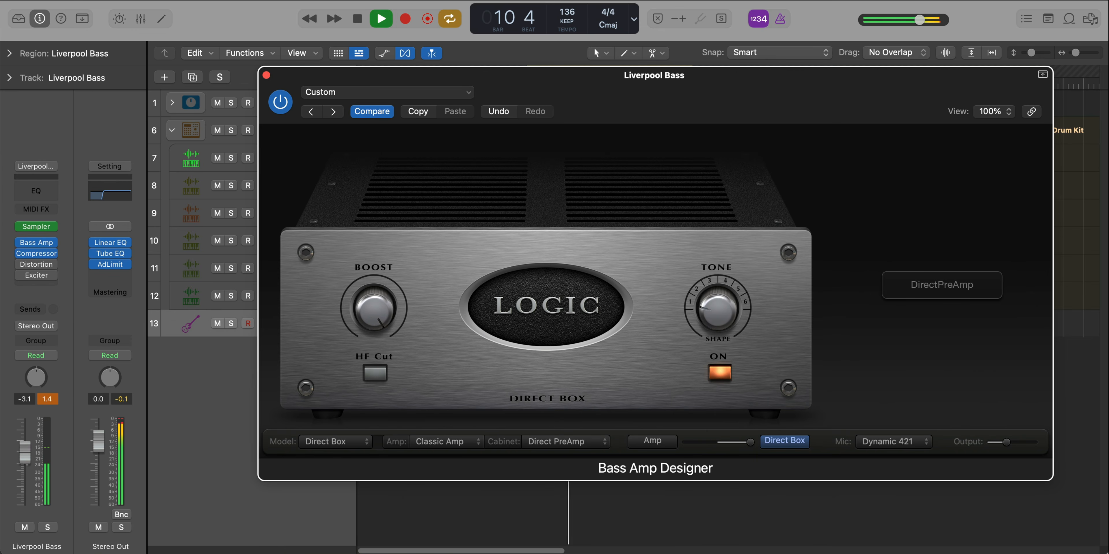
{"action": "left_click_drag", "start_coordinate": [25, 453], "coordinate": [25, 452]}
{"action": "left_click", "coordinate": [53, 399]}
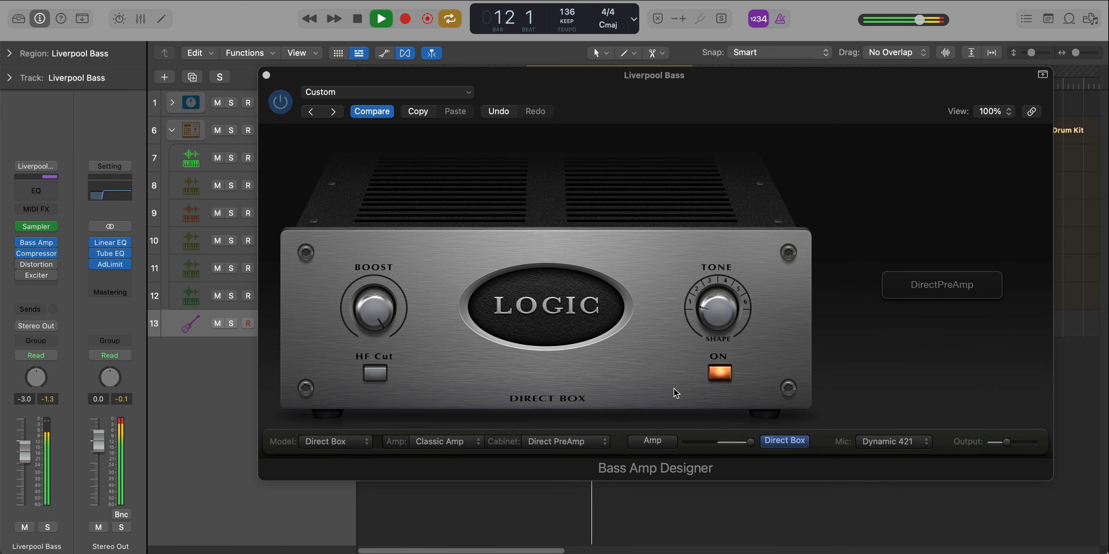
{"action": "left_click_drag", "start_coordinate": [716, 309], "coordinate": [710, 257]}
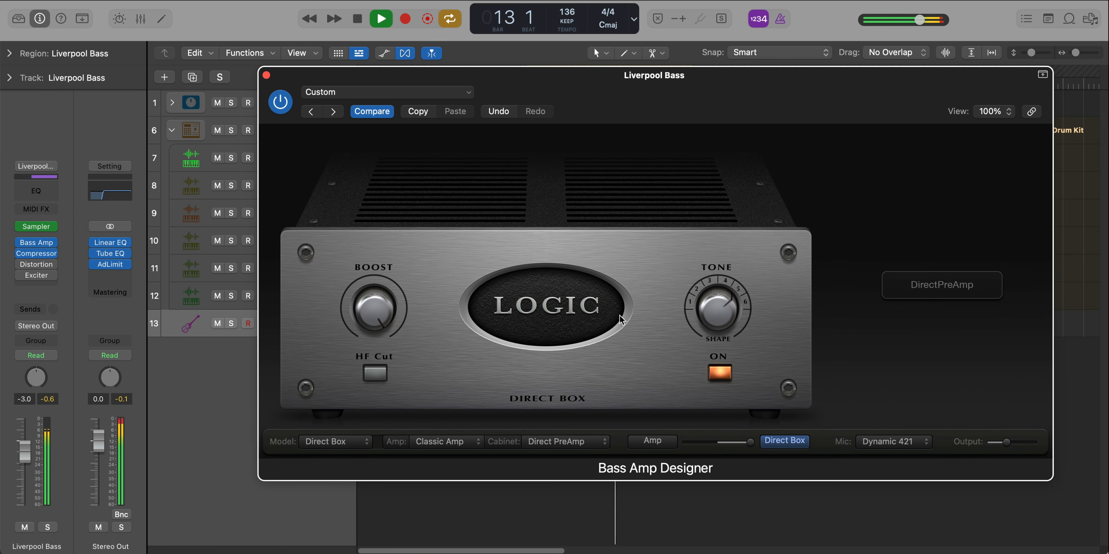
{"action": "left_click_drag", "start_coordinate": [31, 457], "coordinate": [33, 465]}
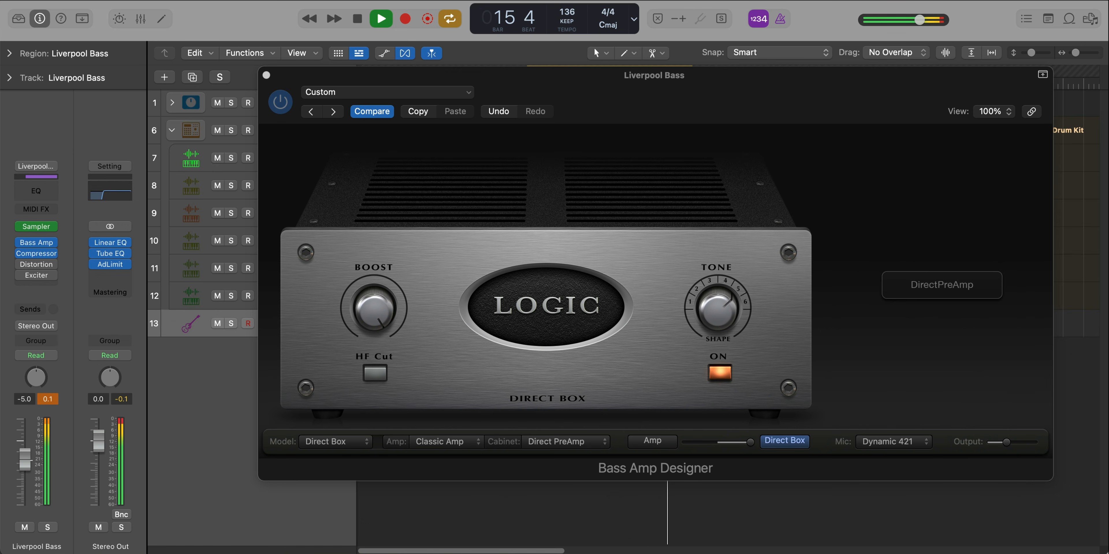
{"action": "left_click", "coordinate": [266, 75]}
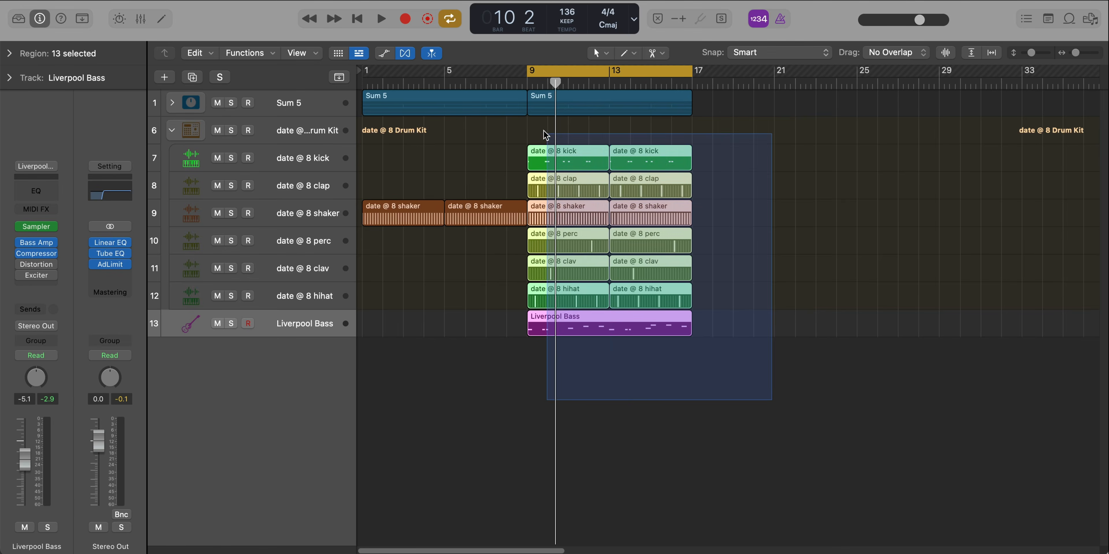
Repeat all melody, drum and bass regions from bars 9 to 17 so the copies start at bar 17.
{"action": "left_click_drag", "start_coordinate": [543, 131], "coordinate": [535, 103]}
{"action": "key", "text": "super+r"}
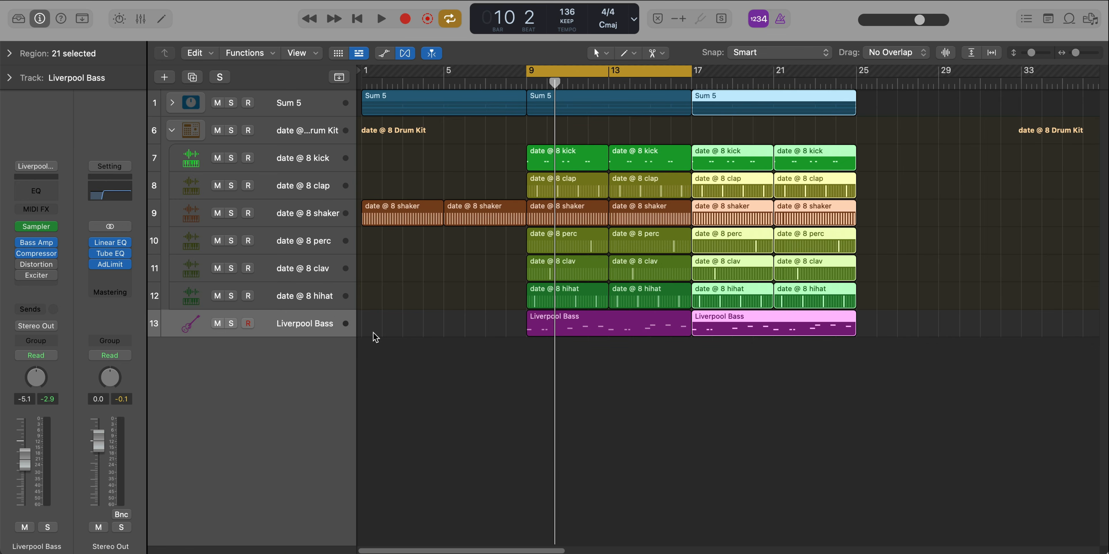
Add a software instrument track with Alchemy and load the Analog Unison Lead preset from the Leads category.
{"action": "left_click", "coordinate": [164, 77]}
{"action": "key", "text": "Return"}
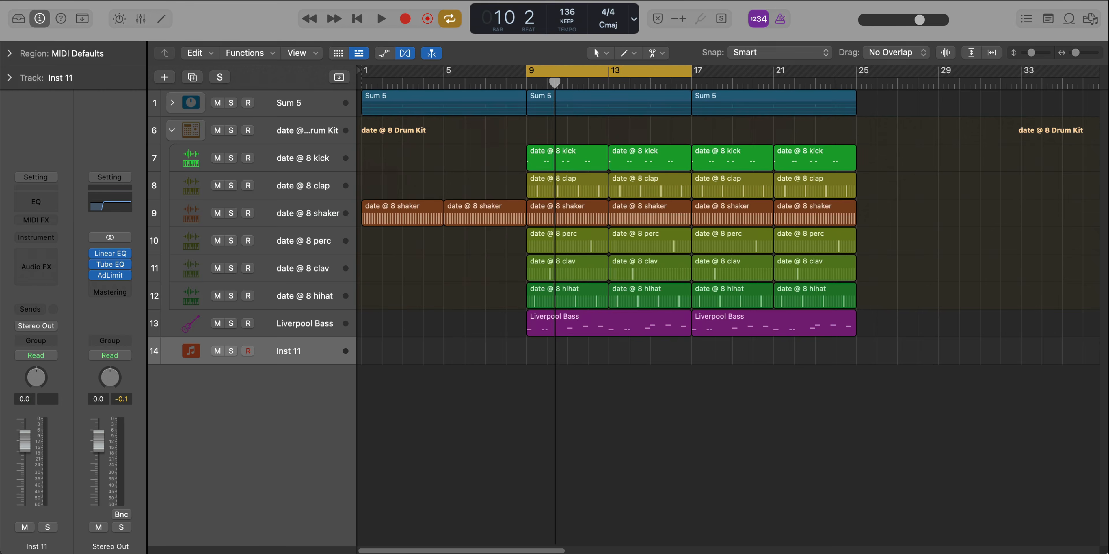
{"action": "left_click", "coordinate": [36, 237]}
{"action": "left_click", "coordinate": [43, 236]}
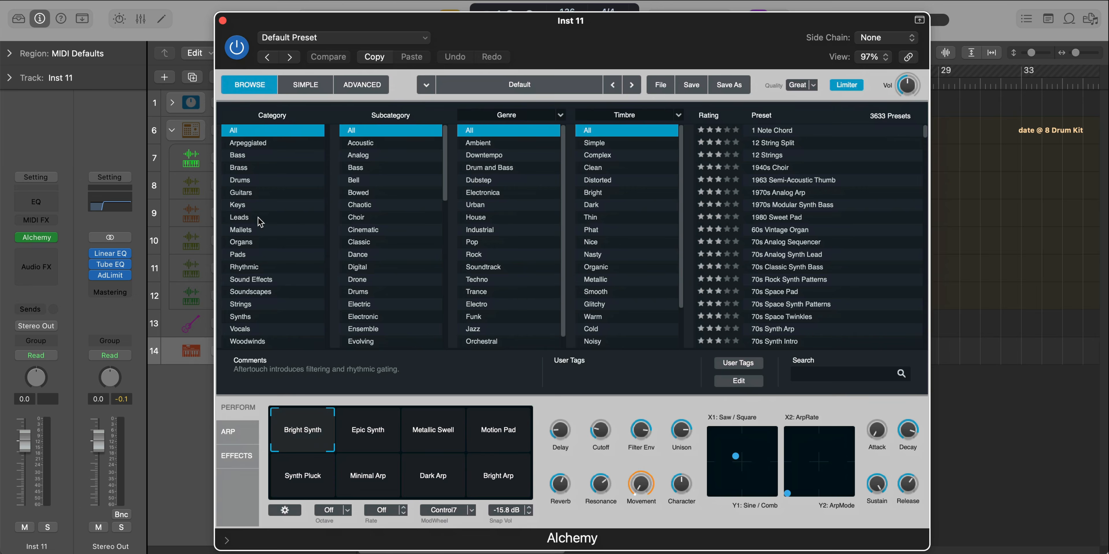
{"action": "left_click", "coordinate": [239, 217]}
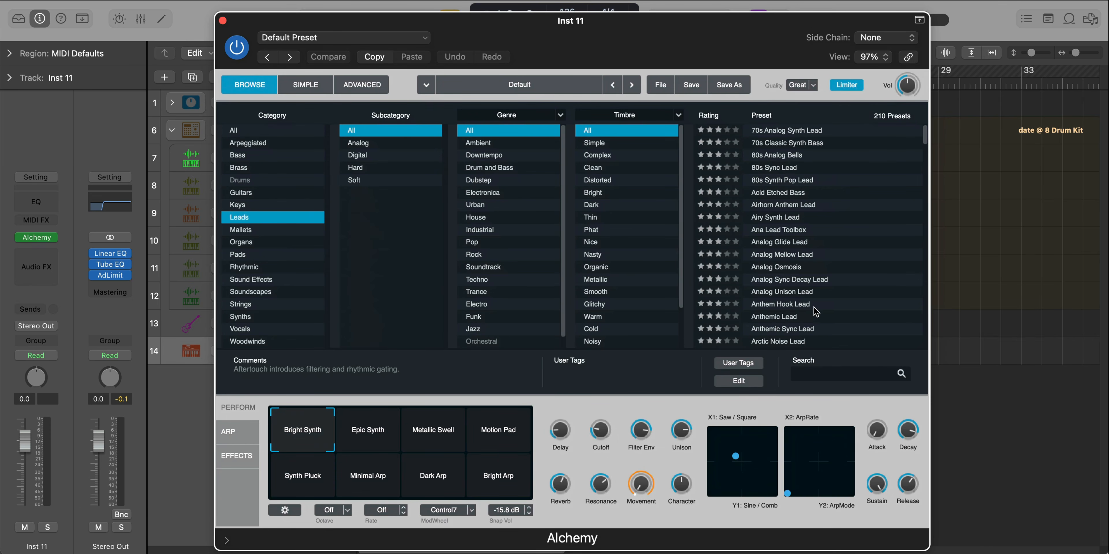
{"action": "left_click", "coordinate": [818, 294]}
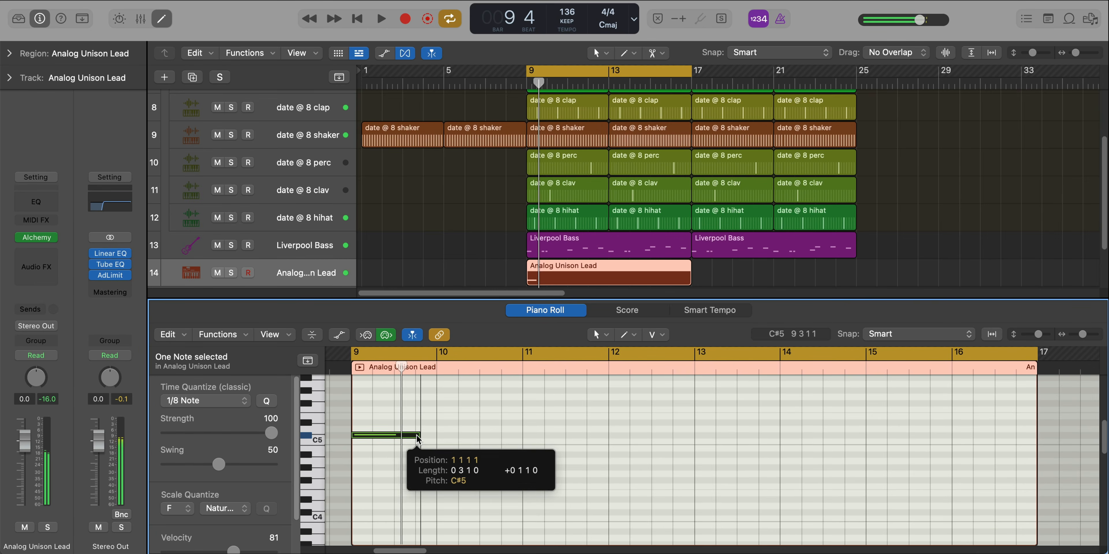
Size the lead's opening C#5 note to three beats and add a four-beat C#4 note from beat 2 of bar 9.
{"action": "left_click_drag", "start_coordinate": [416, 434], "coordinate": [430, 500]}
{"action": "scroll", "coordinate": [430, 502], "scroll_direction": "down", "scroll_amount": 1}
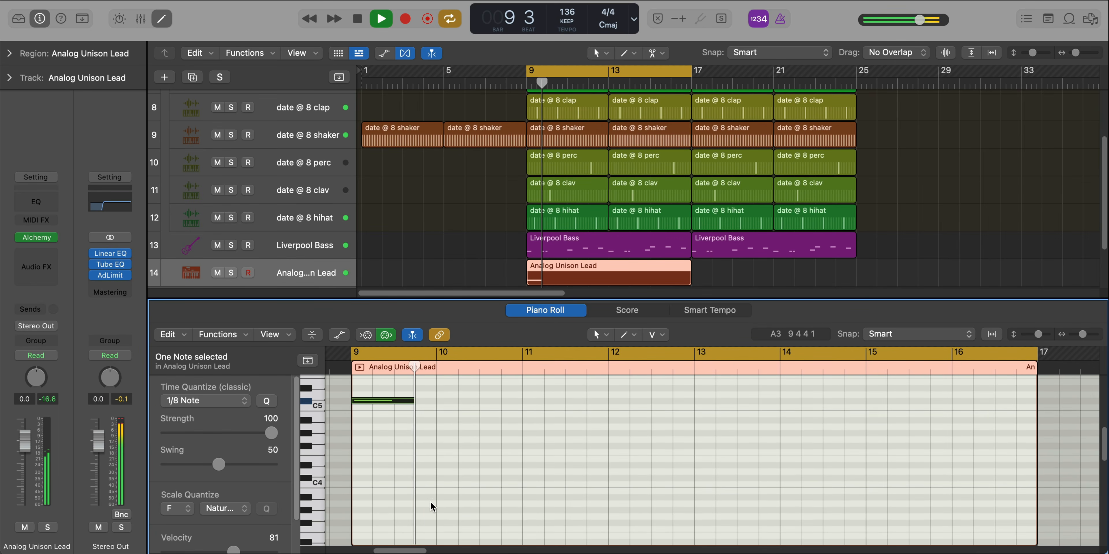
{"action": "key", "text": "space"}
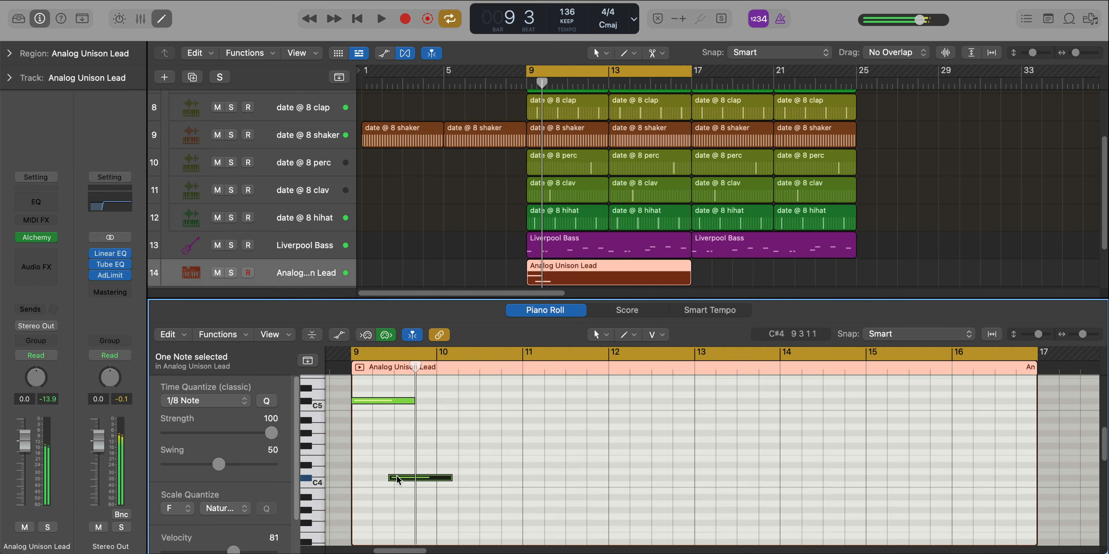
{"action": "left_click_drag", "start_coordinate": [397, 479], "coordinate": [458, 478]}
{"action": "key", "text": "space"}
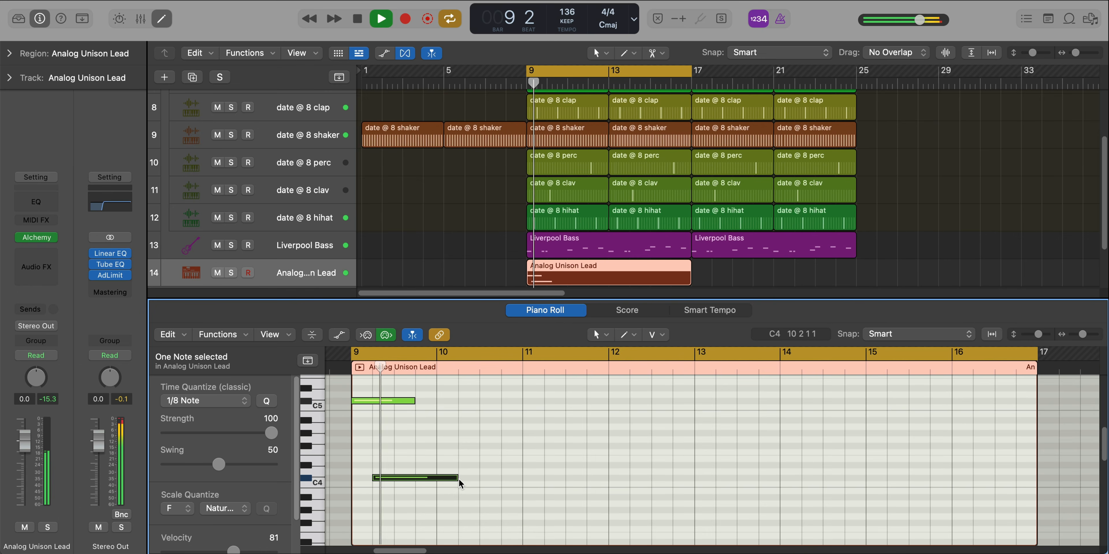
Add a three-beat D#5 note at bar 11 and a three-beat D#4 note from beat 2 of bar 11.
{"action": "key", "text": "super+Left"}
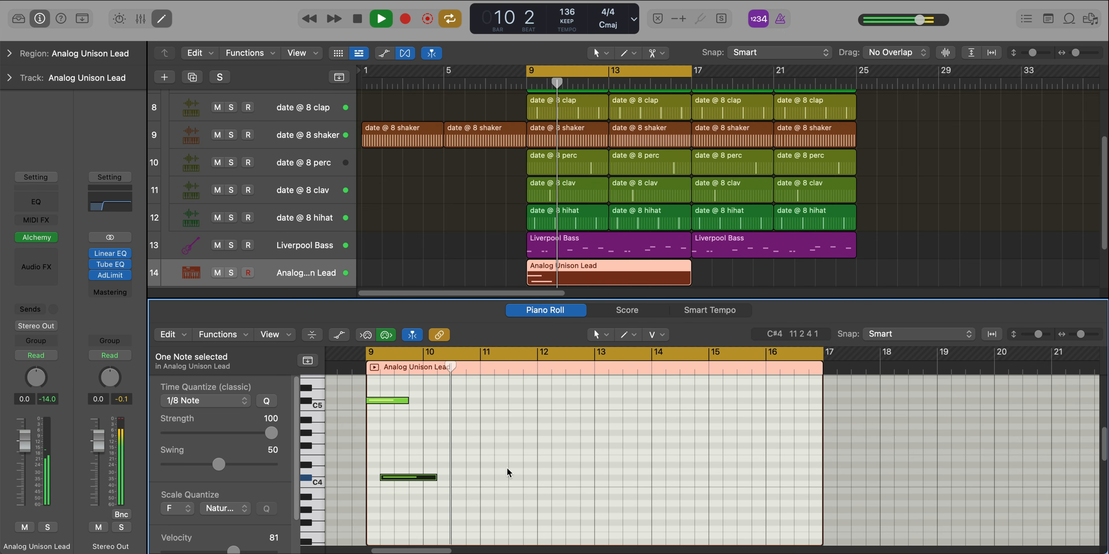
{"action": "left_click", "coordinate": [490, 388], "text": "super"}
{"action": "key", "text": "space"}
{"action": "left_click_drag", "start_coordinate": [509, 386], "coordinate": [521, 388]}
{"action": "key", "text": "space"}
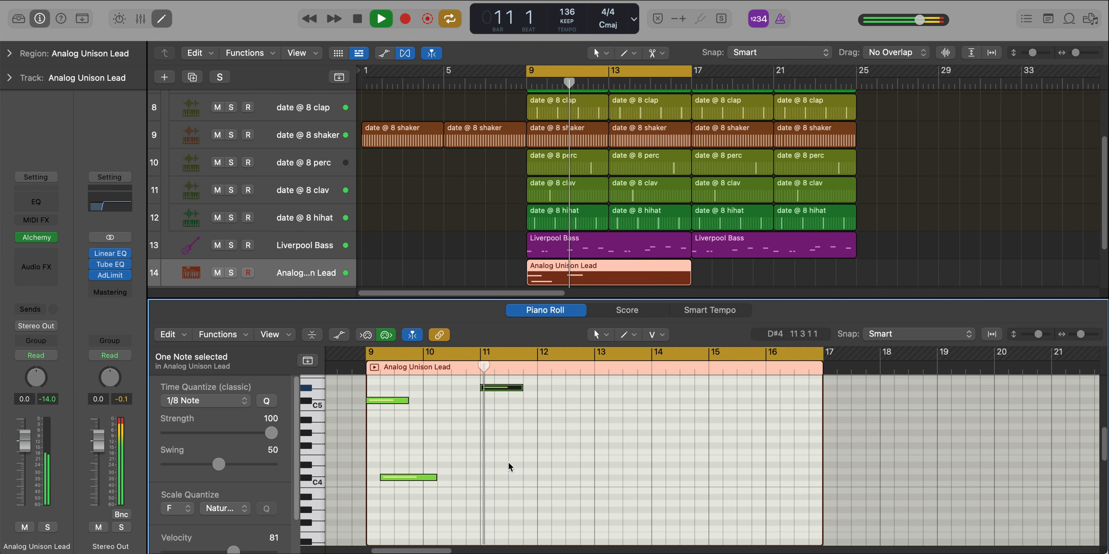
{"action": "left_click", "coordinate": [507, 469], "text": "super"}
{"action": "key", "text": "space"}
{"action": "key", "text": "space"}
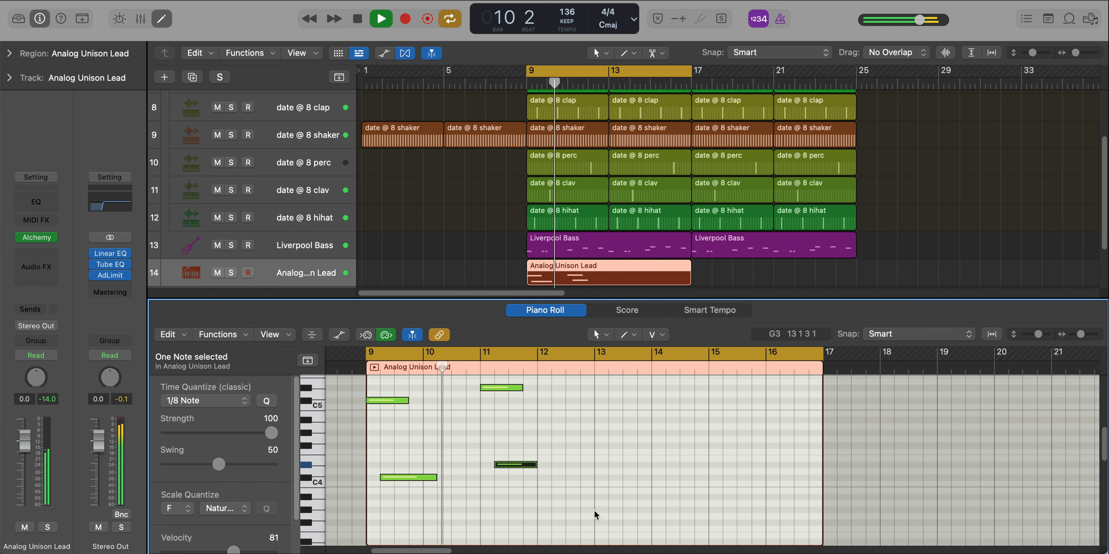
Repeat the four lead notes and move the copies to start at bar 13.
{"action": "left_click_drag", "start_coordinate": [594, 515], "coordinate": [368, 383]}
{"action": "key", "text": "super+r"}
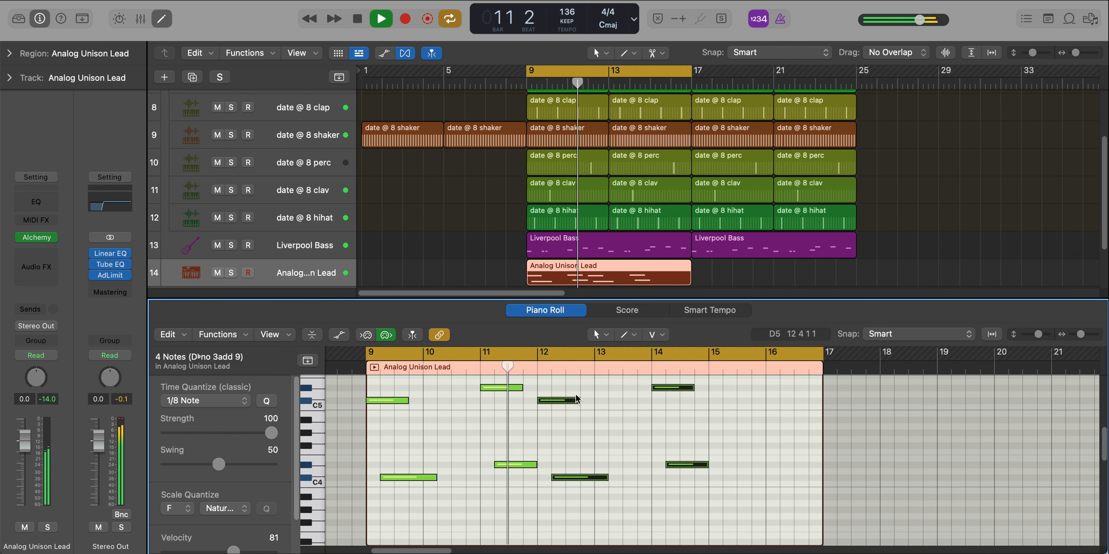
{"action": "left_click_drag", "start_coordinate": [559, 400], "coordinate": [621, 402]}
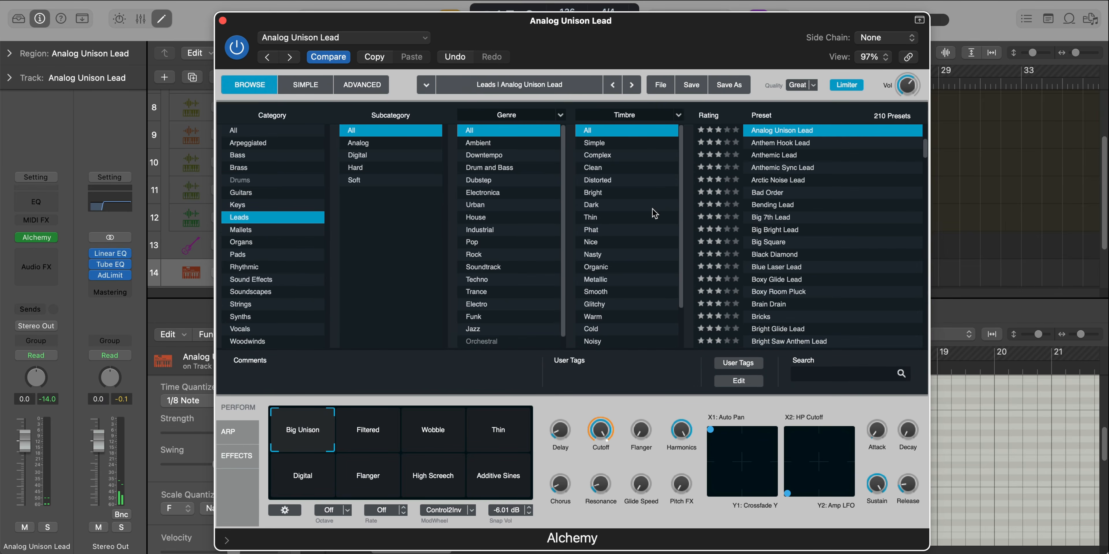
Examine the Analog Unison Lead sound in Alchemy's advanced view and close the instrument window.
{"action": "left_click", "coordinate": [364, 88]}
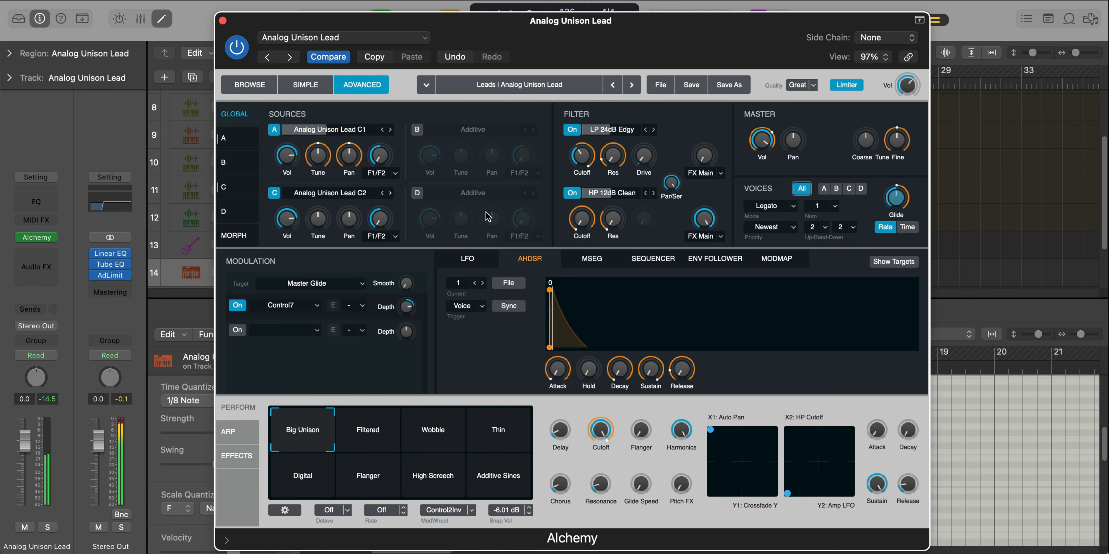
{"action": "left_click", "coordinate": [223, 21]}
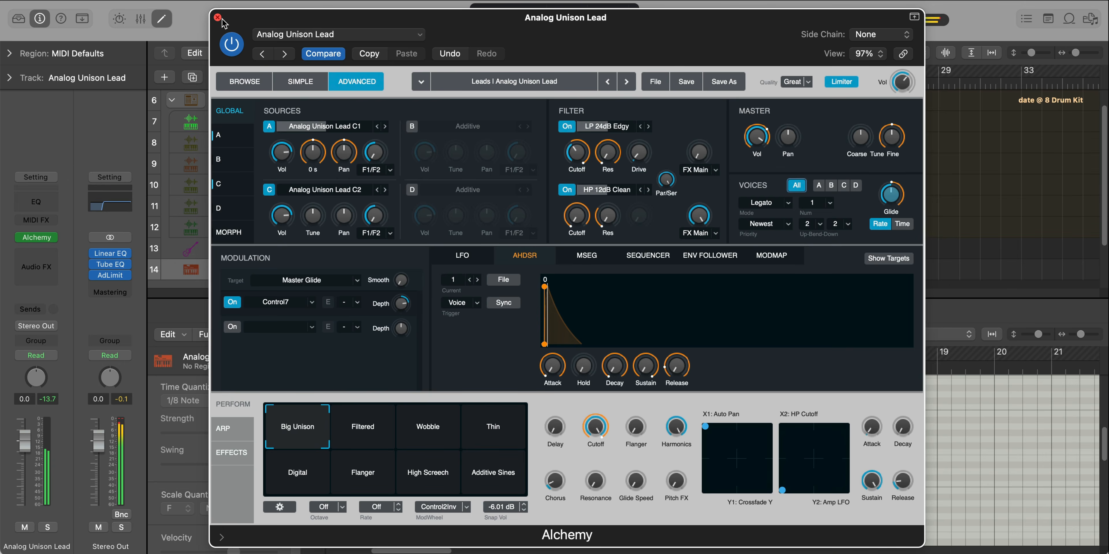
{"action": "left_click", "coordinate": [218, 18]}
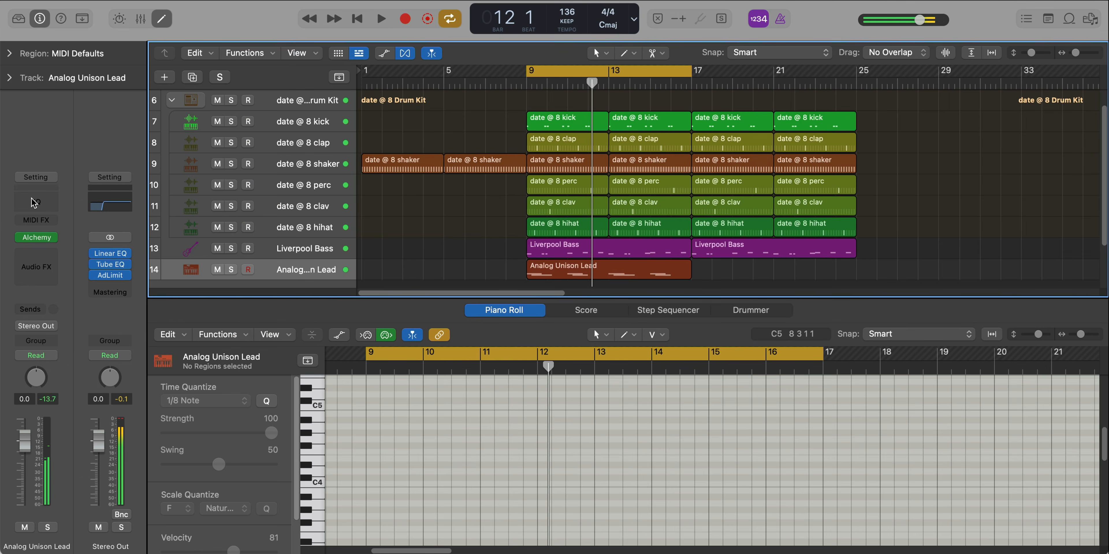
Add a Channel EQ to the Analog Unison Lead track and play the loop.
{"action": "left_click", "coordinate": [33, 188]}
{"action": "key", "text": "super+z"}
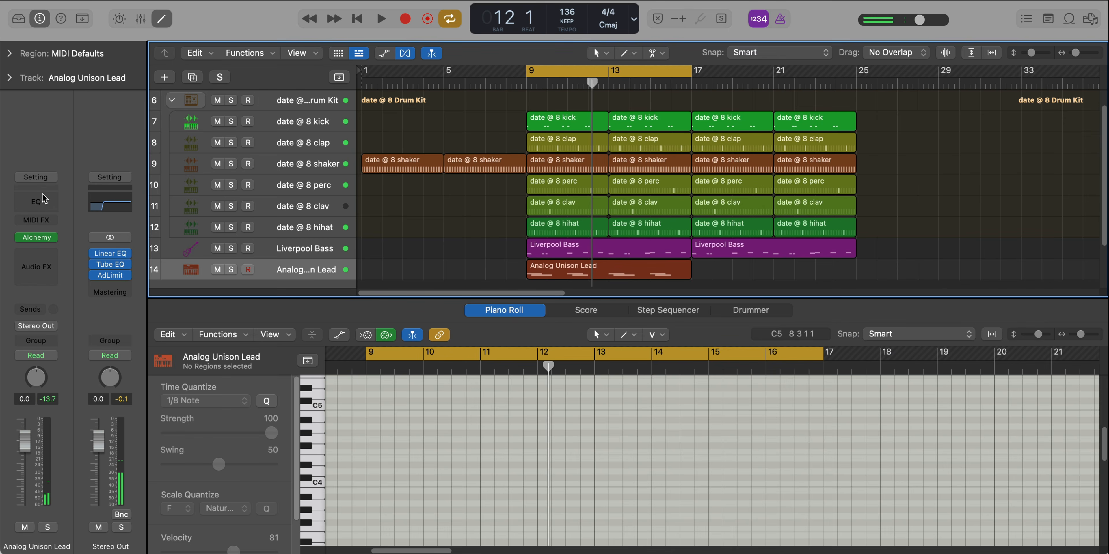
{"action": "left_click", "coordinate": [42, 200]}
{"action": "left_click_drag", "start_coordinate": [636, 181], "coordinate": [558, 117]}
{"action": "key", "text": "space"}
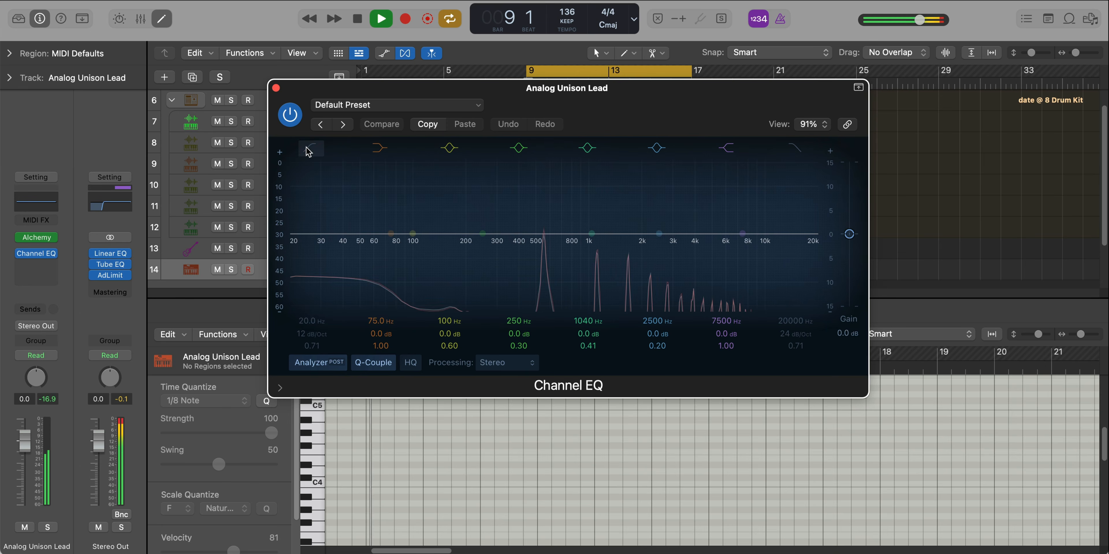
Enable the EQ's low cut at 1620 Hz with a 48 dB/Oct slope and lower the high cut frequency.
{"action": "left_click", "coordinate": [309, 148]}
{"action": "left_click_drag", "start_coordinate": [298, 320], "coordinate": [298, 269]}
{"action": "left_click_drag", "start_coordinate": [303, 330], "coordinate": [308, 282]}
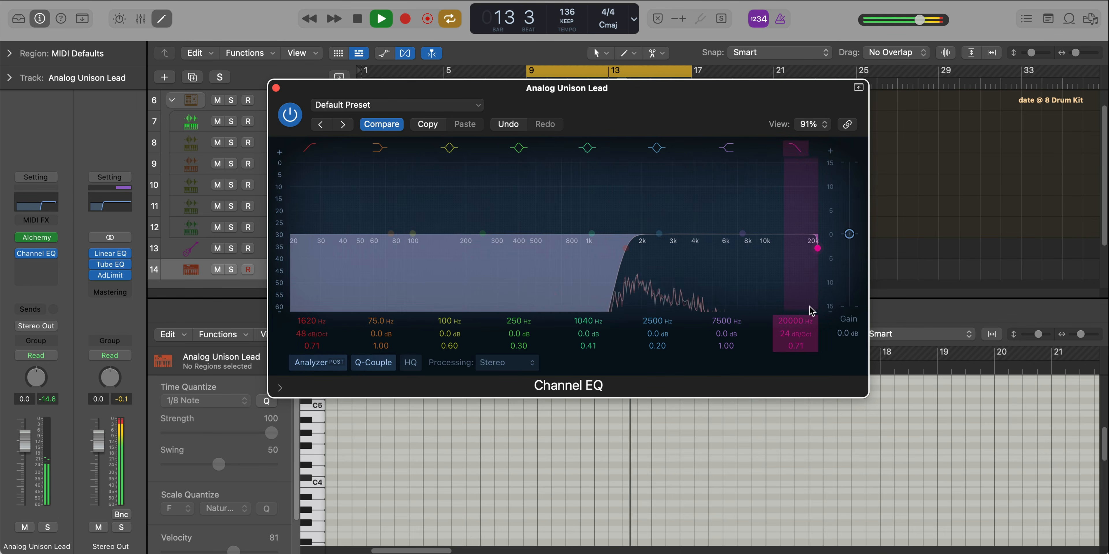
{"action": "left_click_drag", "start_coordinate": [793, 324], "coordinate": [793, 356]}
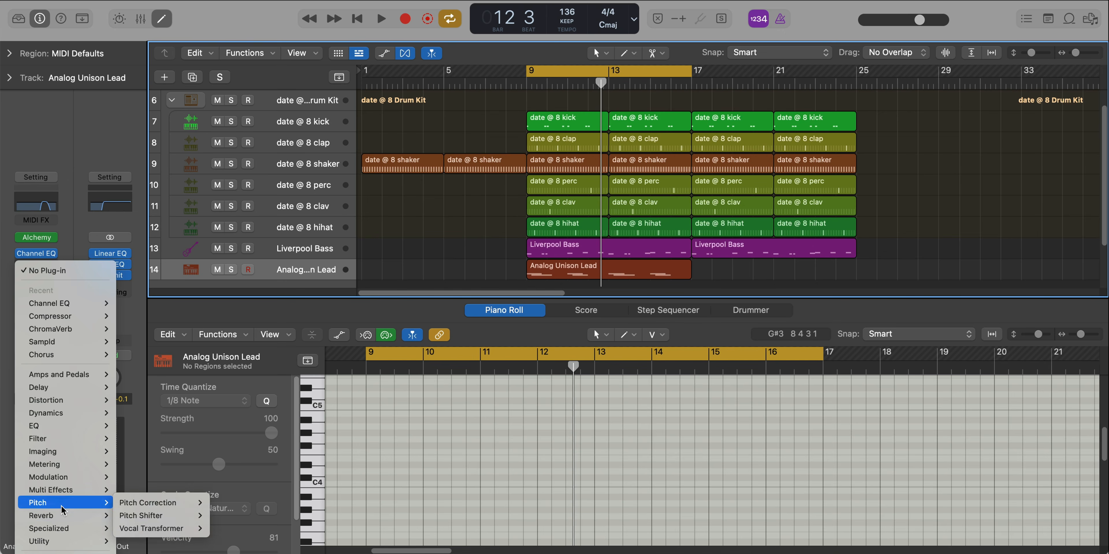
Insert Space Designer on the lead track and load the Snowball preset from Warped Effects, Moving Spaces.
{"action": "mouse_move", "coordinate": [64, 515]}
{"action": "left_click", "coordinate": [204, 553]}
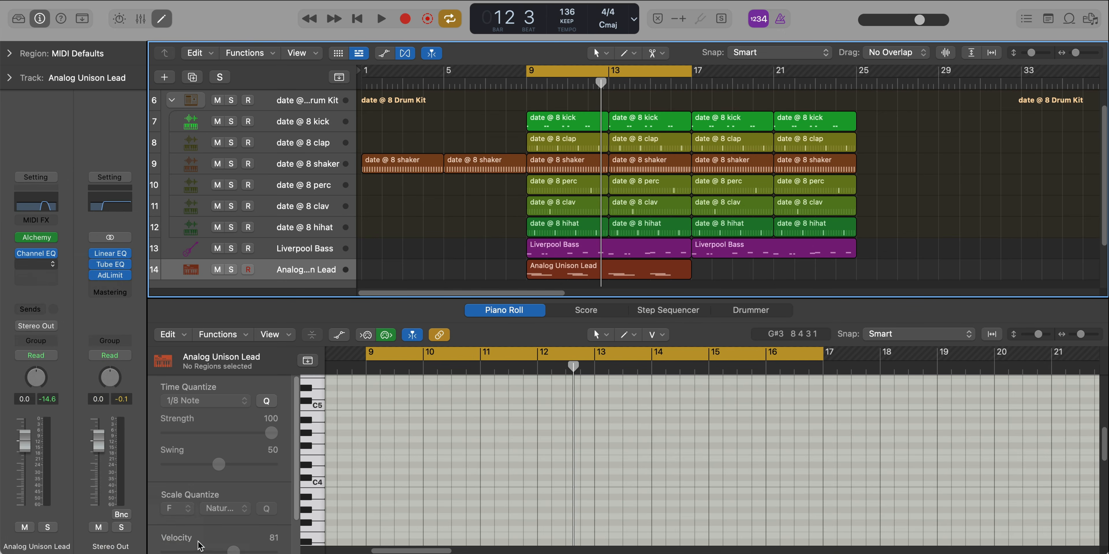
{"action": "left_click_drag", "start_coordinate": [653, 154], "coordinate": [545, 6]}
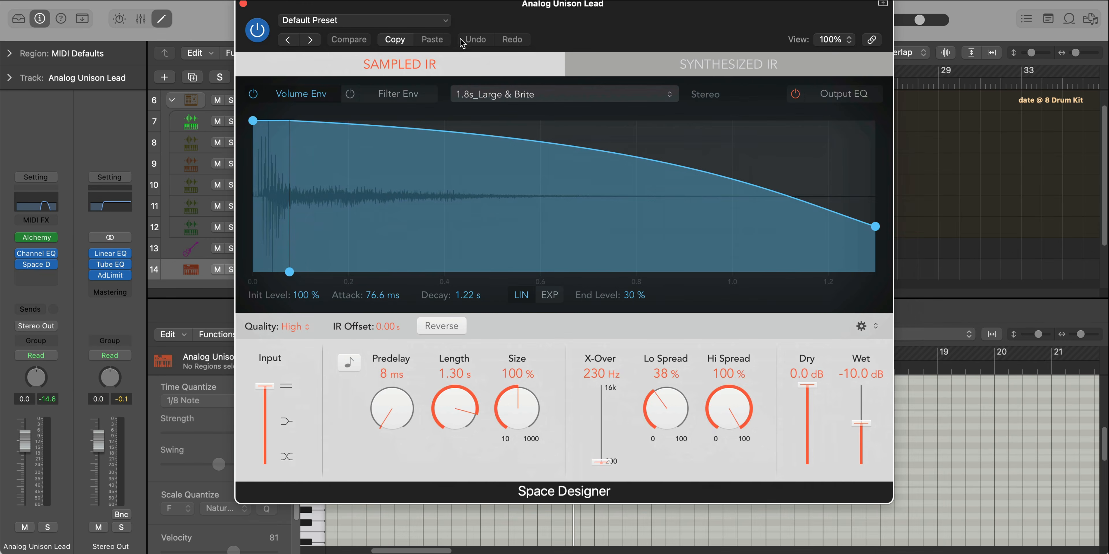
{"action": "left_click", "coordinate": [445, 22]}
{"action": "mouse_move", "coordinate": [482, 328]}
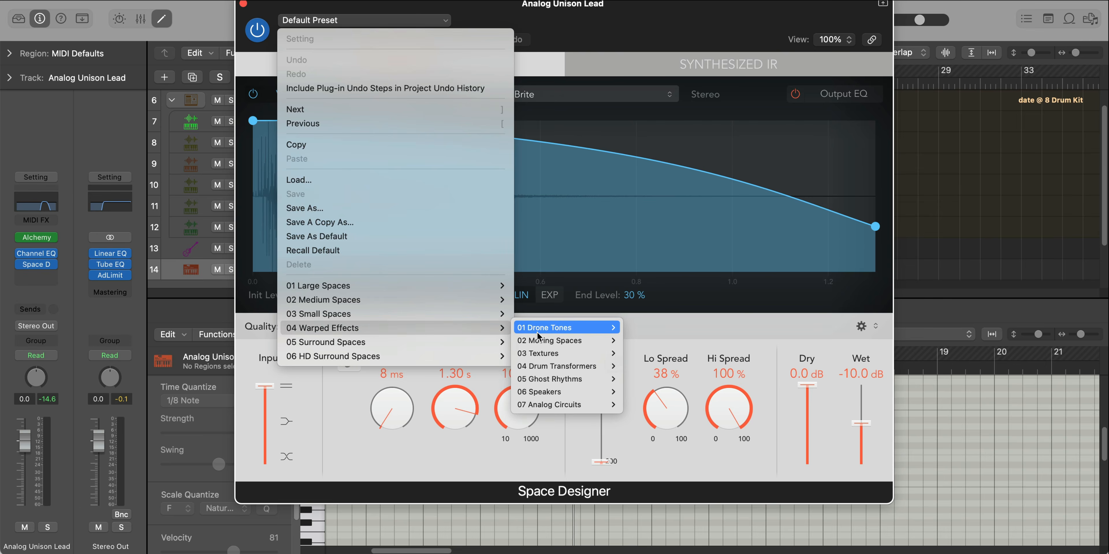
{"action": "mouse_move", "coordinate": [613, 340]}
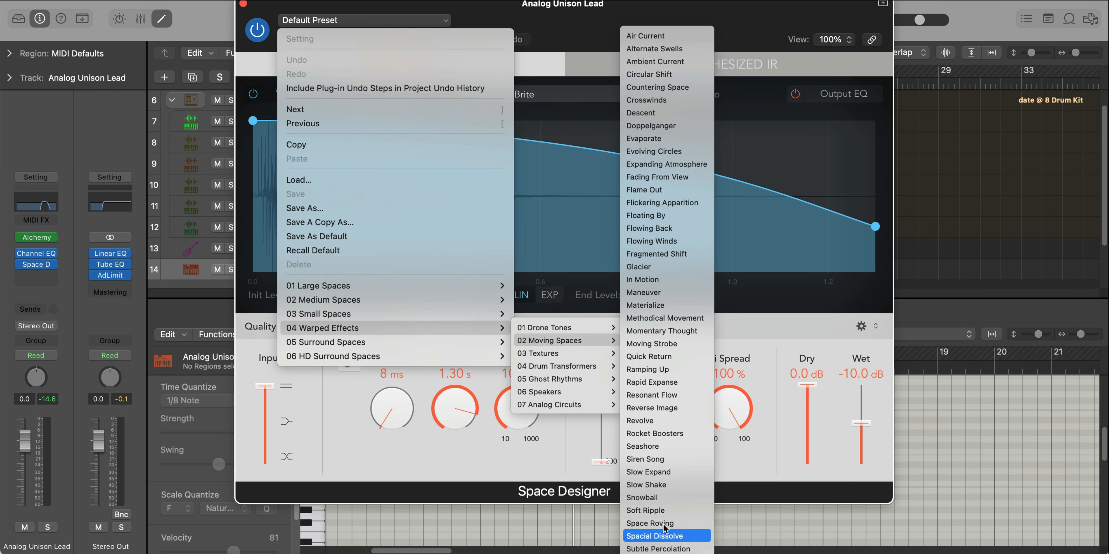
{"action": "left_click", "coordinate": [663, 498]}
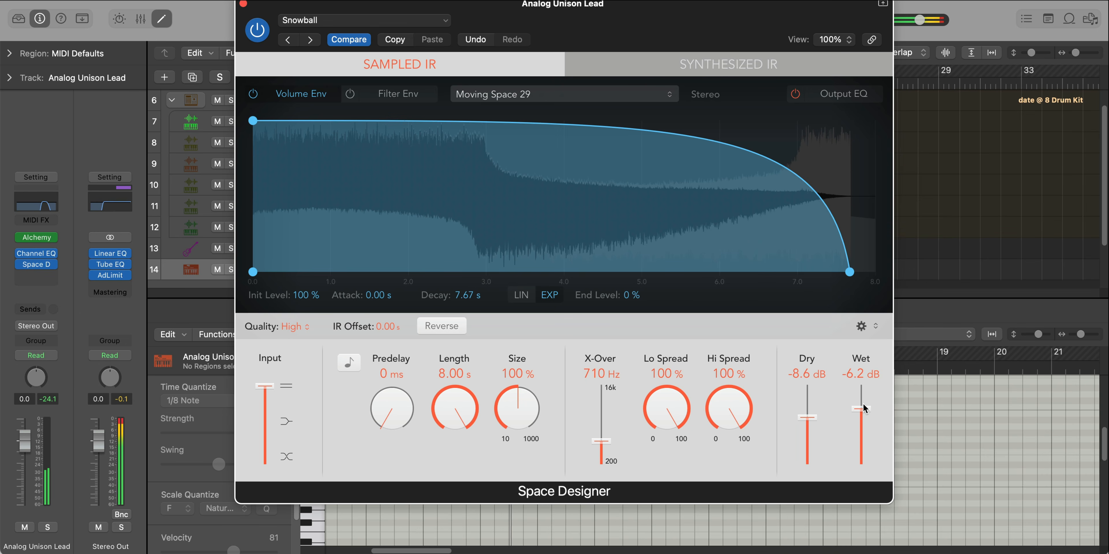
Lower the Analog Unison Lead track's volume to -8.4 dB and move its region to start at bar 17.
{"action": "key", "text": "super+w"}
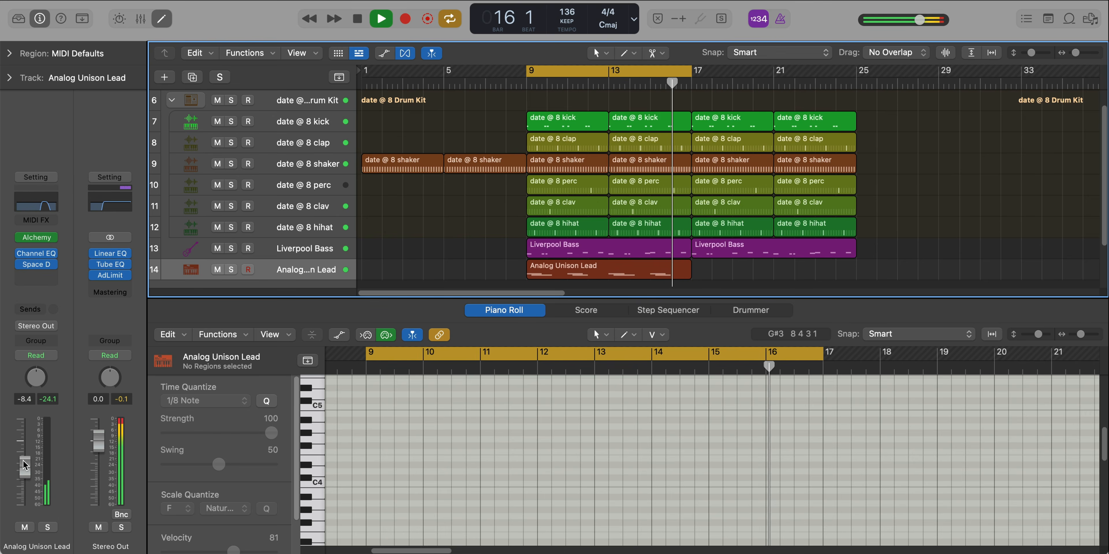
{"action": "key", "text": "x"}
{"action": "key", "text": "x"}
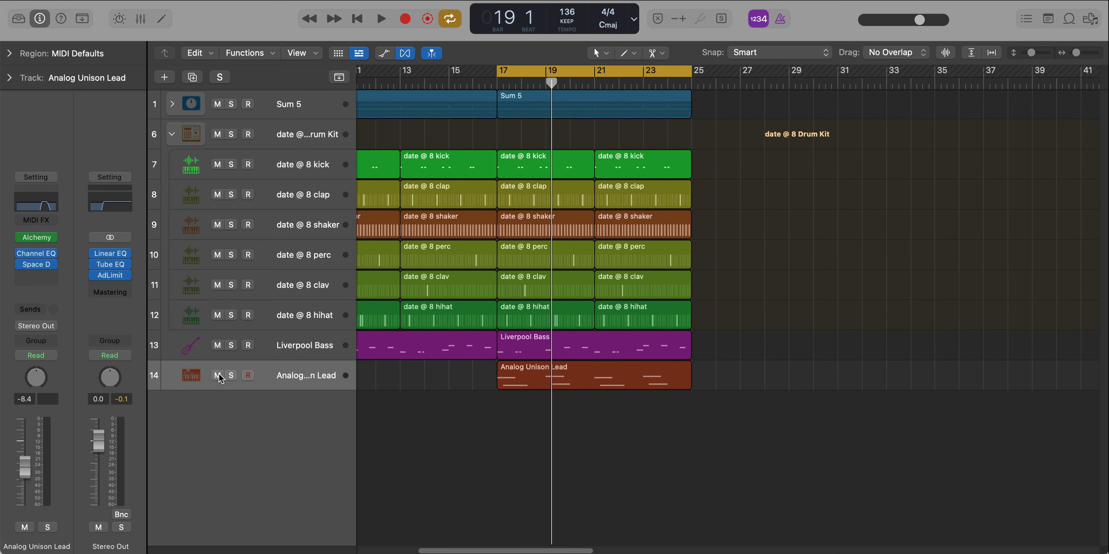
Switch the control bar display to Custom and set its speed mode to Varispeed (Speed and Pitch).
{"action": "left_click", "coordinate": [631, 22]}
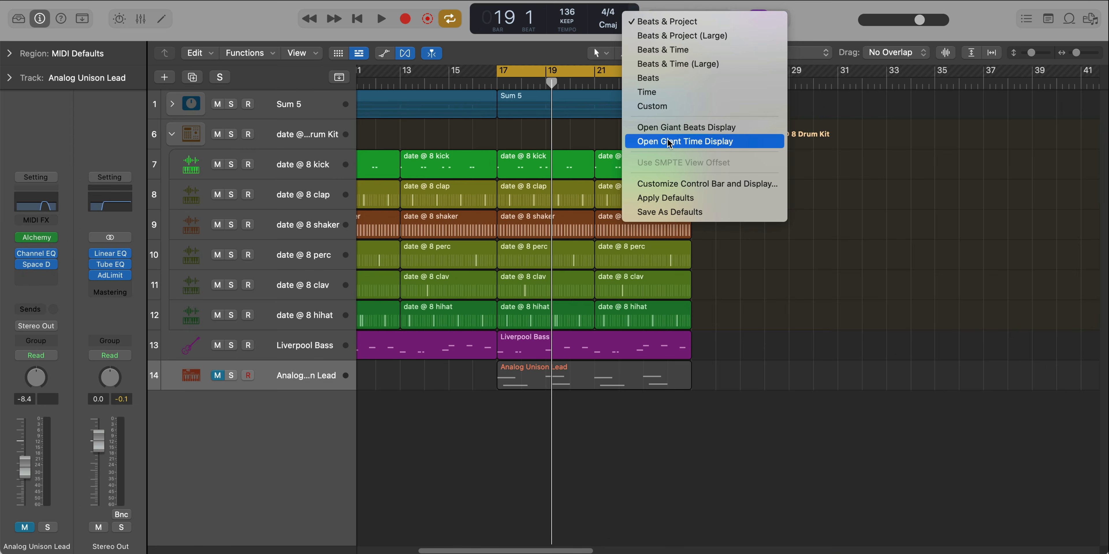
{"action": "left_click", "coordinate": [790, 159]}
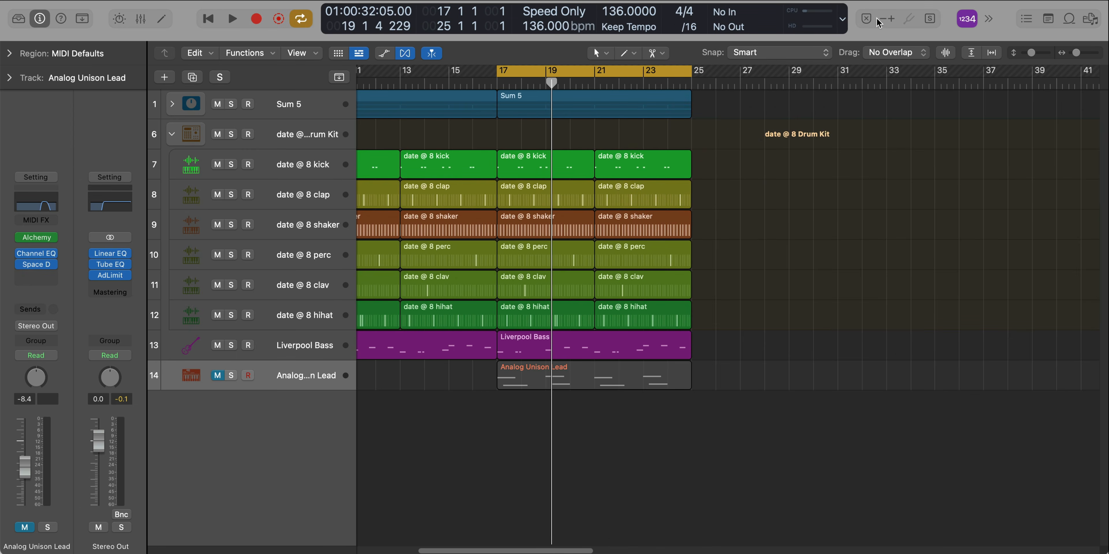
{"action": "left_click", "coordinate": [842, 19]}
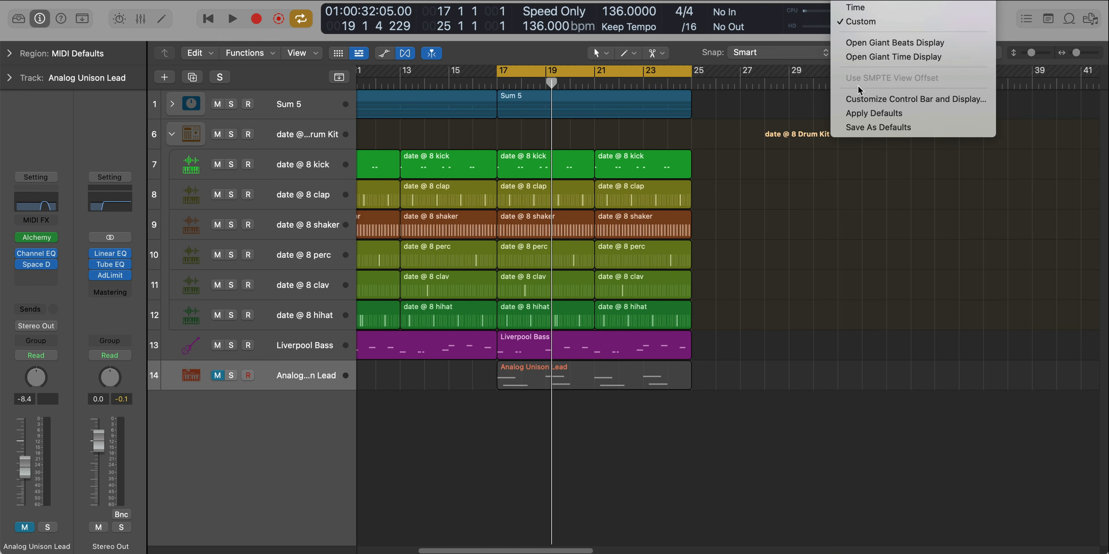
{"action": "left_click", "coordinate": [875, 104]}
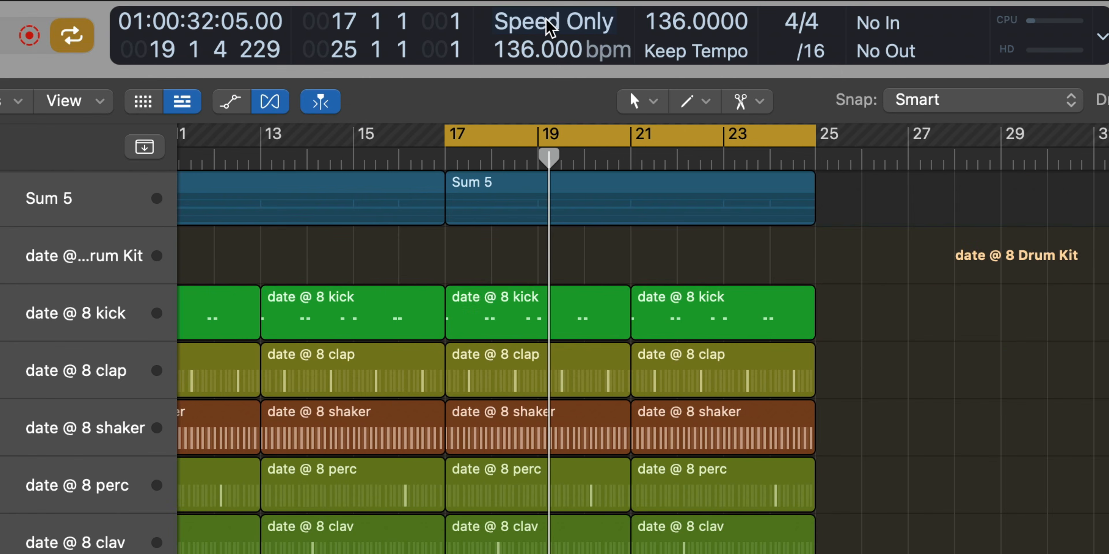
{"action": "left_click", "coordinate": [547, 27]}
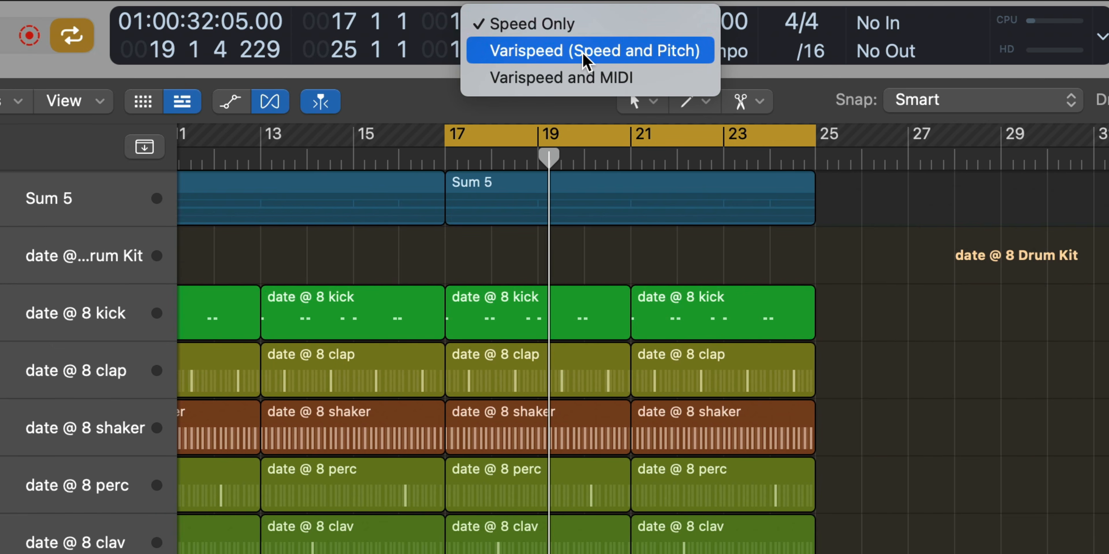
{"action": "left_click", "coordinate": [596, 51]}
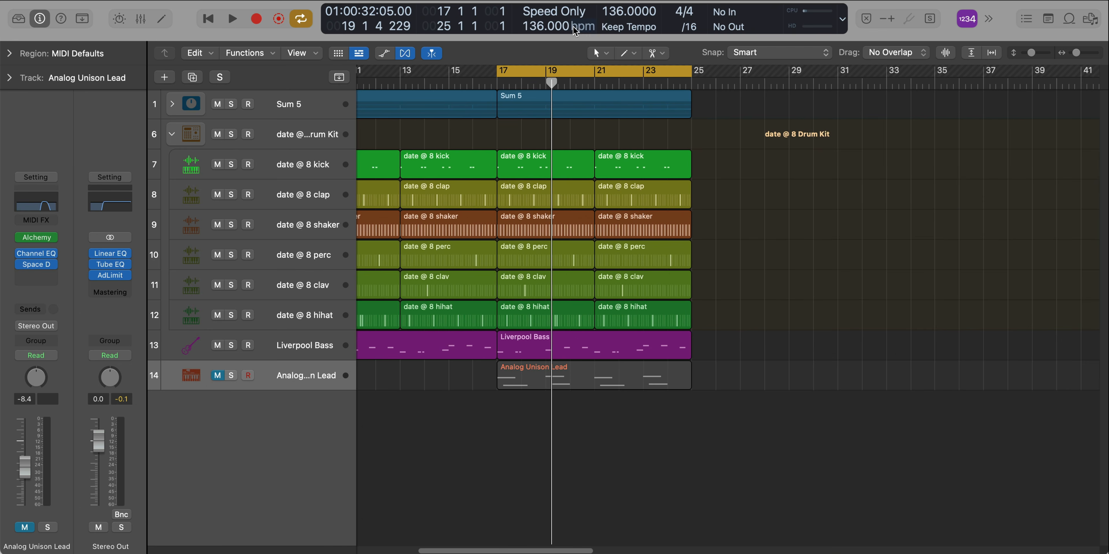
Try Percentage and Tuning Reference (Hz) as the varispeed display unit.
{"action": "left_click", "coordinate": [582, 33]}
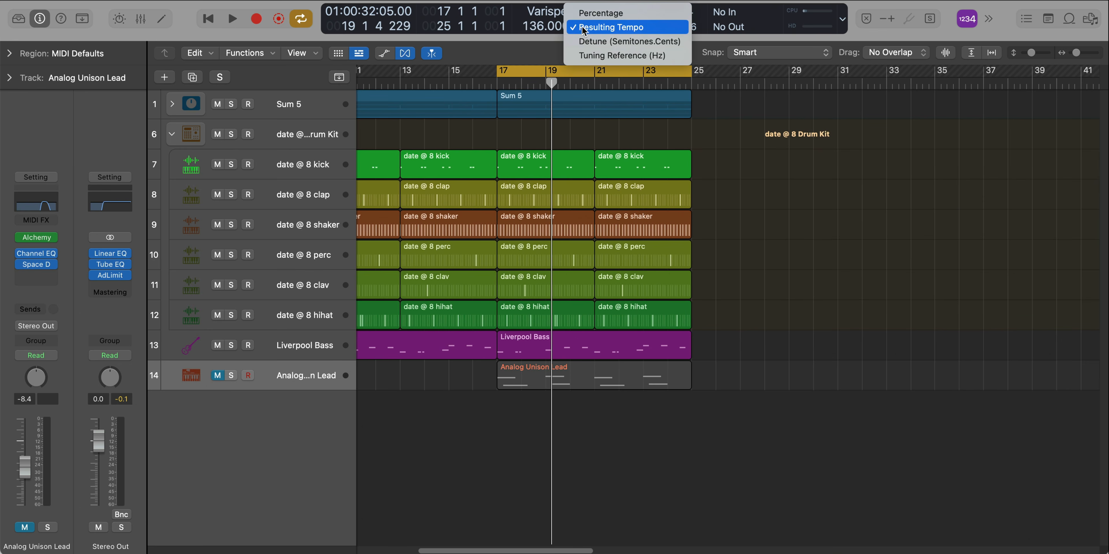
{"action": "left_click", "coordinate": [595, 29]}
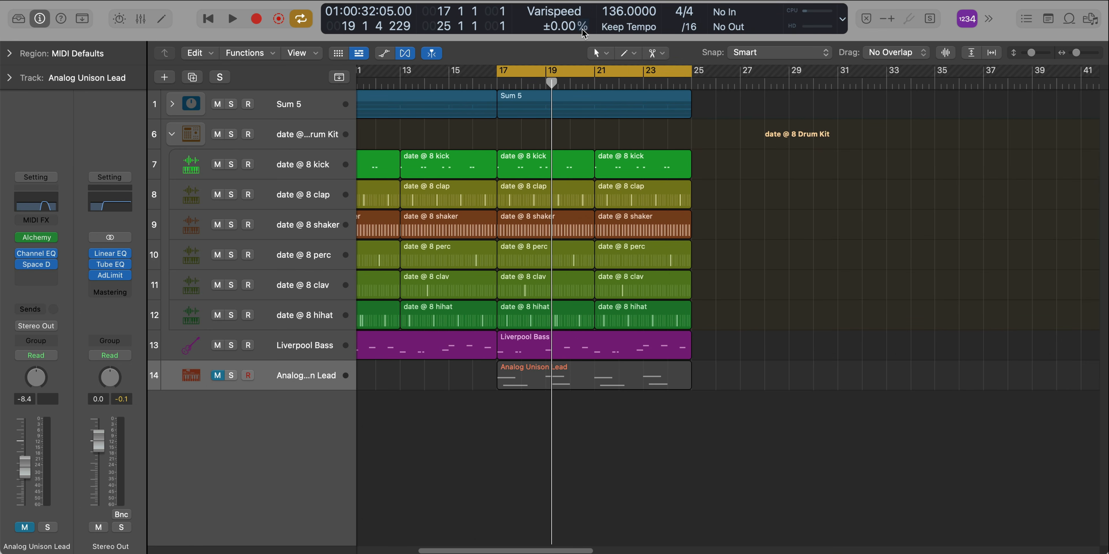
{"action": "left_click", "coordinate": [581, 28]}
{"action": "left_click", "coordinate": [586, 41]}
{"action": "left_click", "coordinate": [585, 33]}
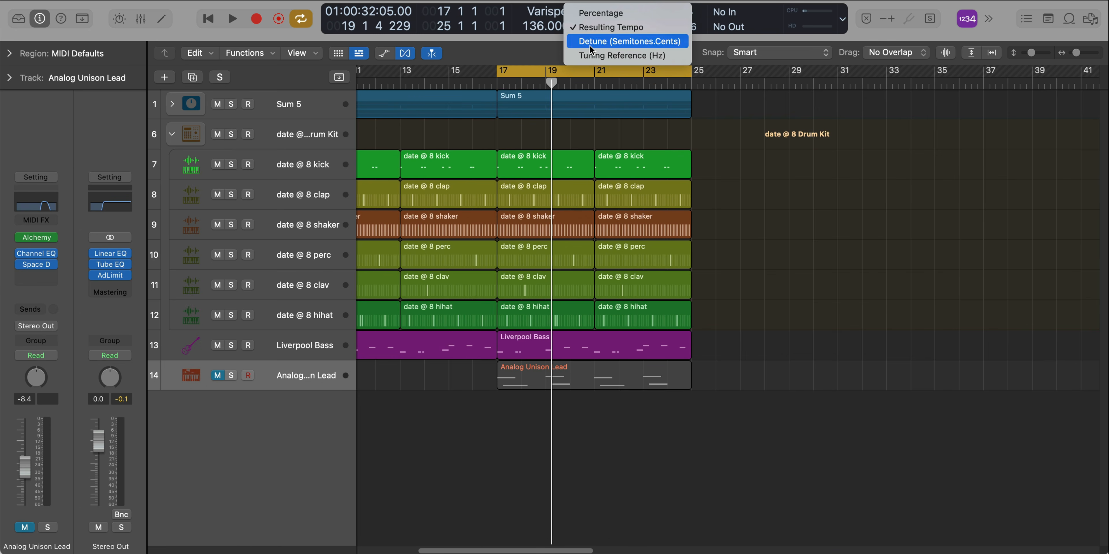
{"action": "left_click", "coordinate": [593, 56]}
Set the varispeed to a Resulting Tempo of 102 bpm and turn varispeed off to compare playback from bar 17.
{"action": "left_click", "coordinate": [583, 30]}
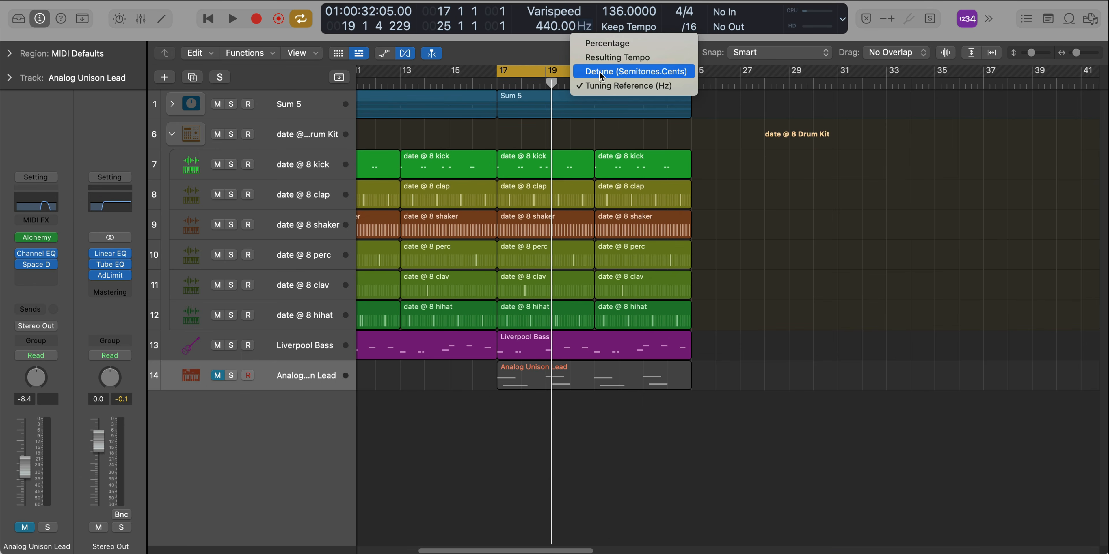
{"action": "left_click", "coordinate": [607, 57]}
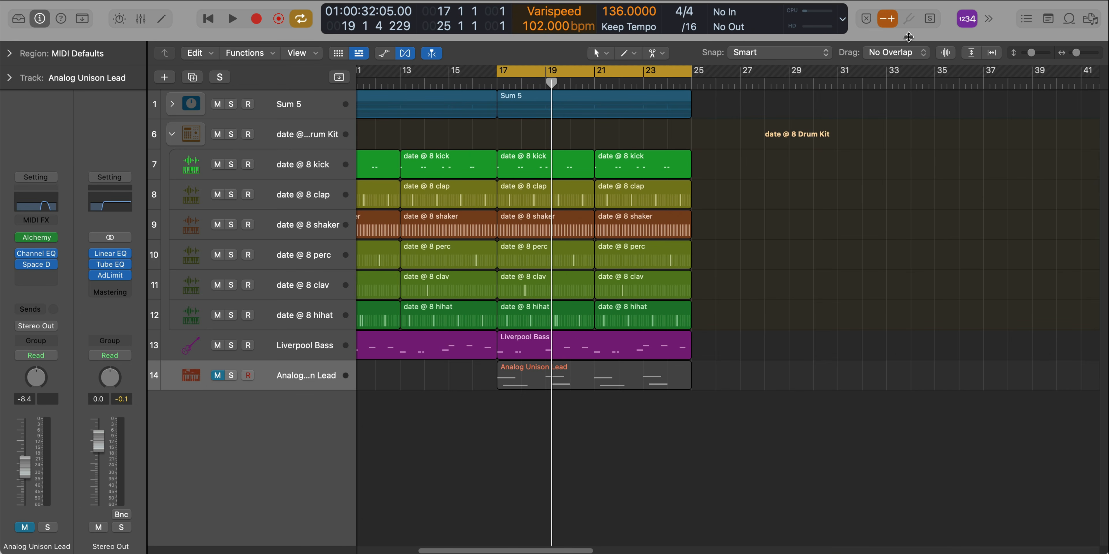
{"action": "left_click", "coordinate": [892, 22]}
{"action": "key", "text": "space"}
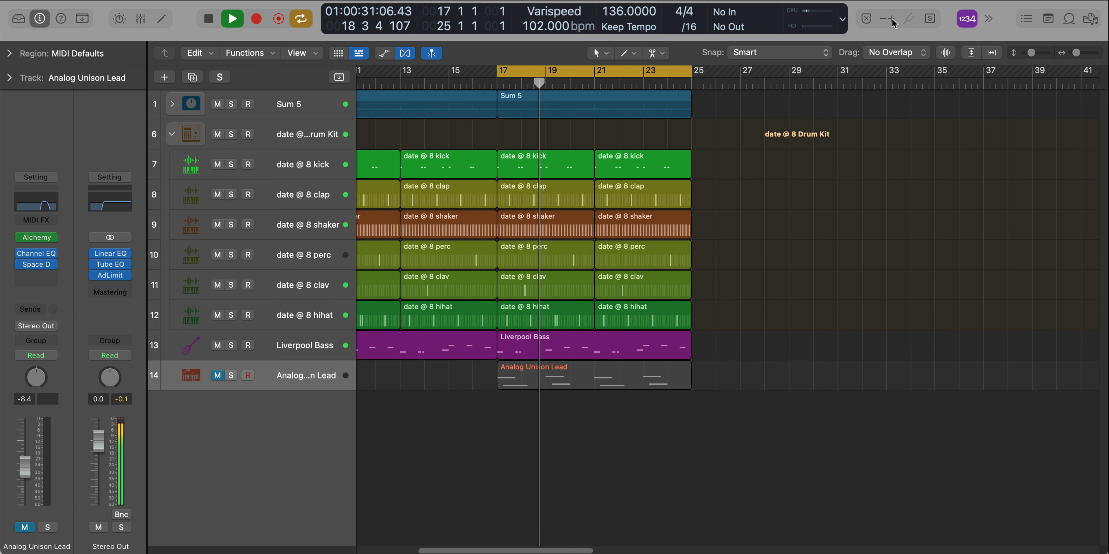
{"action": "key", "text": "space"}
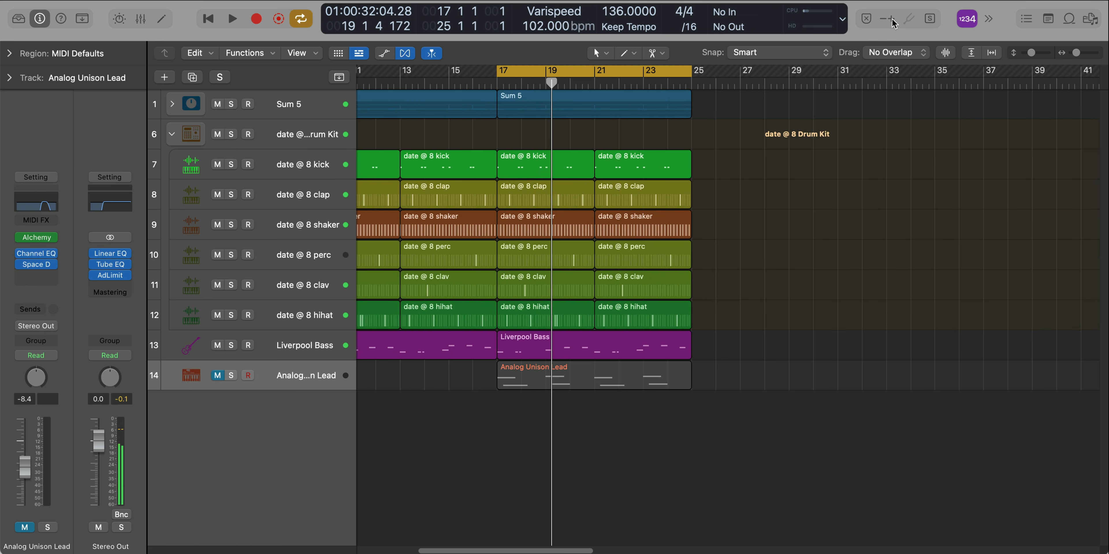
{"action": "key", "text": "space"}
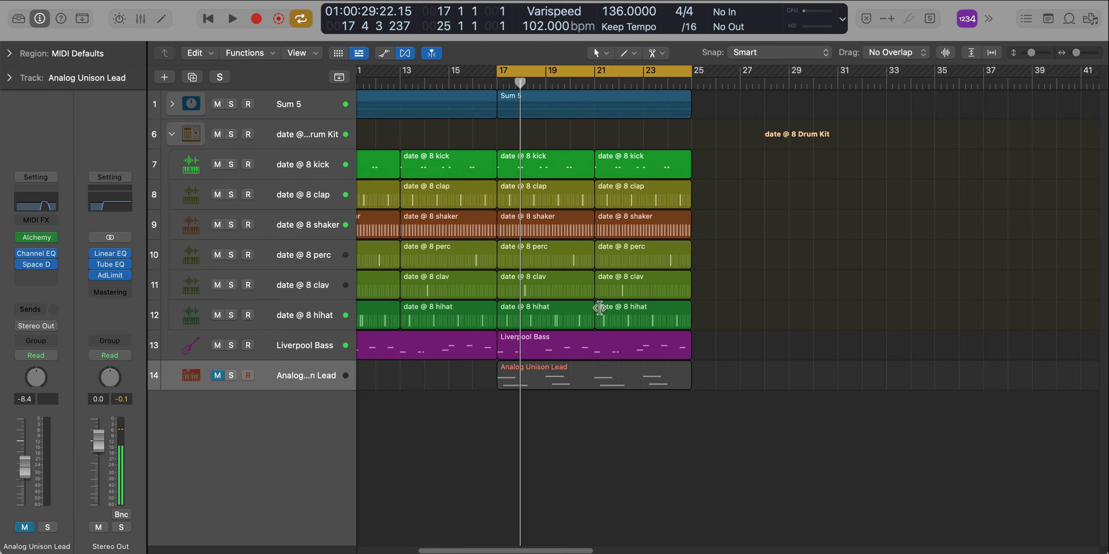
Bounce the unmuted Sum 5, drum and Liverpool Bass regions from bars 17–25 in place, move the bounce to bar 34 and unmute the source regions.
{"action": "scroll", "coordinate": [599, 323], "scroll_direction": "down", "scroll_amount": 2}
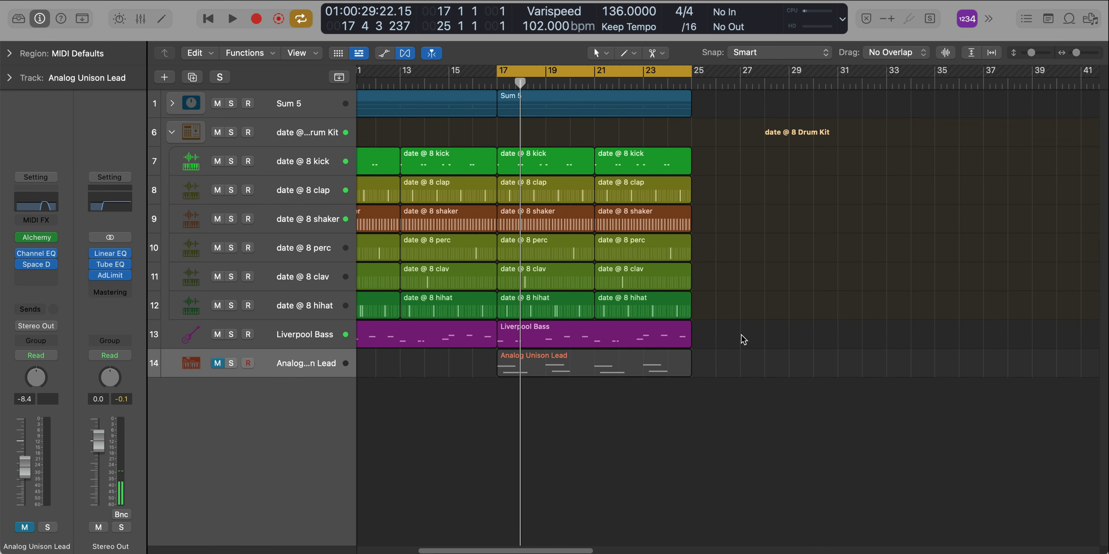
{"action": "left_click_drag", "start_coordinate": [744, 340], "coordinate": [504, 99]}
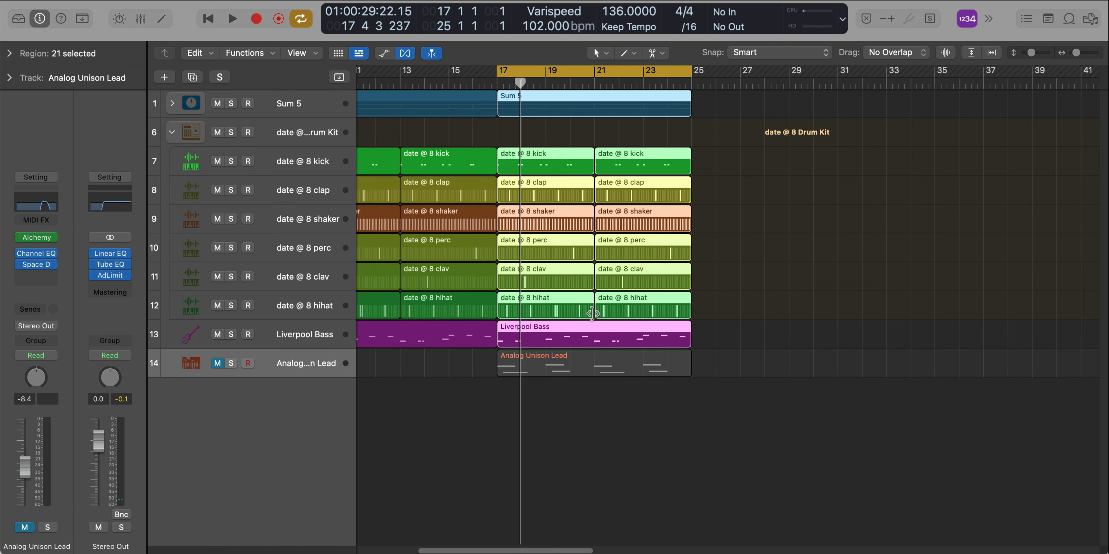
{"action": "key", "text": "ctrl+b"}
{"action": "key", "text": "Return"}
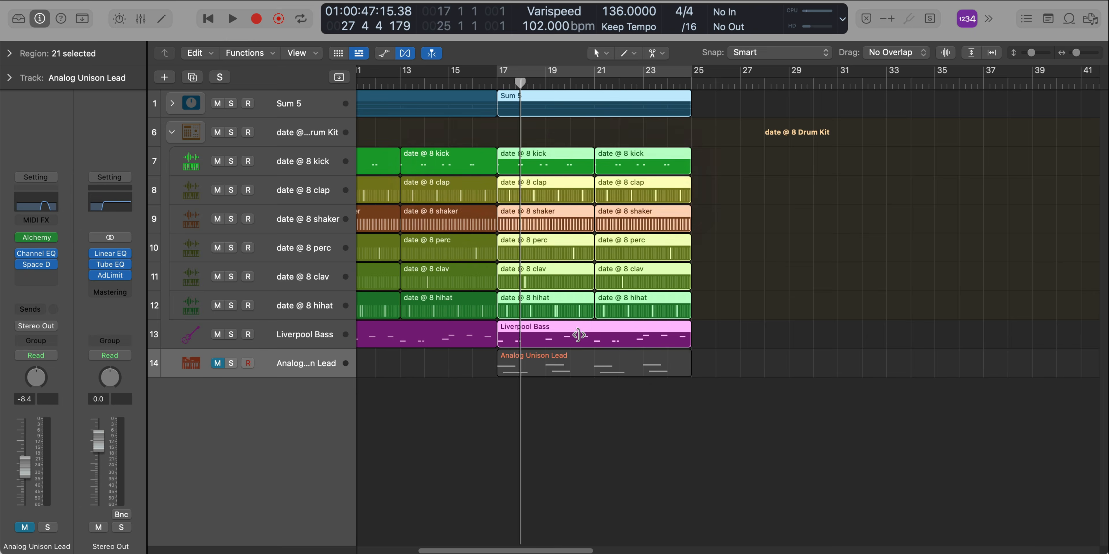
{"action": "left_click_drag", "start_coordinate": [551, 470], "coordinate": [965, 470]}
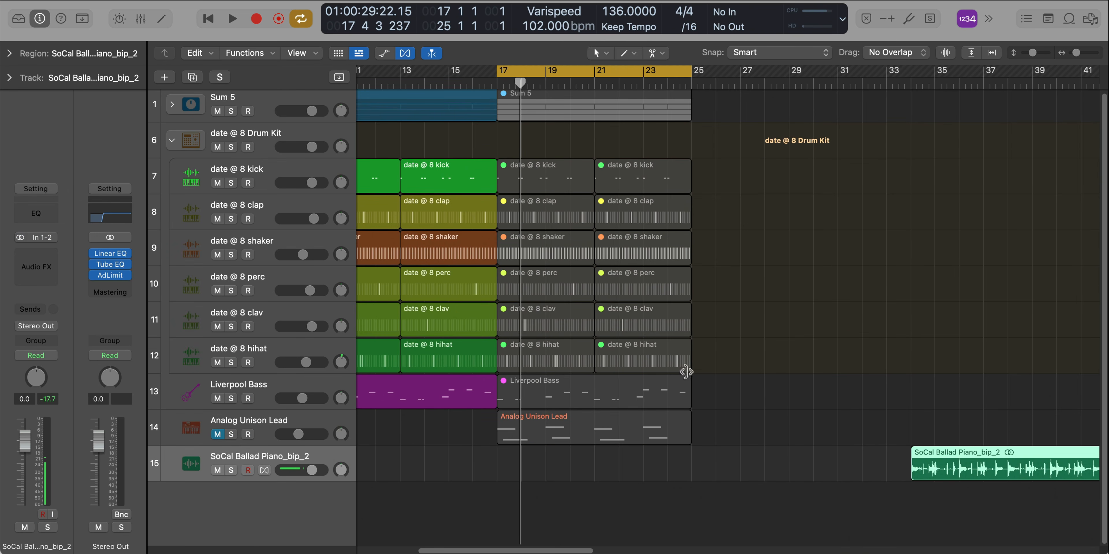
{"action": "left_click_drag", "start_coordinate": [759, 404], "coordinate": [512, 118]}
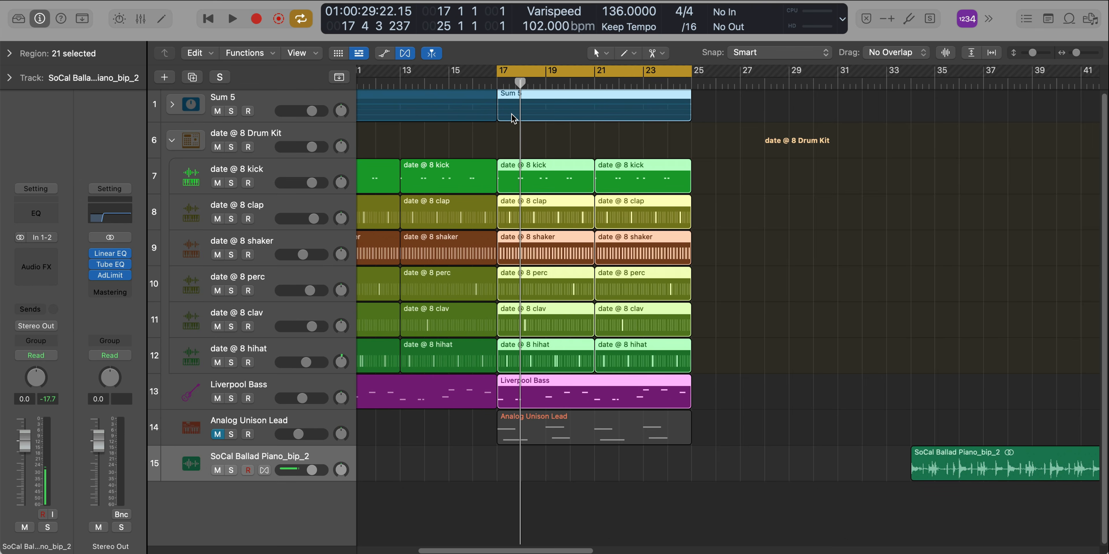
{"action": "left_click_drag", "start_coordinate": [709, 172], "coordinate": [531, 203]}
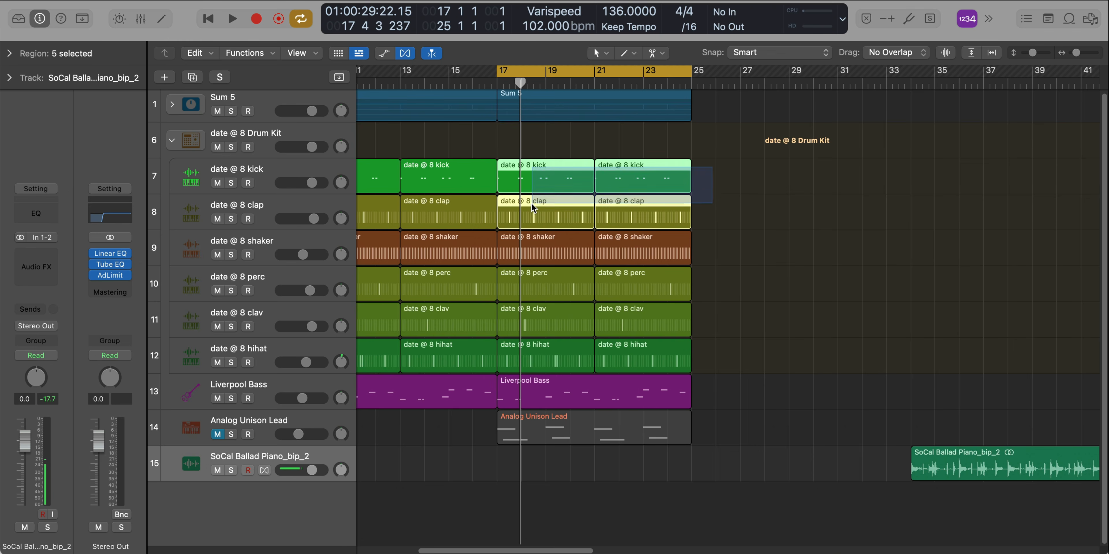
{"action": "key", "text": "ctrl+m"}
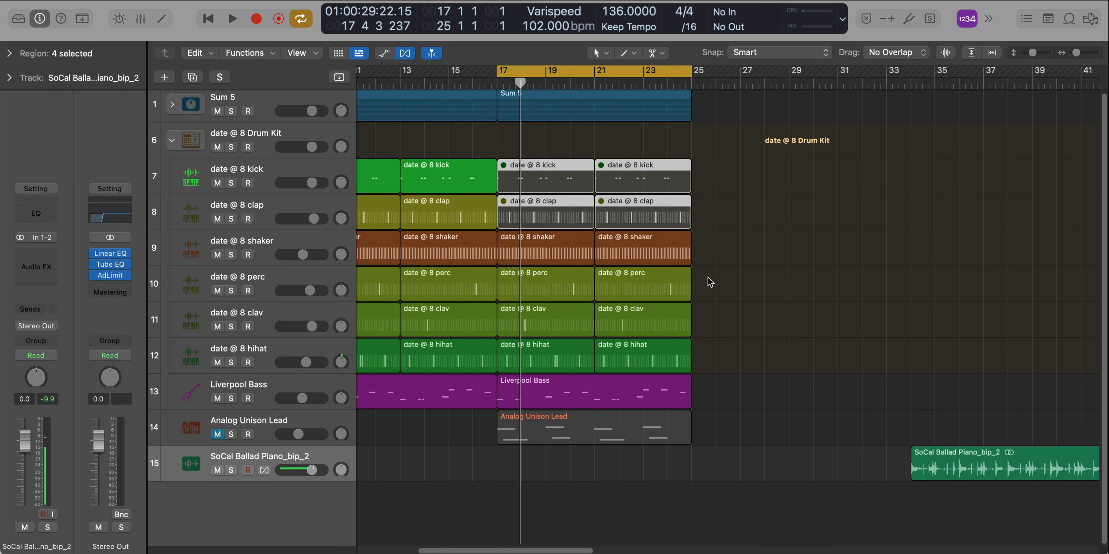
{"action": "left_click_drag", "start_coordinate": [709, 282], "coordinate": [559, 381]}
{"action": "key", "text": "ctrl+m"}
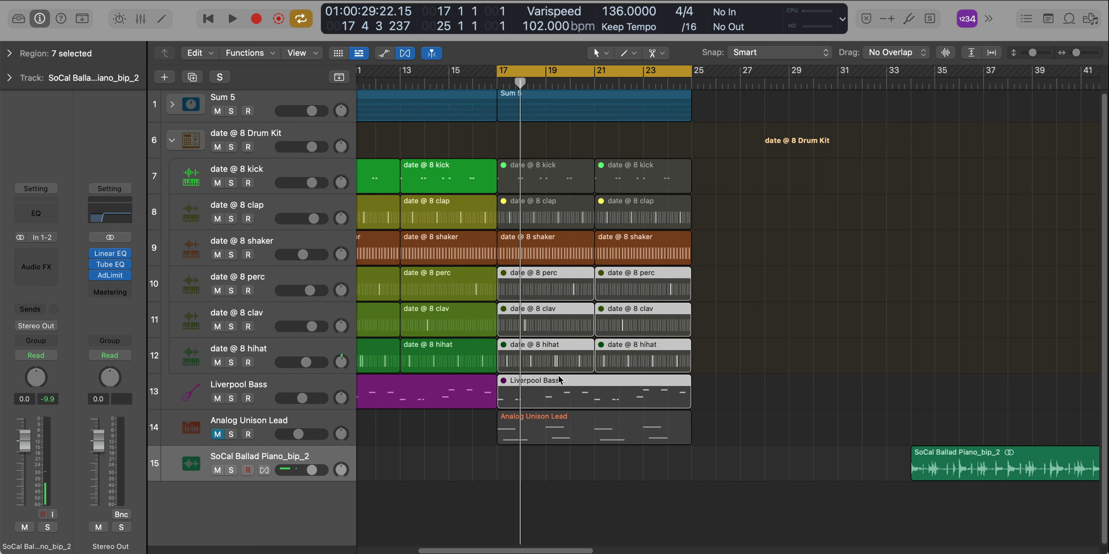
{"action": "left_click_drag", "start_coordinate": [695, 255], "coordinate": [562, 255]}
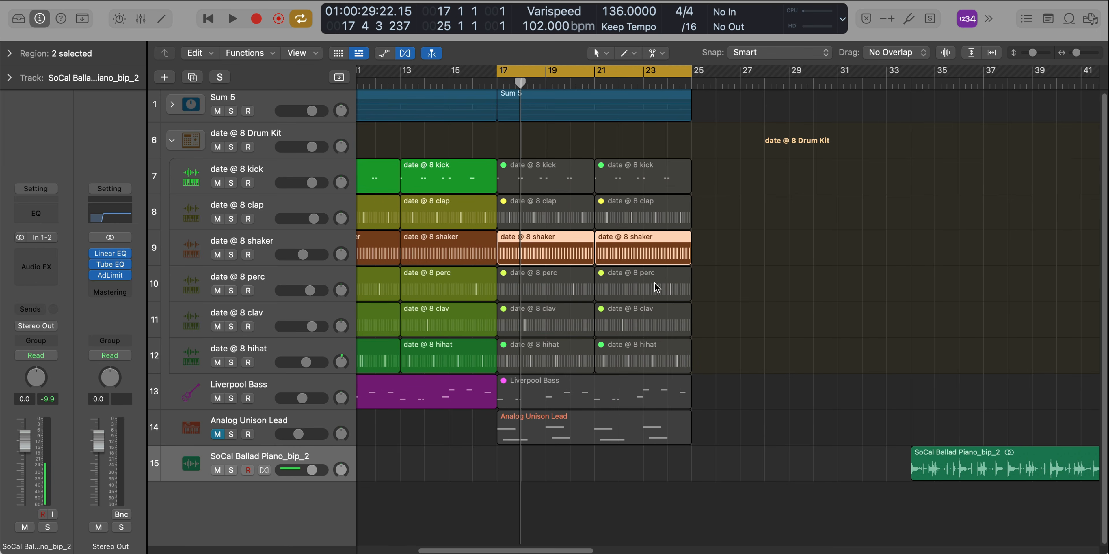
{"action": "key", "text": "super+z"}
{"action": "key", "text": "super+z"}
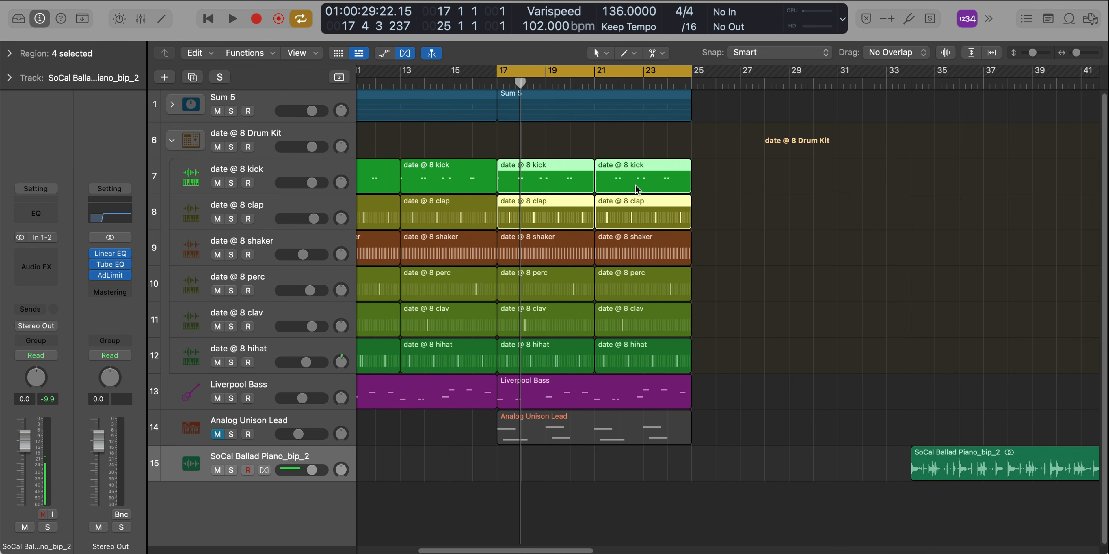
Bounce the Sum 5 and shaker regions from bars 17–25 in place and position the bounce at bar 34.
{"action": "left_click", "coordinate": [643, 251]}
{"action": "left_click", "coordinate": [562, 242], "text": "shift"}
{"action": "left_click", "coordinate": [585, 105], "text": "shift"}
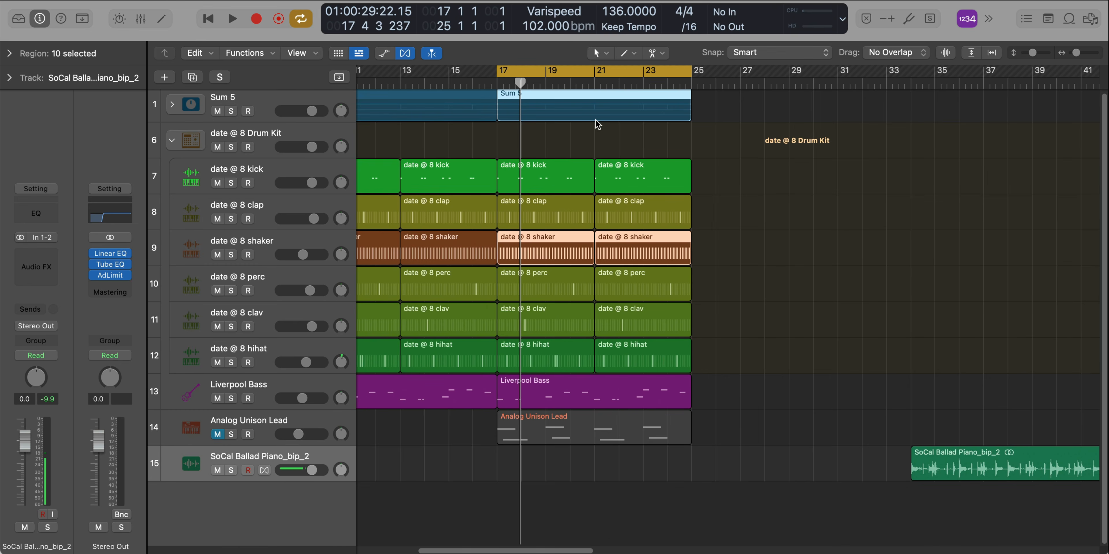
{"action": "key", "text": "ctrl+b"}
{"action": "key", "text": "Return"}
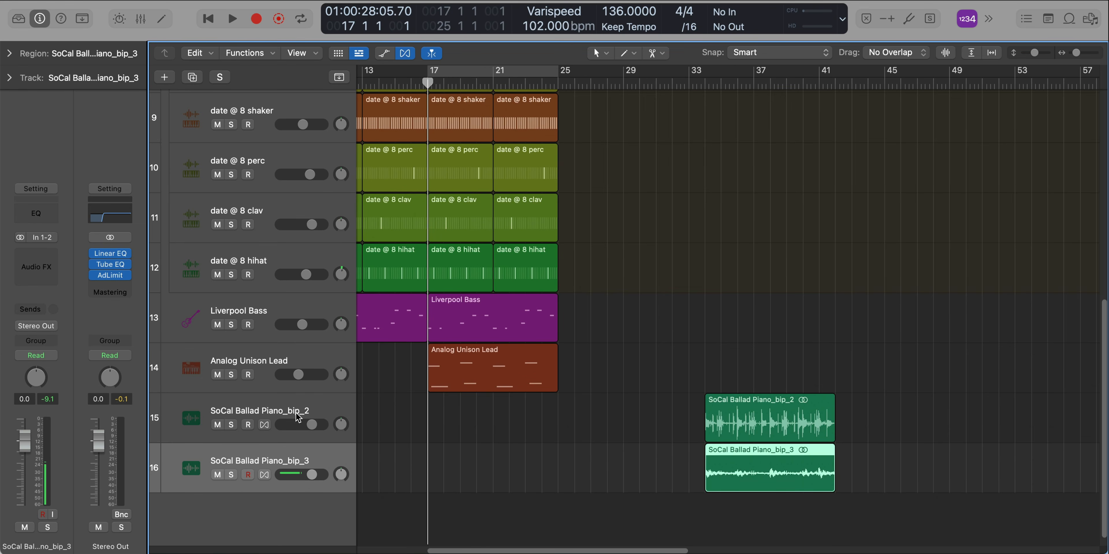
Enable Flex on both bounced SoCal Ballad Piano tracks and set their flex mode to Speed (FX).
{"action": "left_click", "coordinate": [298, 413], "text": "shift"}
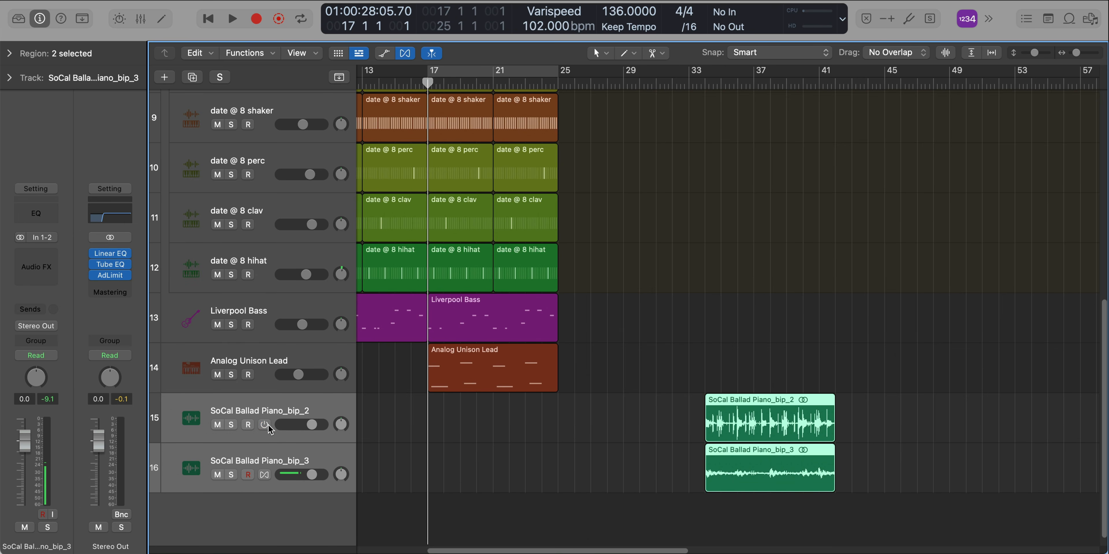
{"action": "key", "text": "super+Down"}
{"action": "key", "text": "super+Down"}
{"action": "left_click", "coordinate": [272, 451]}
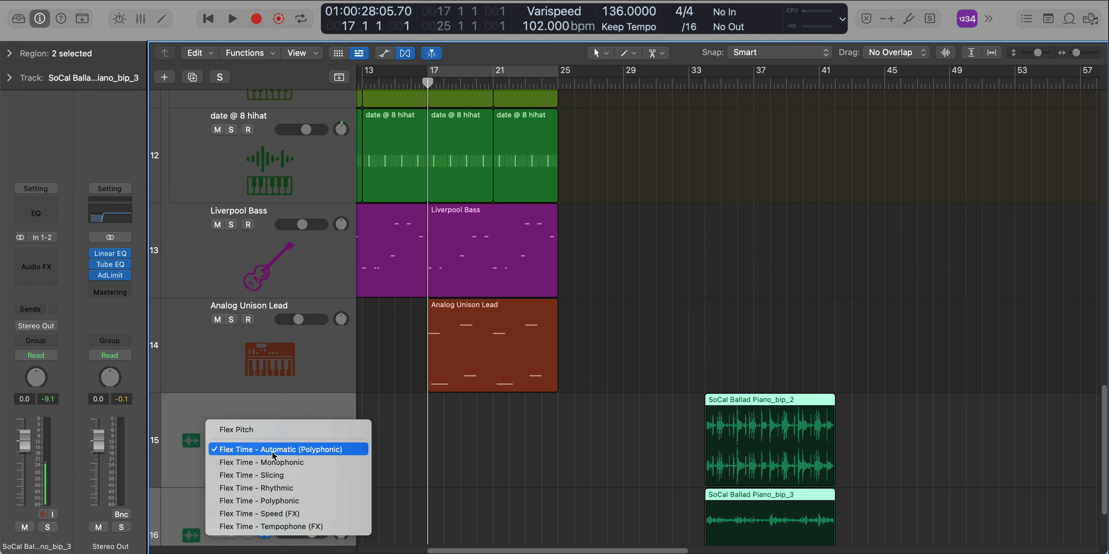
{"action": "left_click", "coordinate": [285, 513]}
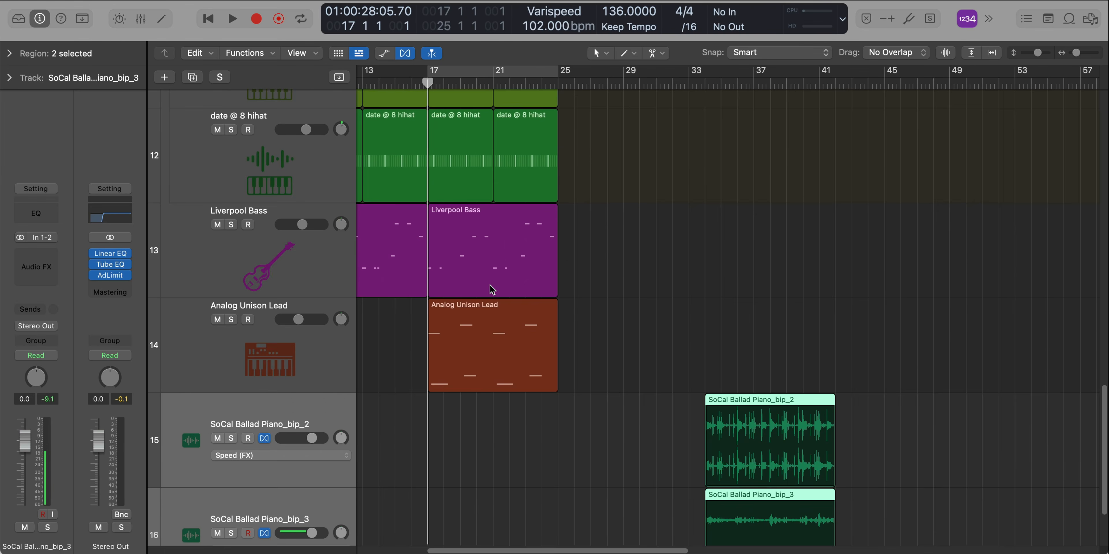
Move both bounced SoCal Ballad Piano audio regions to start at bar 17 beneath the original parts.
{"action": "key", "text": "super+Up"}
{"action": "key", "text": "super+Up"}
{"action": "key", "text": "super+Up"}
{"action": "key", "text": "super+Up"}
{"action": "key", "text": "super+Up"}
{"action": "key", "text": "super+Up"}
{"action": "key", "text": "super+Up"}
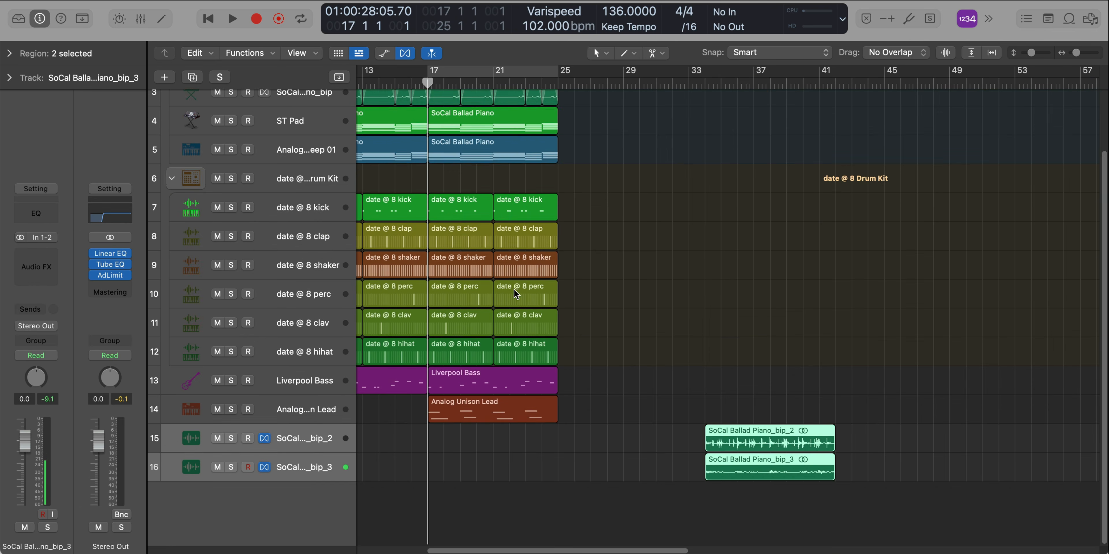
{"action": "key", "text": "space"}
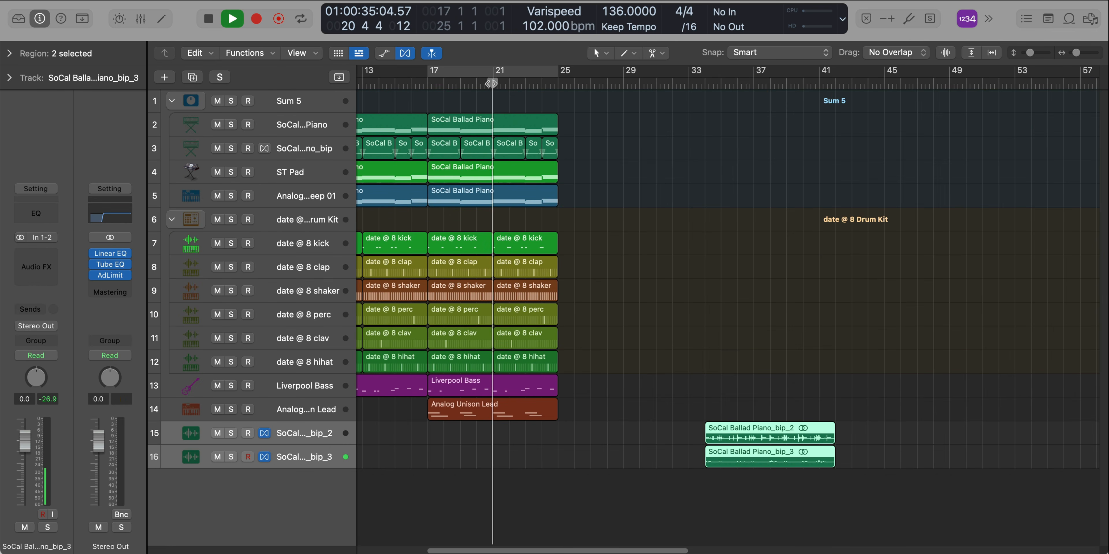
{"action": "left_click_drag", "start_coordinate": [691, 324], "coordinate": [502, 446]}
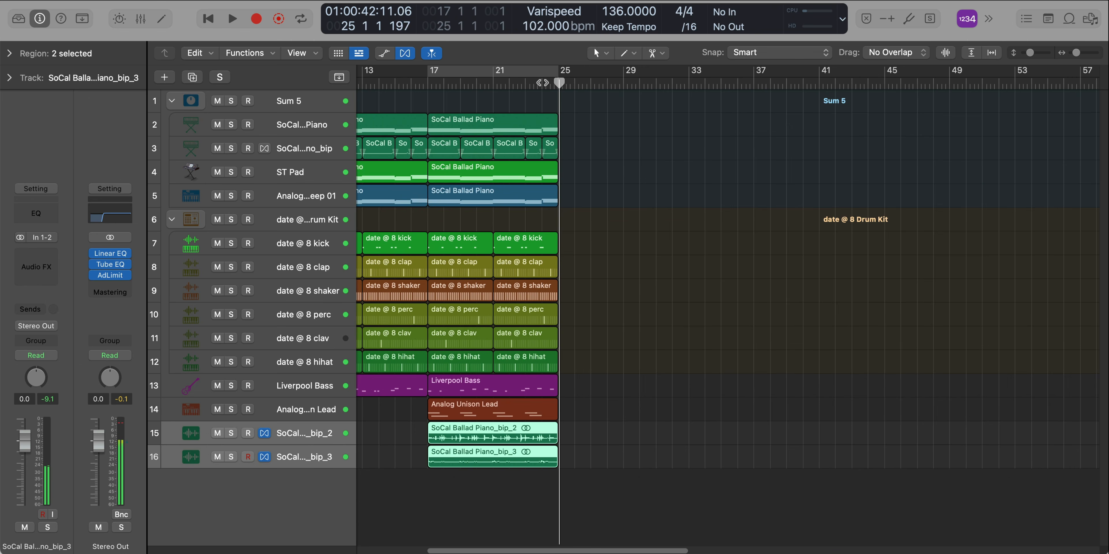
Add a 102 bpm tempo event at bar 23 in the tempo list.
{"action": "left_click", "coordinate": [542, 82]}
{"action": "mouse_move", "coordinate": [542, 82]}
{"action": "left_mouse_down"}
{"action": "mouse_move", "coordinate": [500, 83]}
{"action": "mouse_move", "coordinate": [526, 82]}
{"action": "left_mouse_up"}
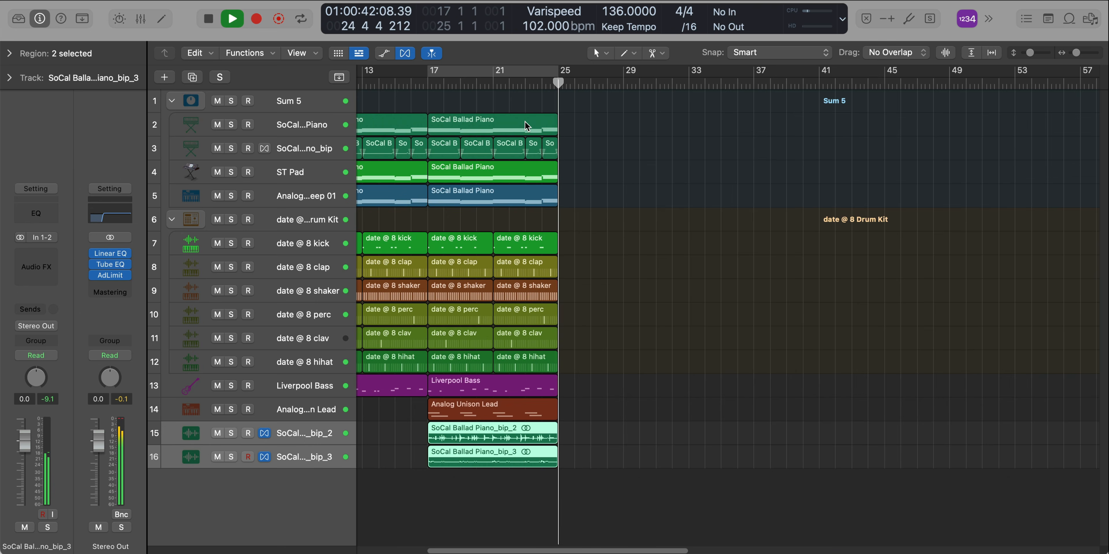
{"action": "left_click", "coordinate": [523, 84]}
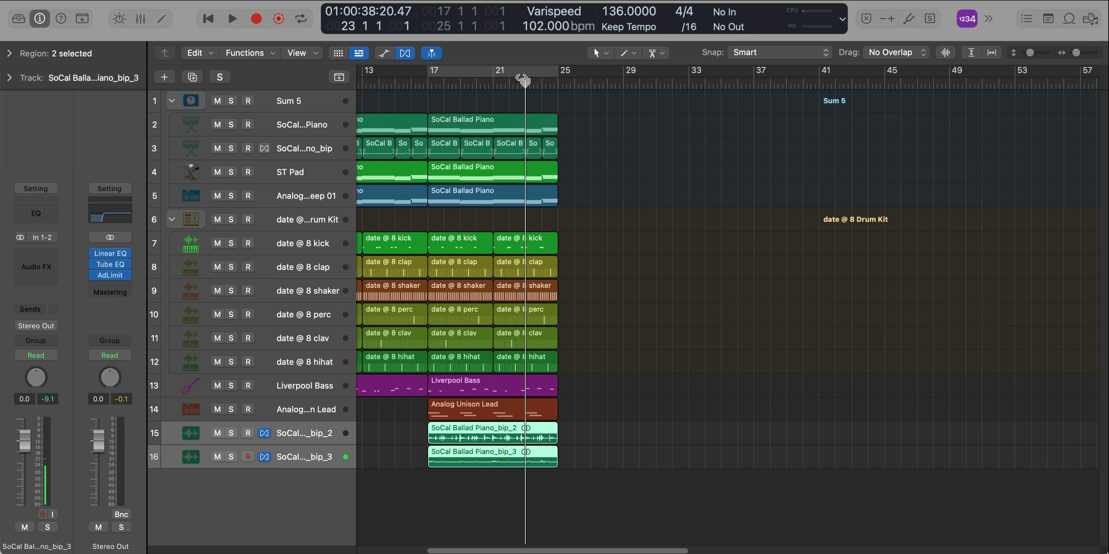
{"action": "left_click_drag", "start_coordinate": [522, 79], "coordinate": [525, 86]}
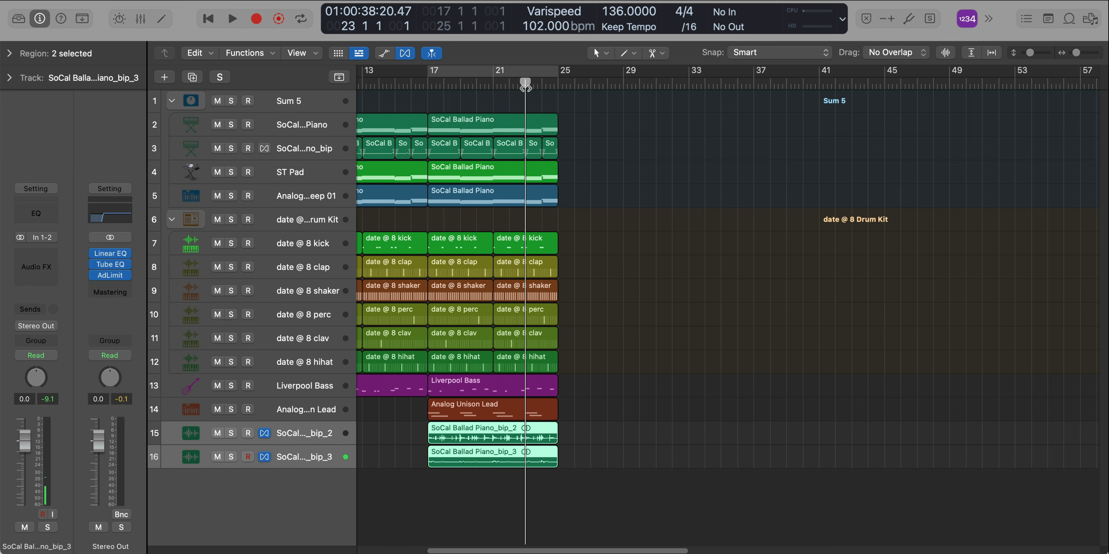
{"action": "left_click", "coordinate": [1026, 19]}
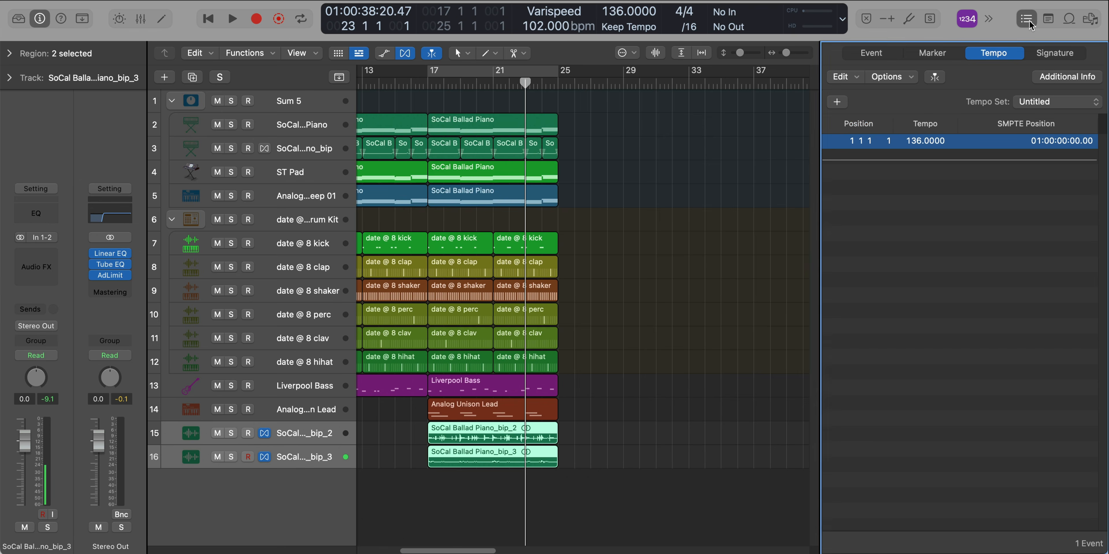
{"action": "left_click", "coordinate": [836, 103]}
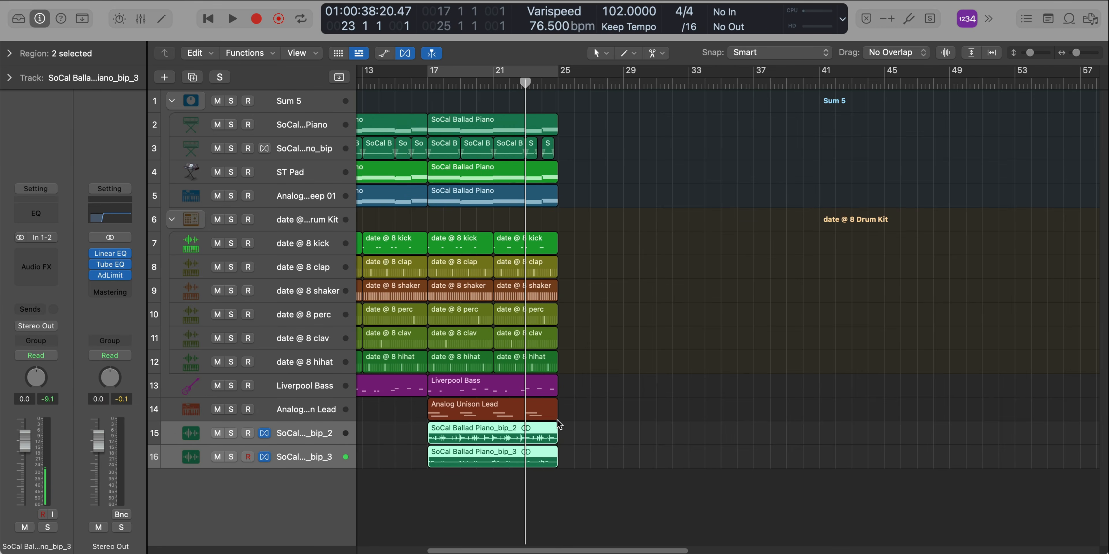
{"action": "left_click_drag", "start_coordinate": [596, 431], "coordinate": [435, 488]}
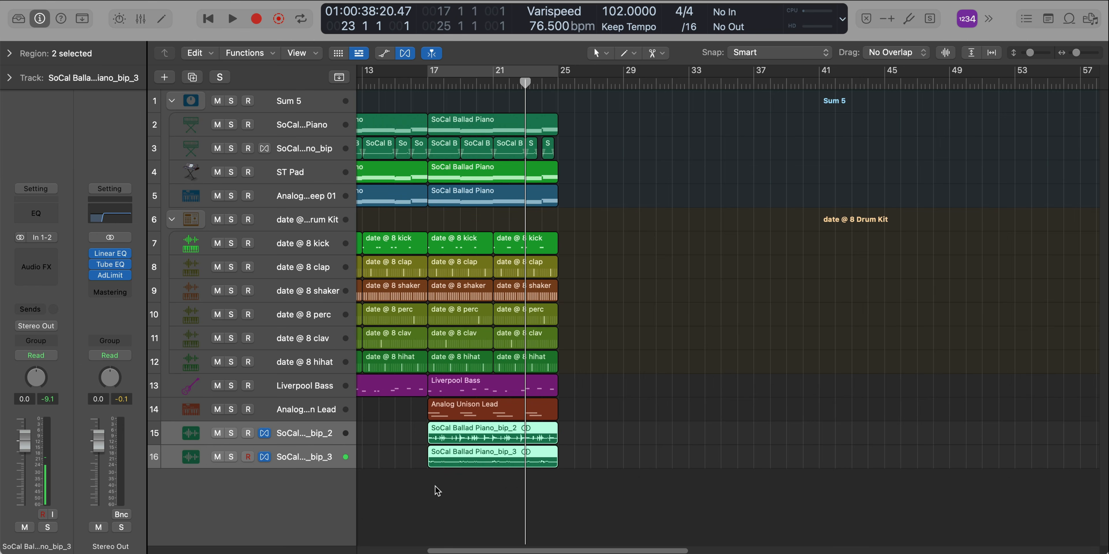